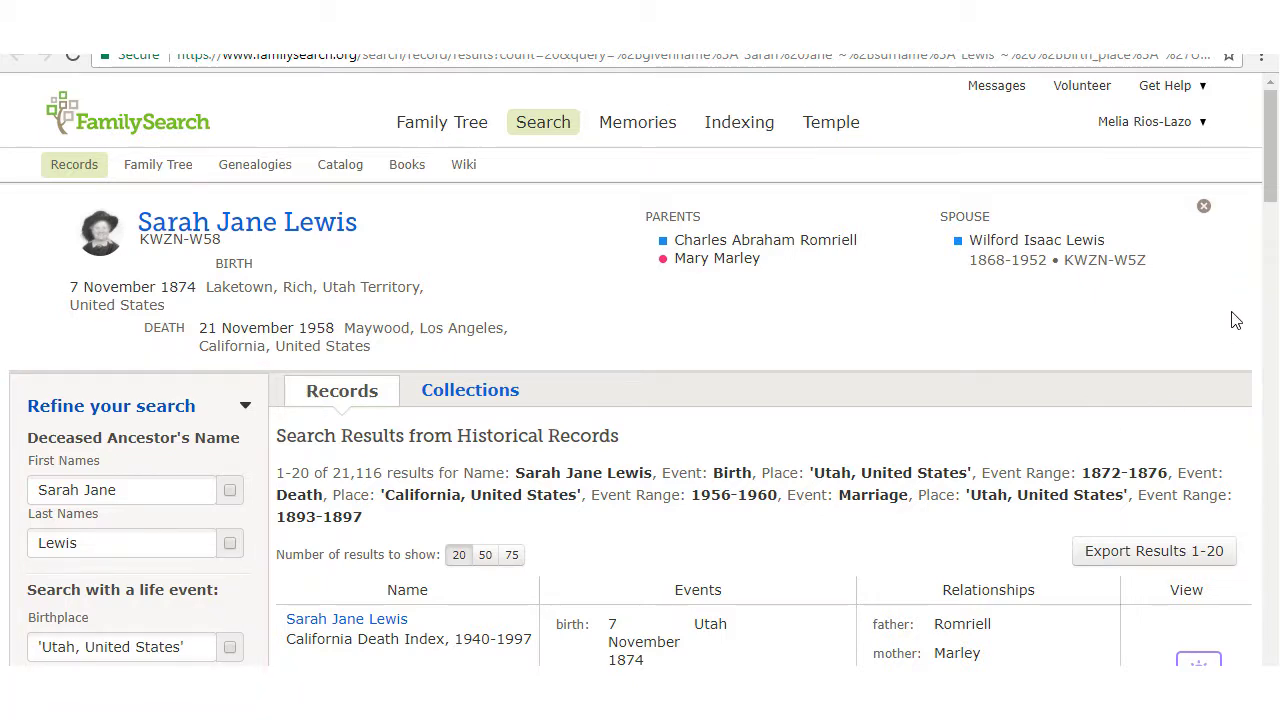
Step: Replace the ancestor's married surname with her maiden surname, as given for her father, and update the record search
scroll(1236, 320, down, 1)
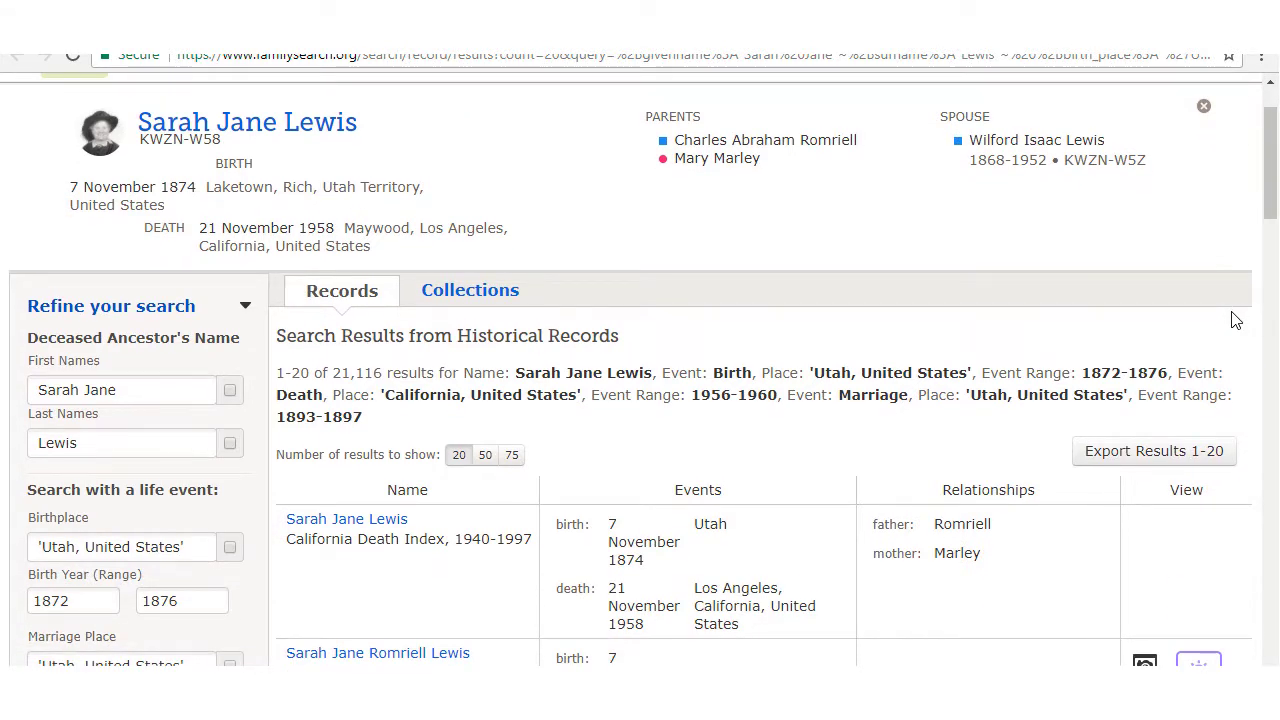
scroll(1236, 320, down, 1)
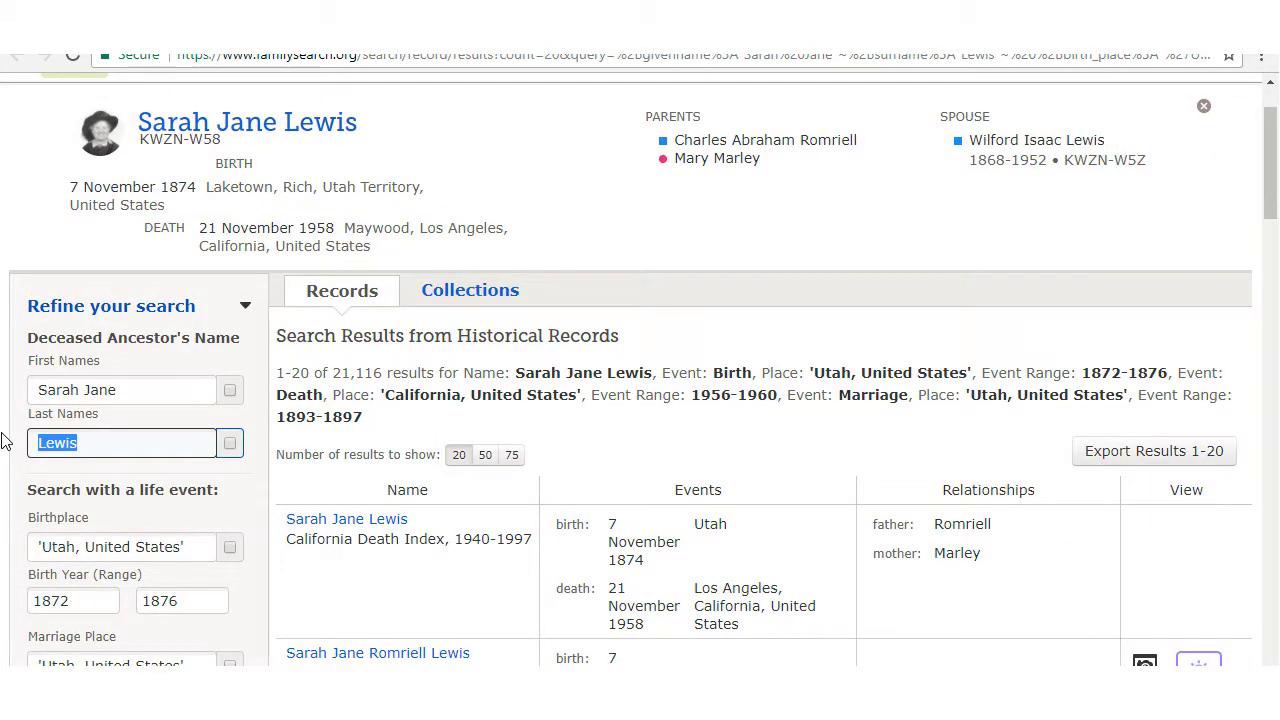
text(Rom)
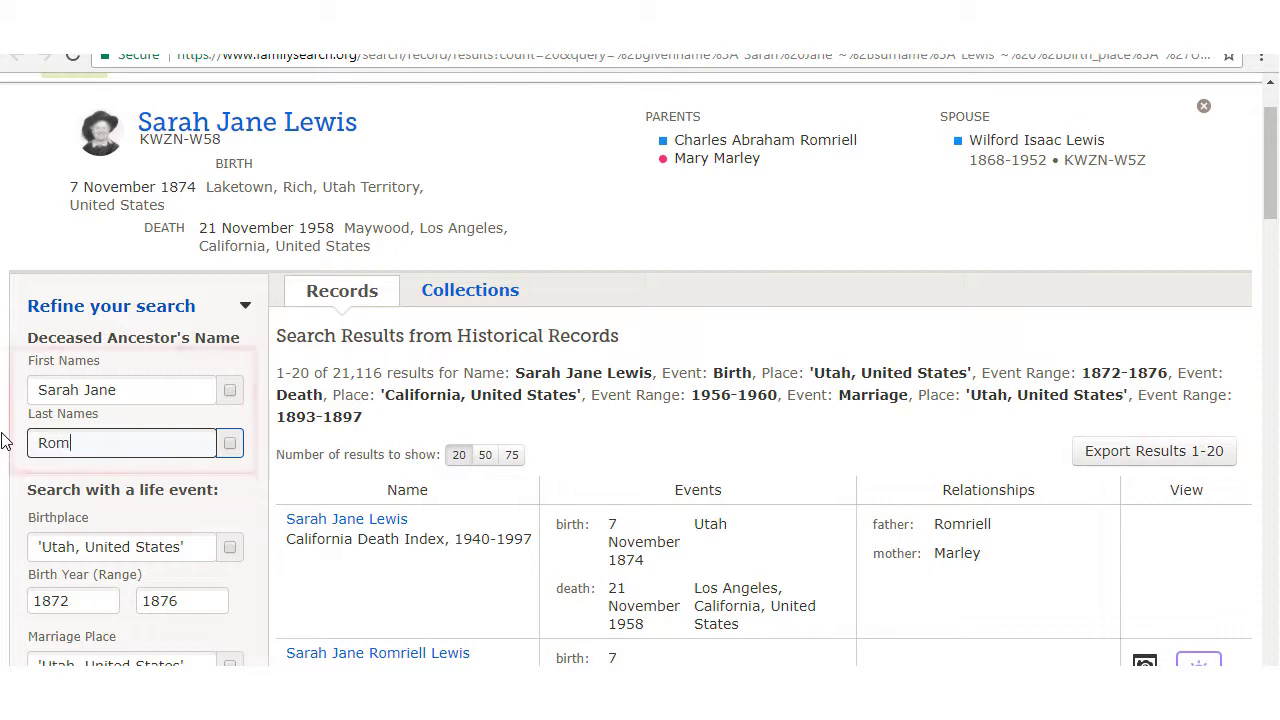
text(riell)
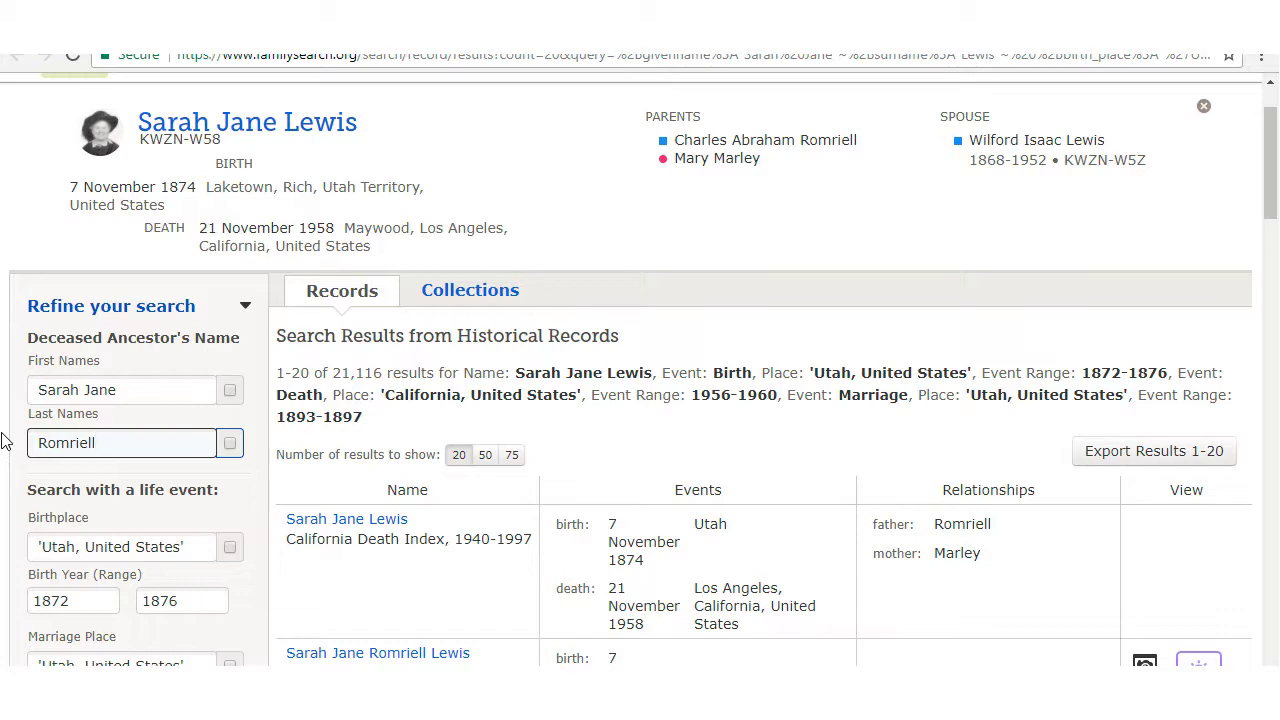
scroll(49, 443, down, 6)
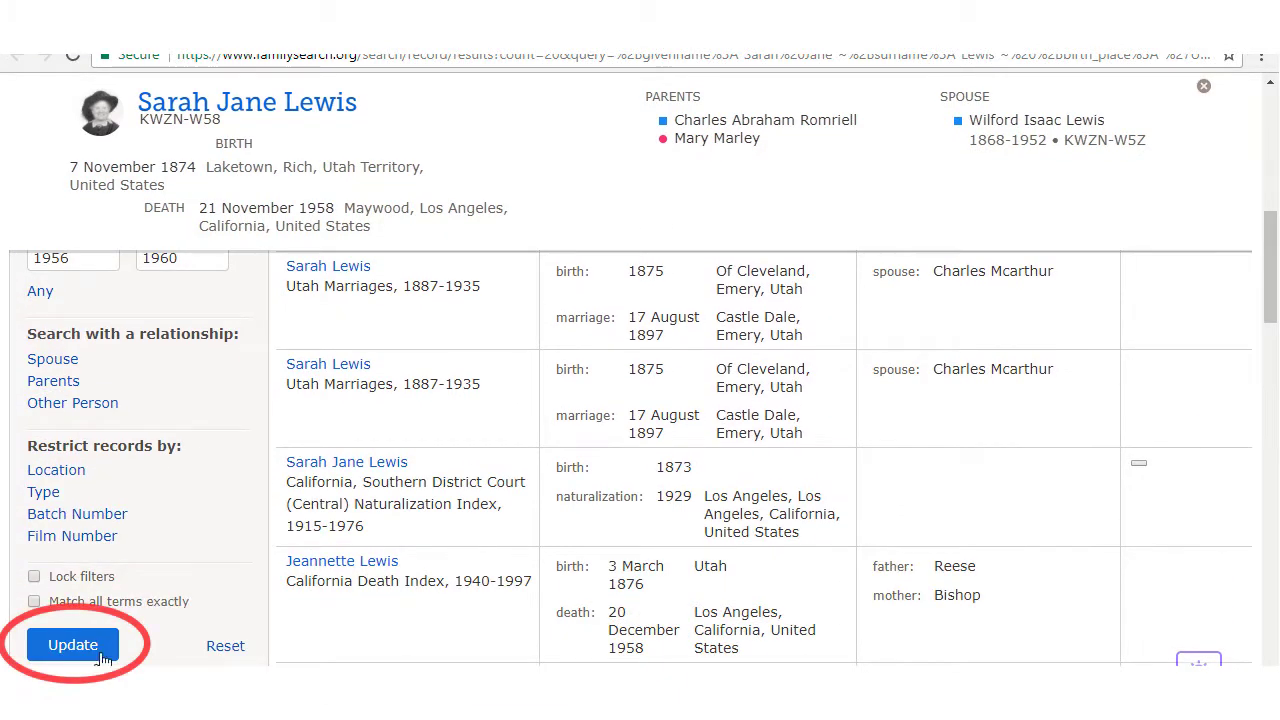
click(101, 654)
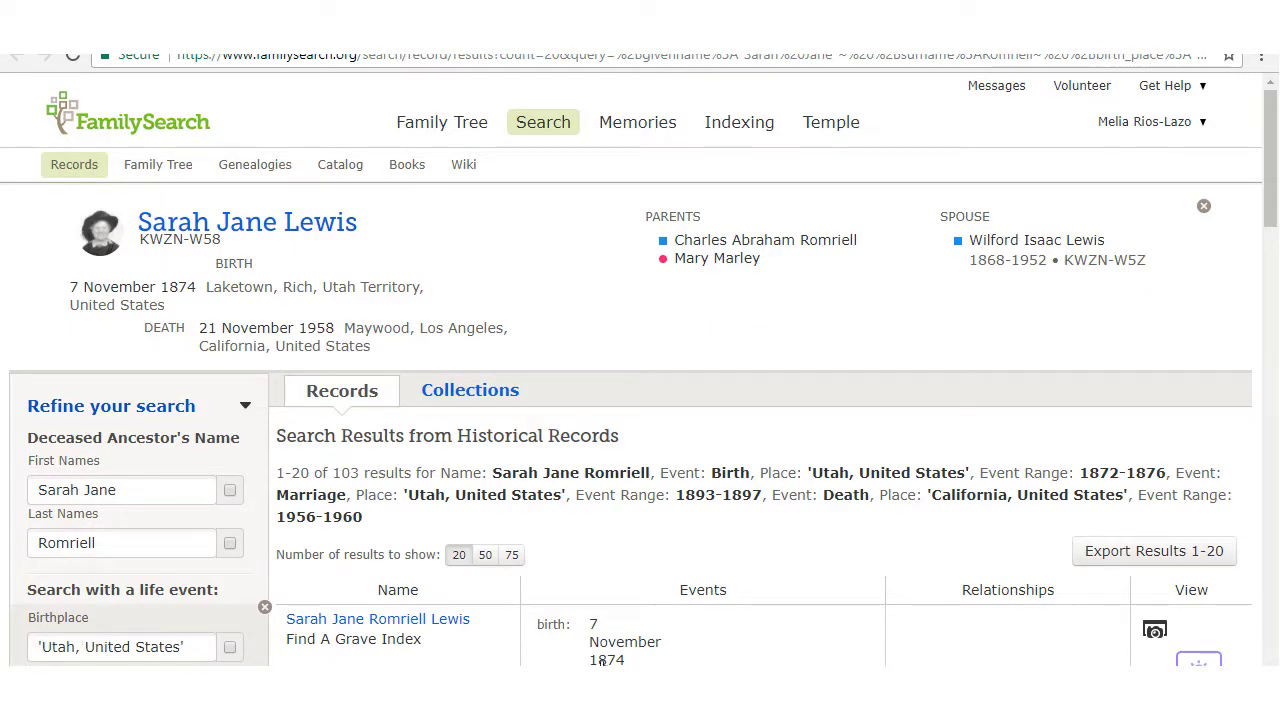
Step: Review the maiden-name search results, comparing each record's events, spouse and children with the ancestor's summary
scroll(950, 660, down, 2)
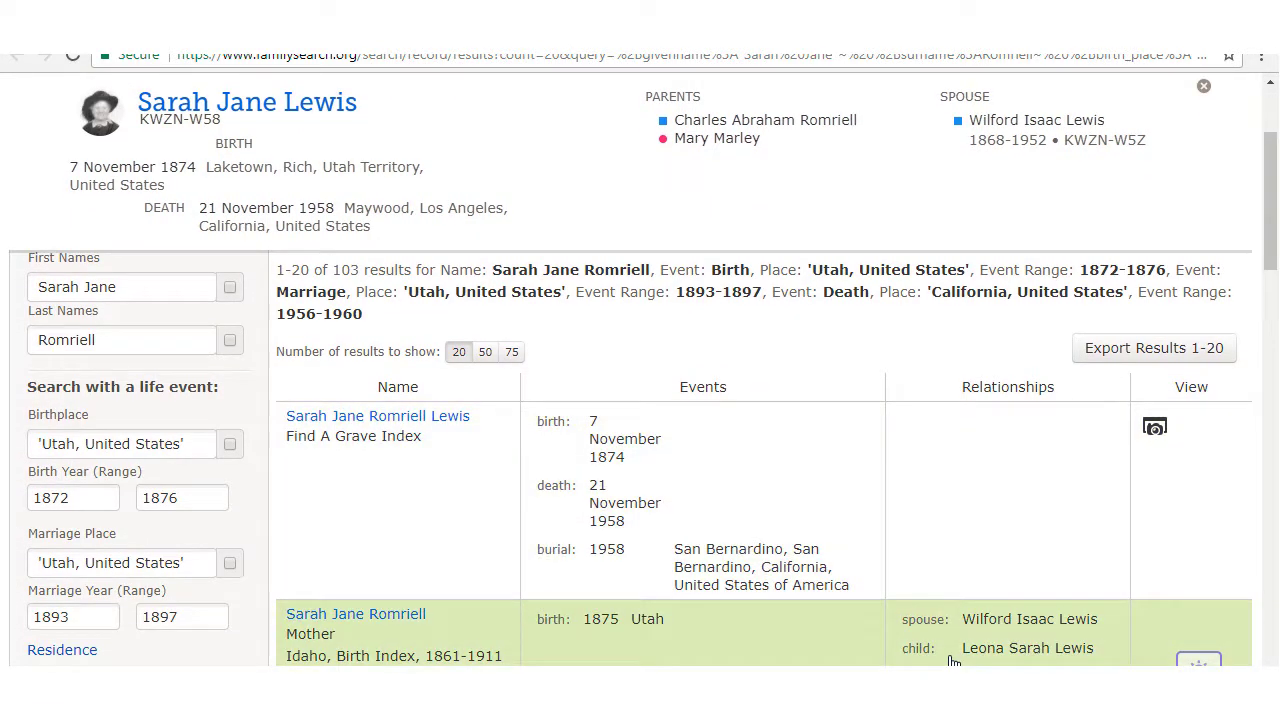
scroll(953, 660, down, 1)
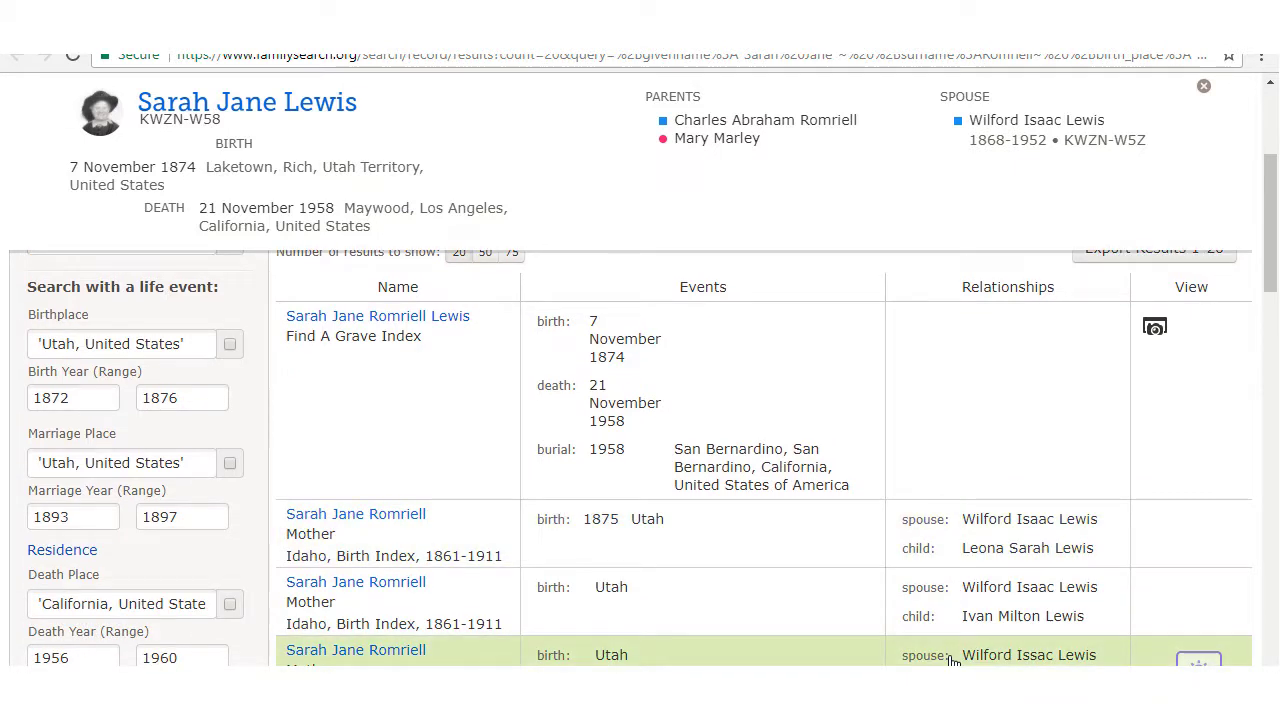
scroll(953, 660, down, 1)
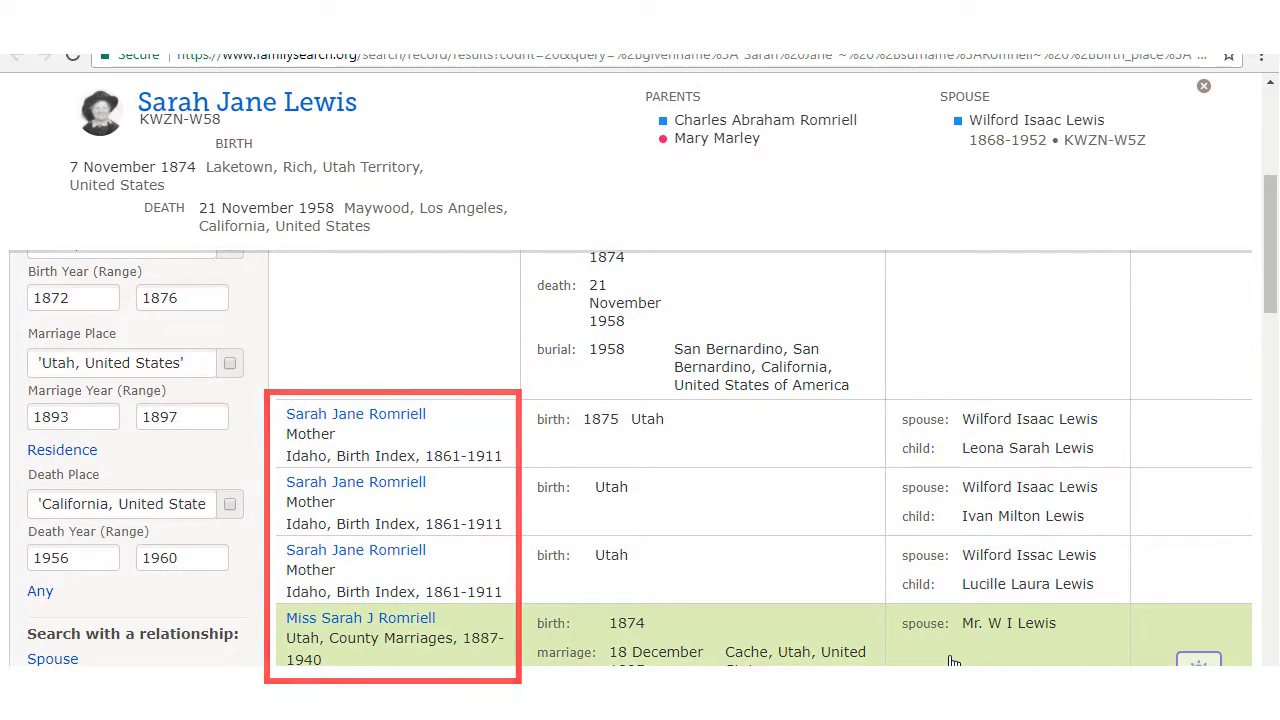
scroll(953, 661, down, 1)
scroll(953, 661, up, 4)
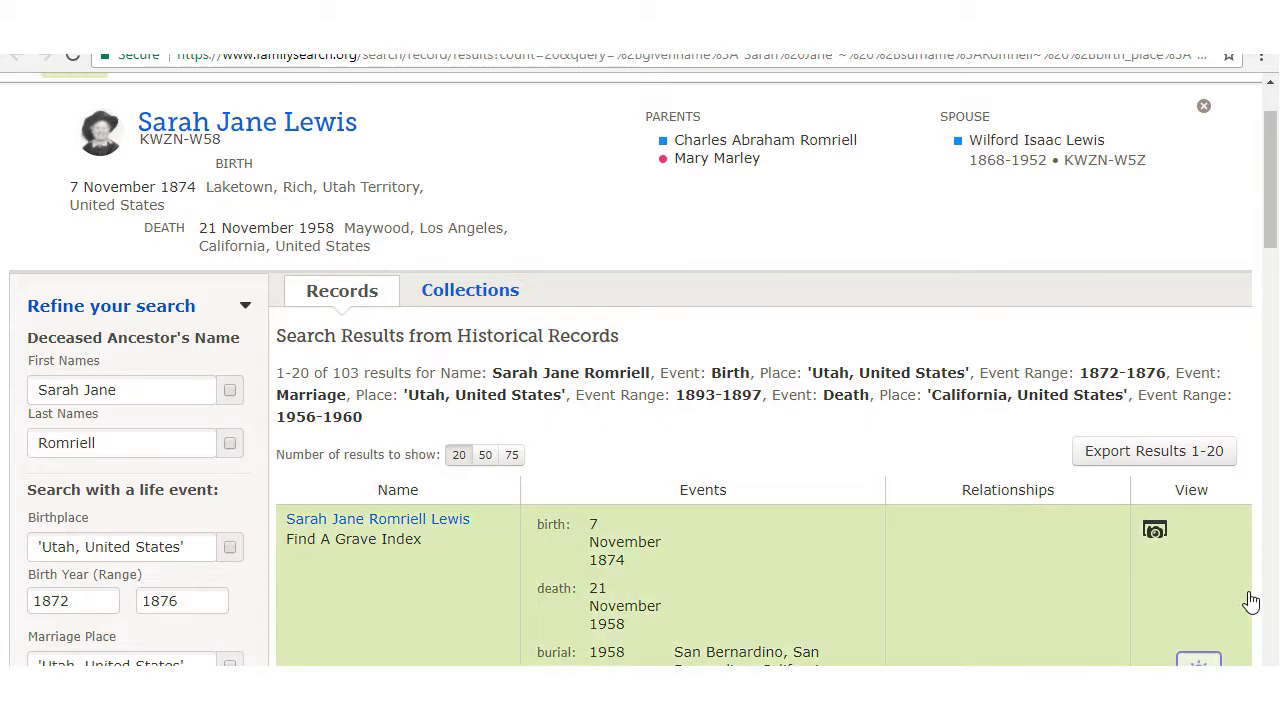
scroll(1251, 600, down, 1)
scroll(1251, 600, down, 1)
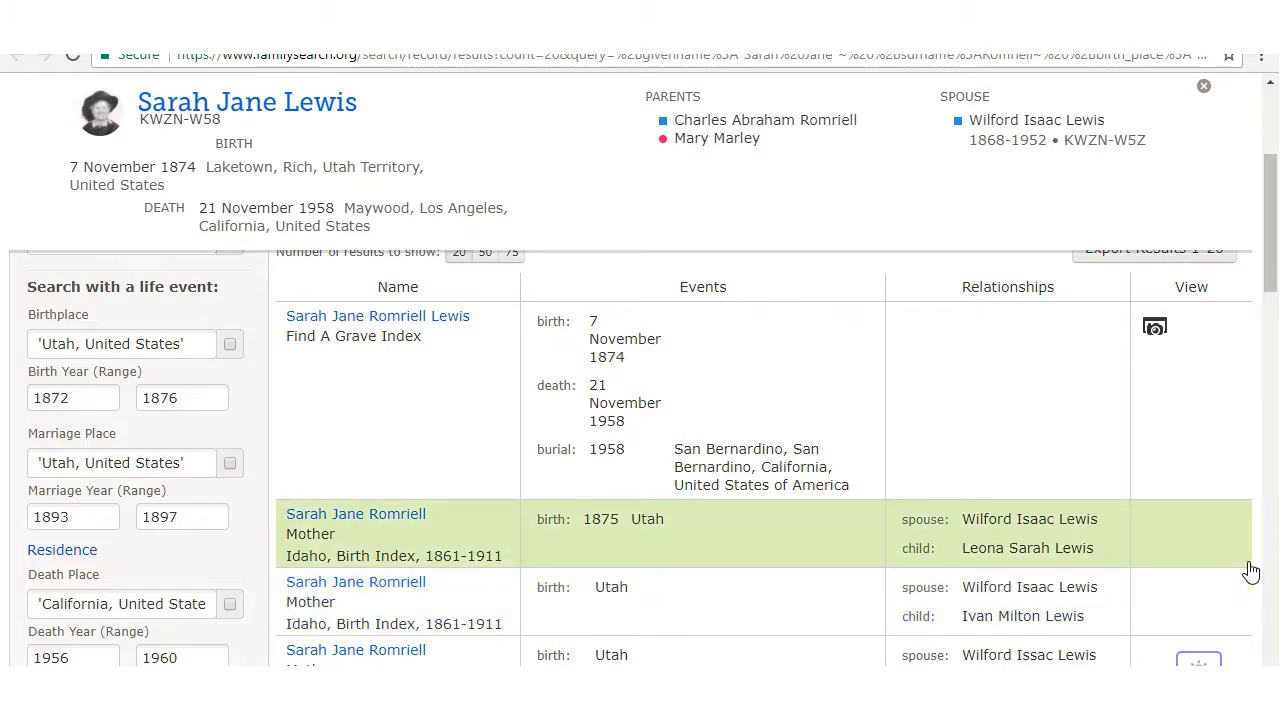
scroll(1251, 571, down, 2)
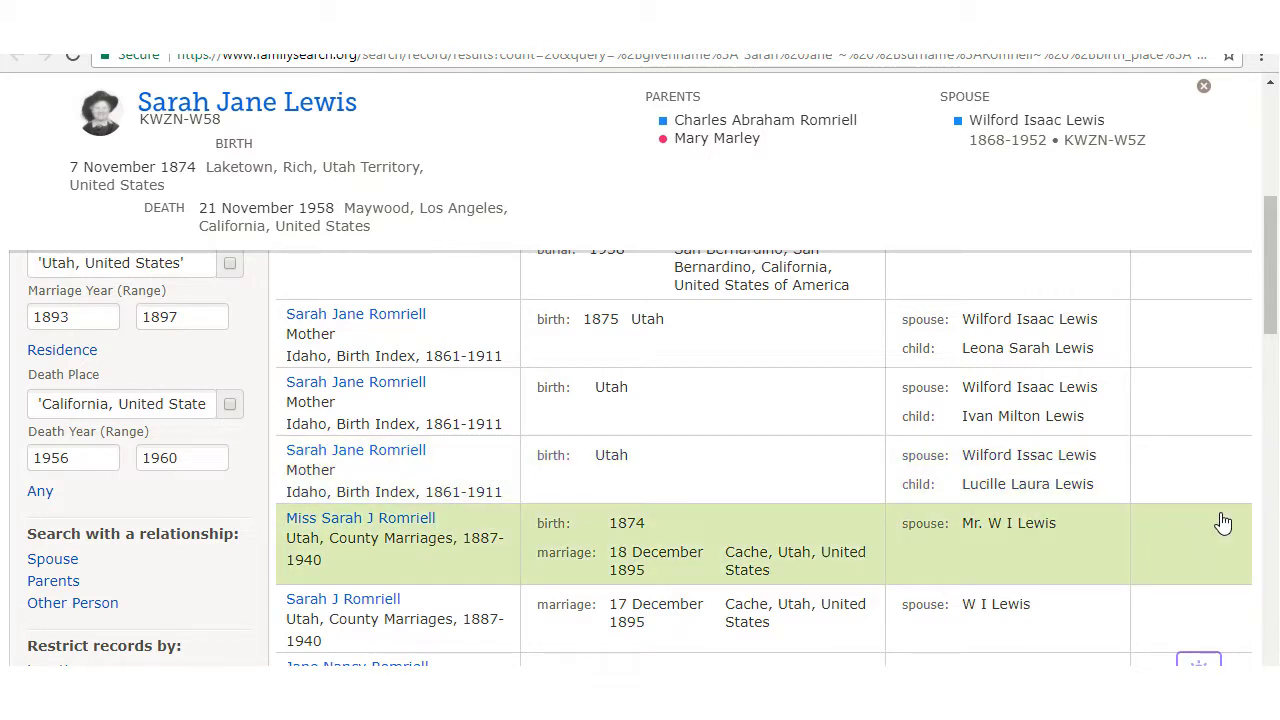
scroll(1246, 523, down, 1)
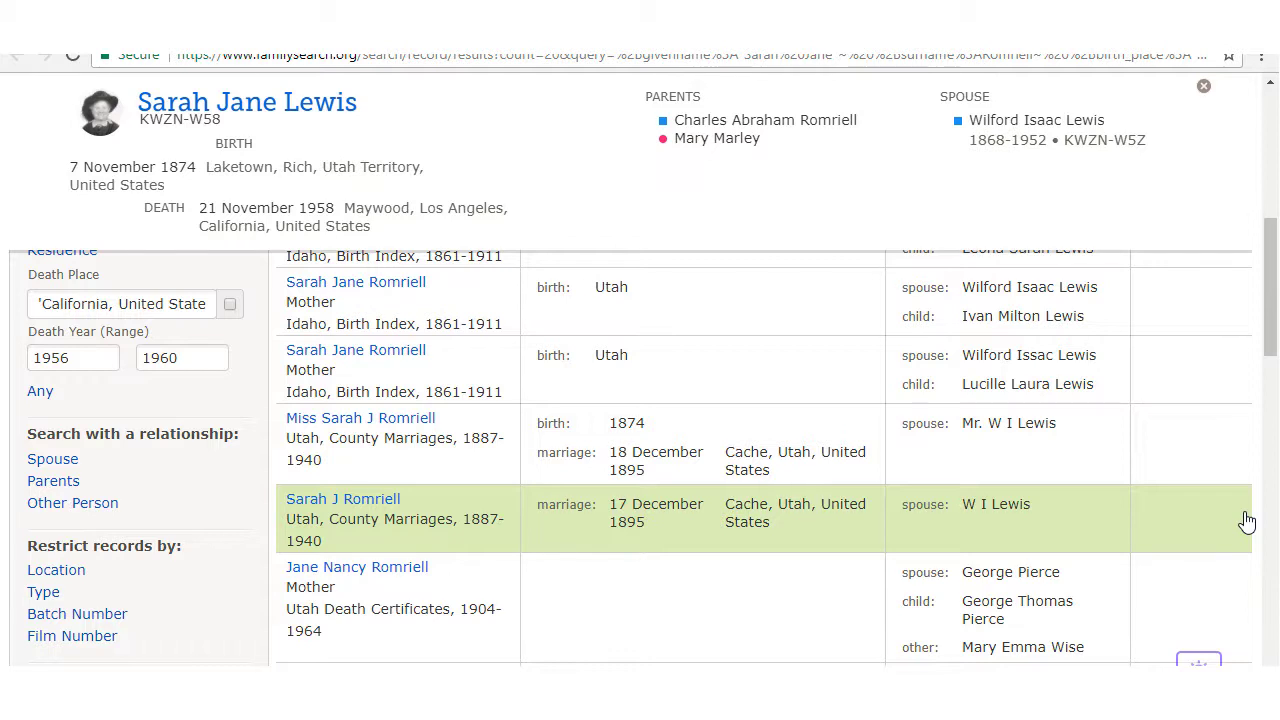
scroll(1246, 521, down, 1)
scroll(1246, 521, down, 2)
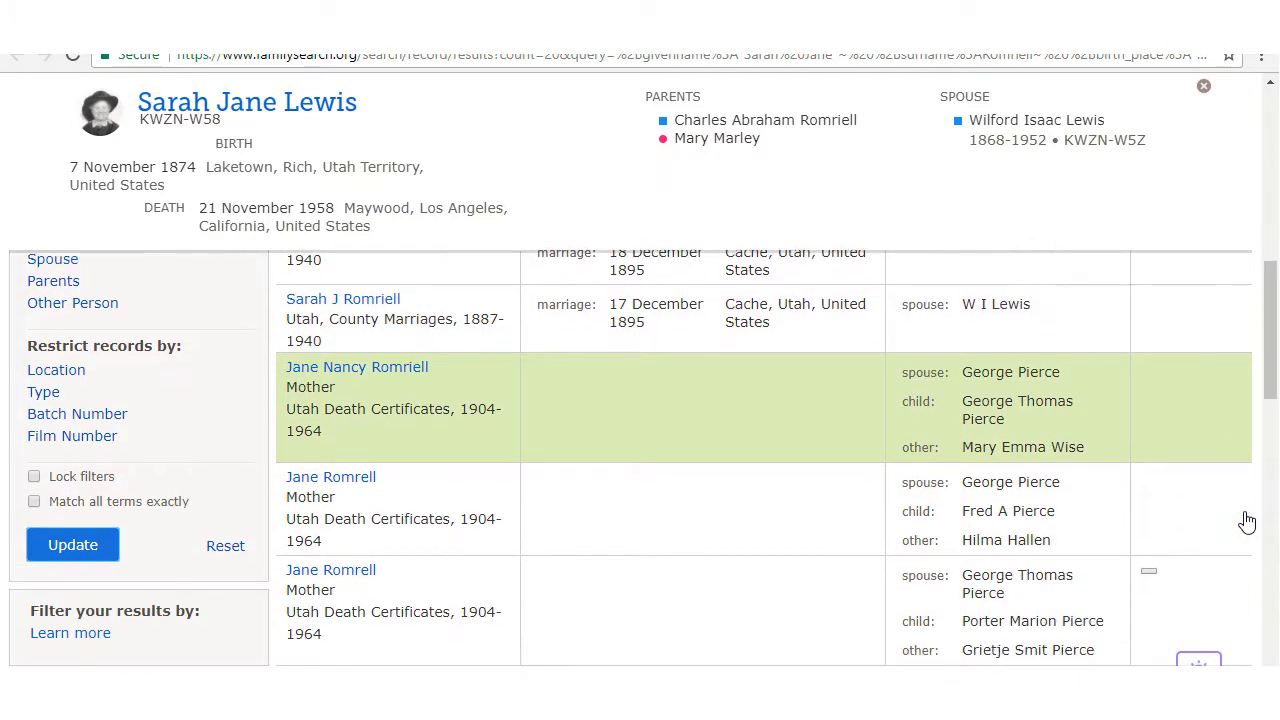
scroll(1246, 521, down, 1)
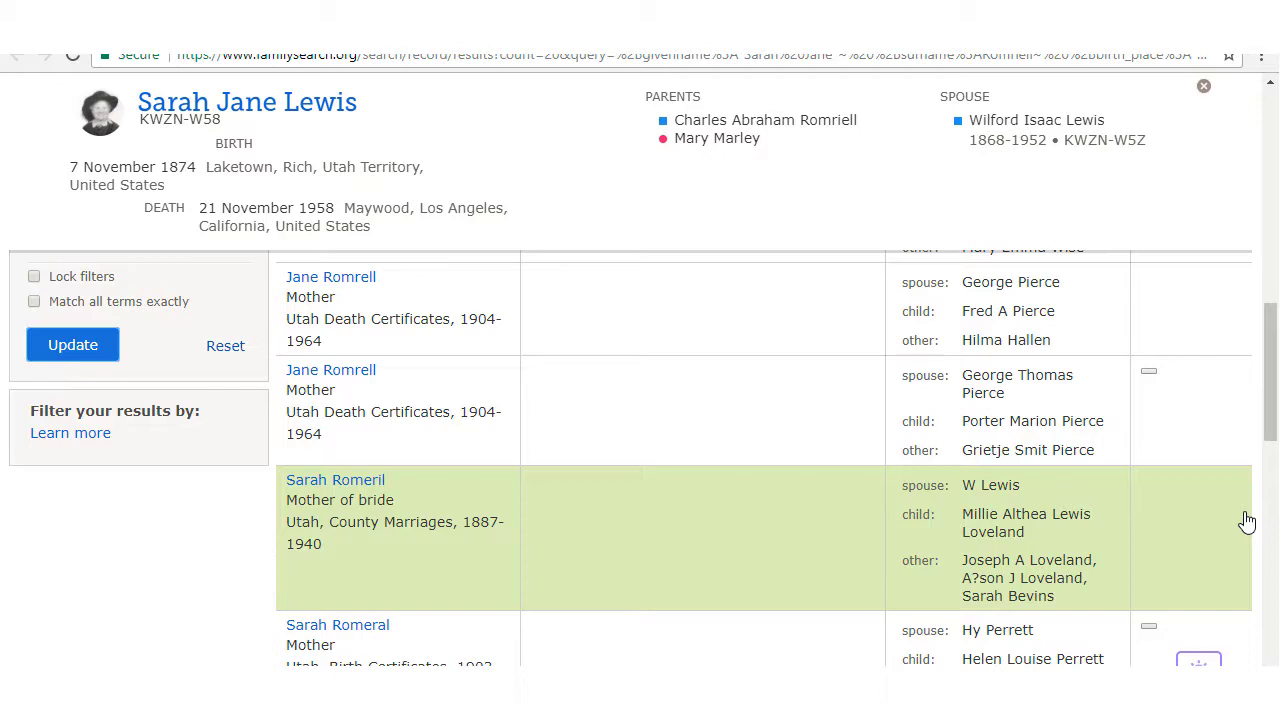
scroll(1246, 521, down, 1)
scroll(1246, 521, up, 8)
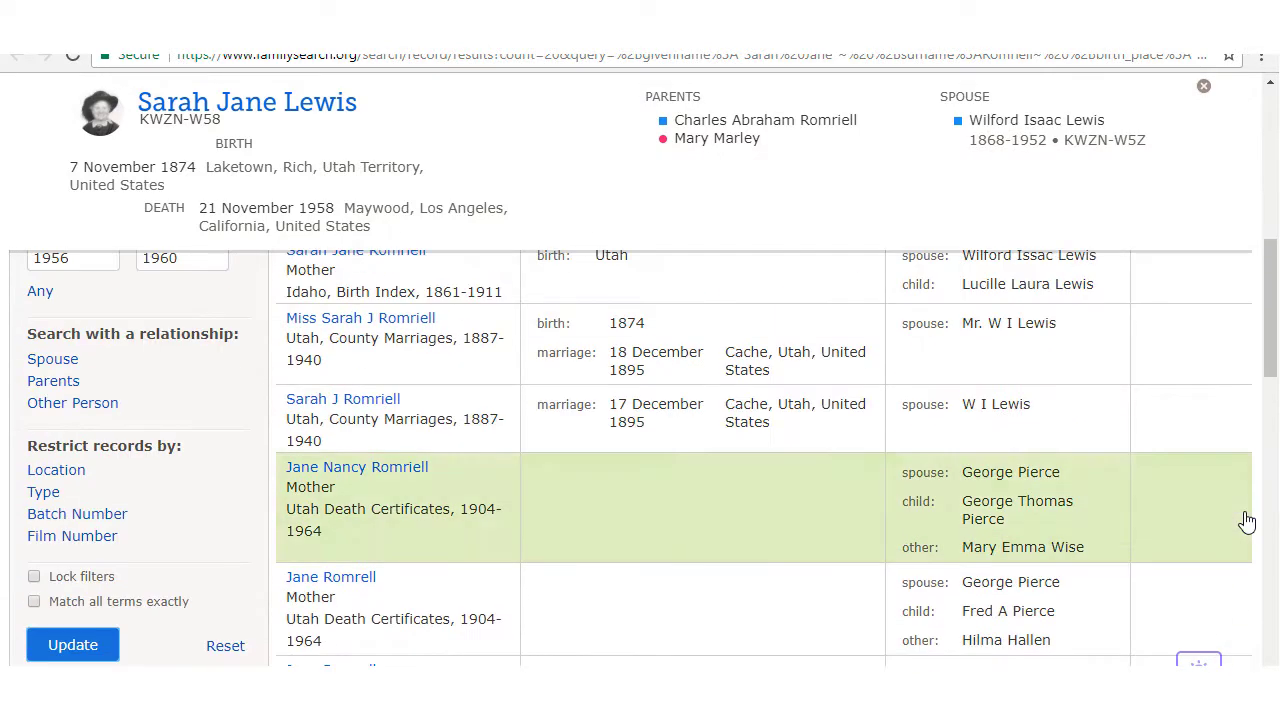
scroll(1246, 521, up, 2)
scroll(1246, 521, down, 1)
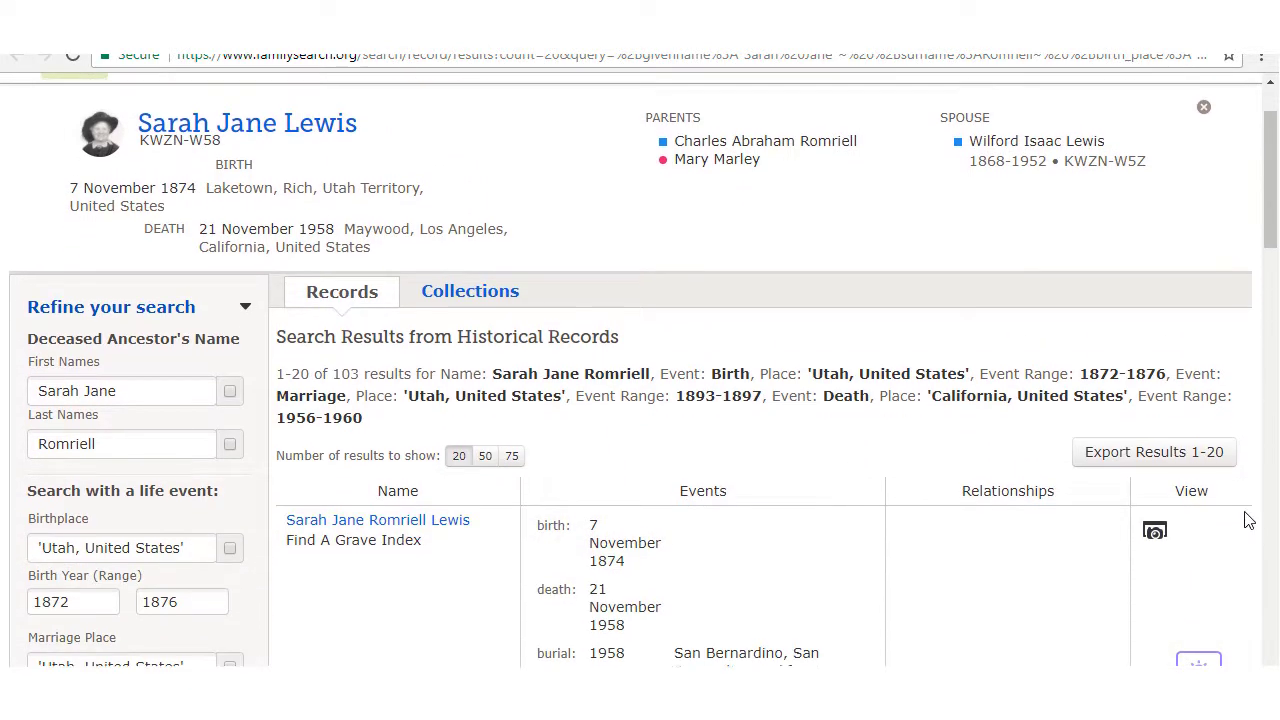
Step: Shorten the ancestor's middle name to the initial J in the first names criterion
scroll(1246, 521, down, 1)
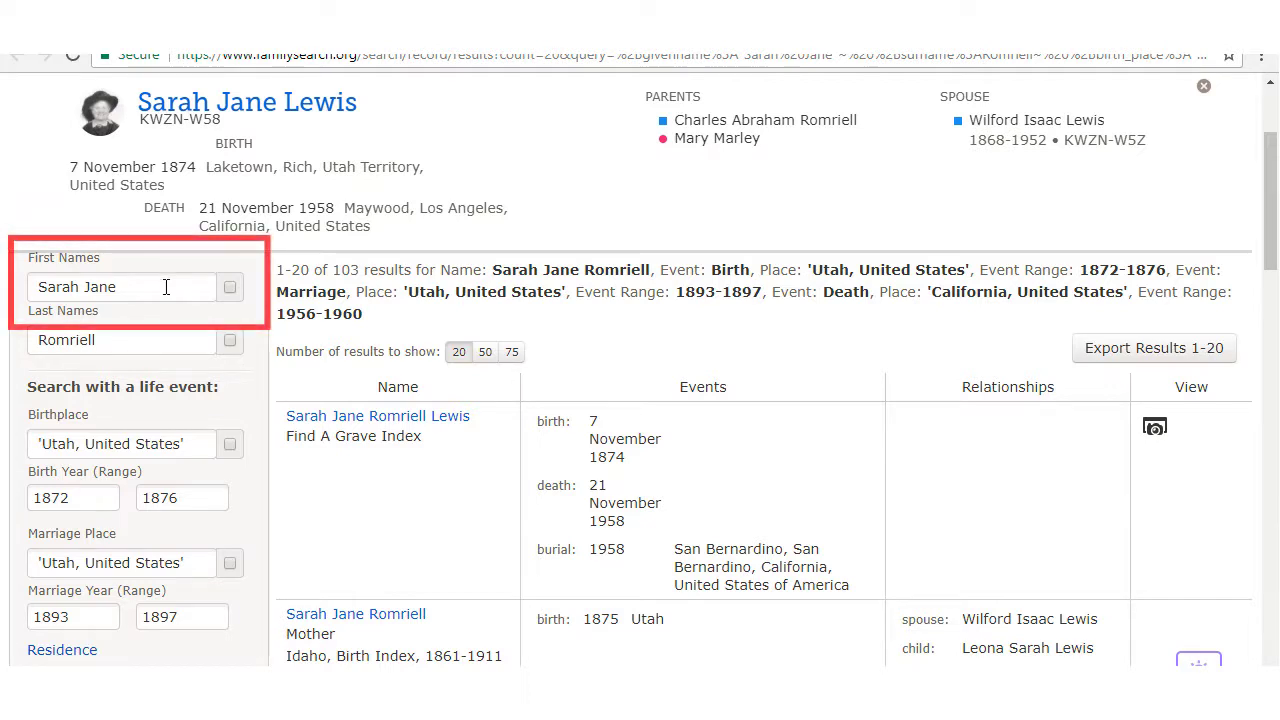
click(166, 287)
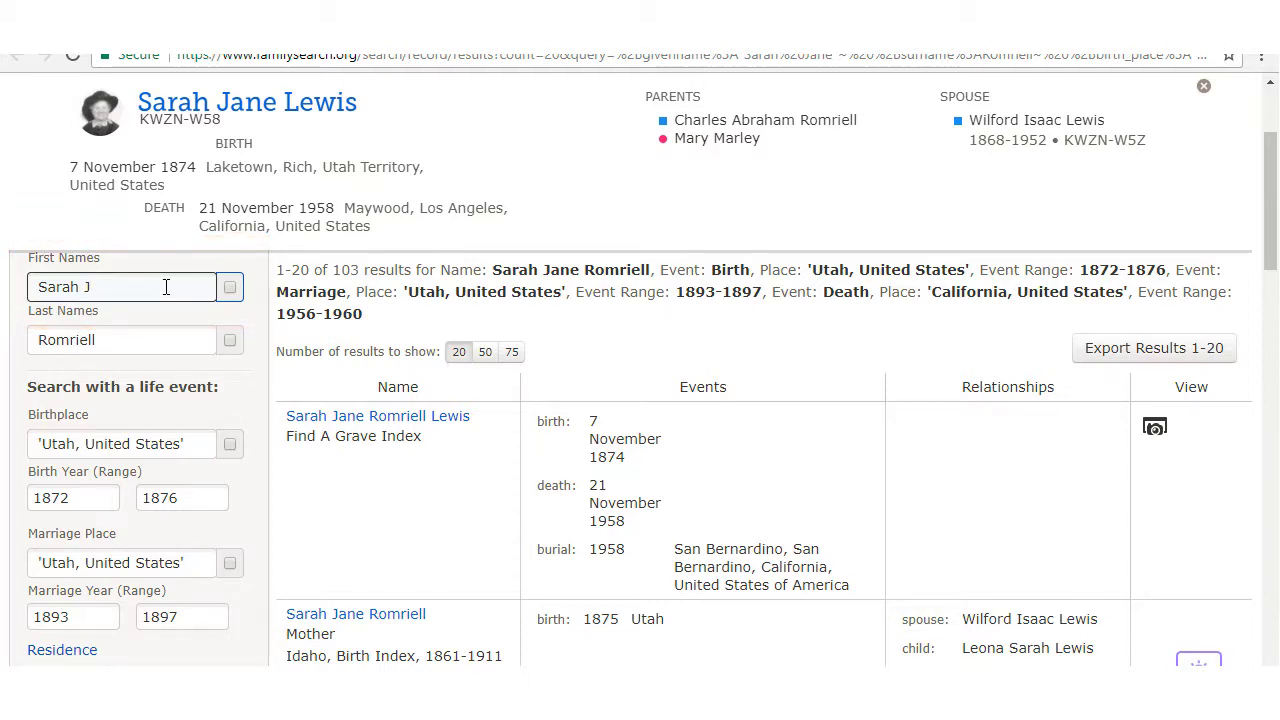
click(196, 449)
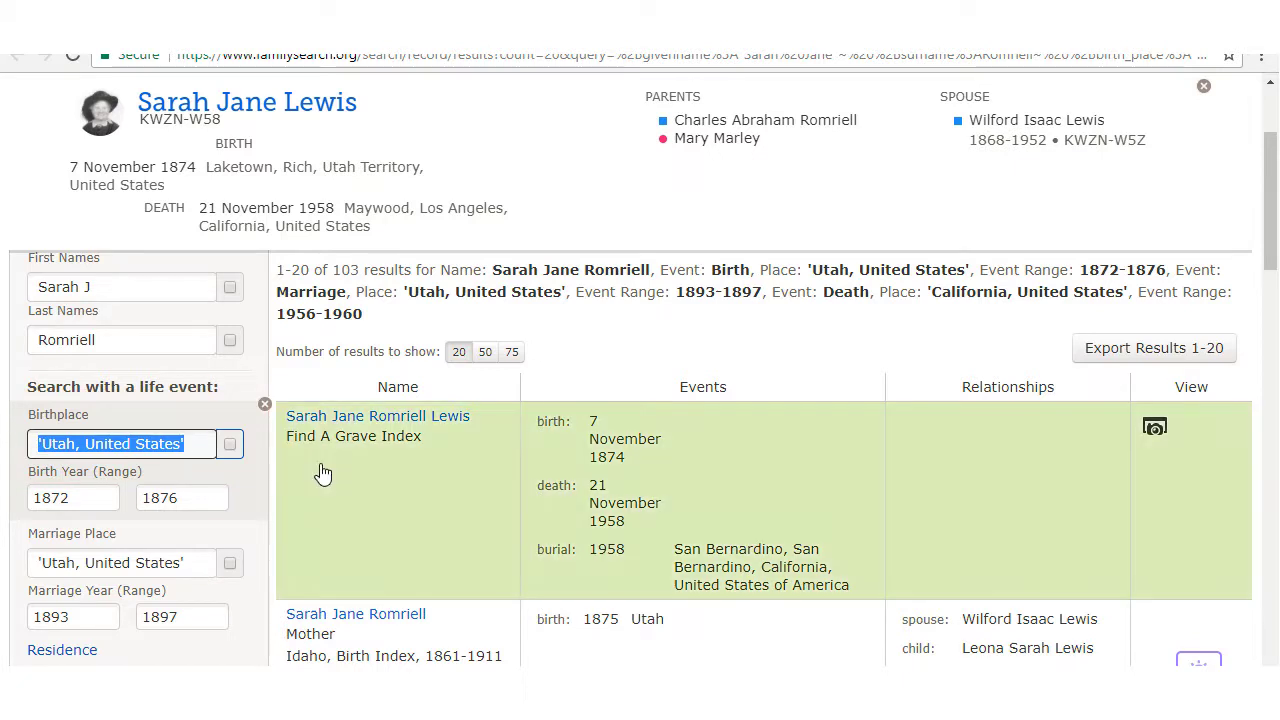
Step: Remove the marriage and death events from the search criteria and update the record search
scroll(209, 471, down, 2)
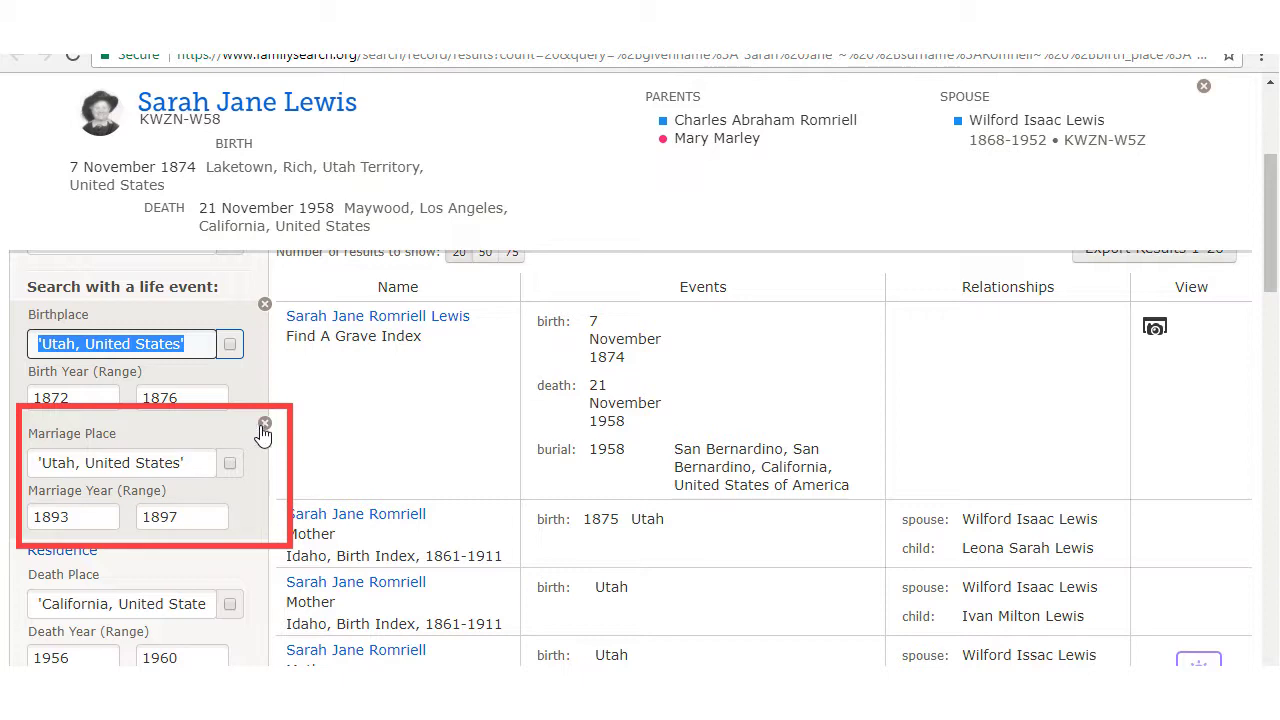
click(265, 424)
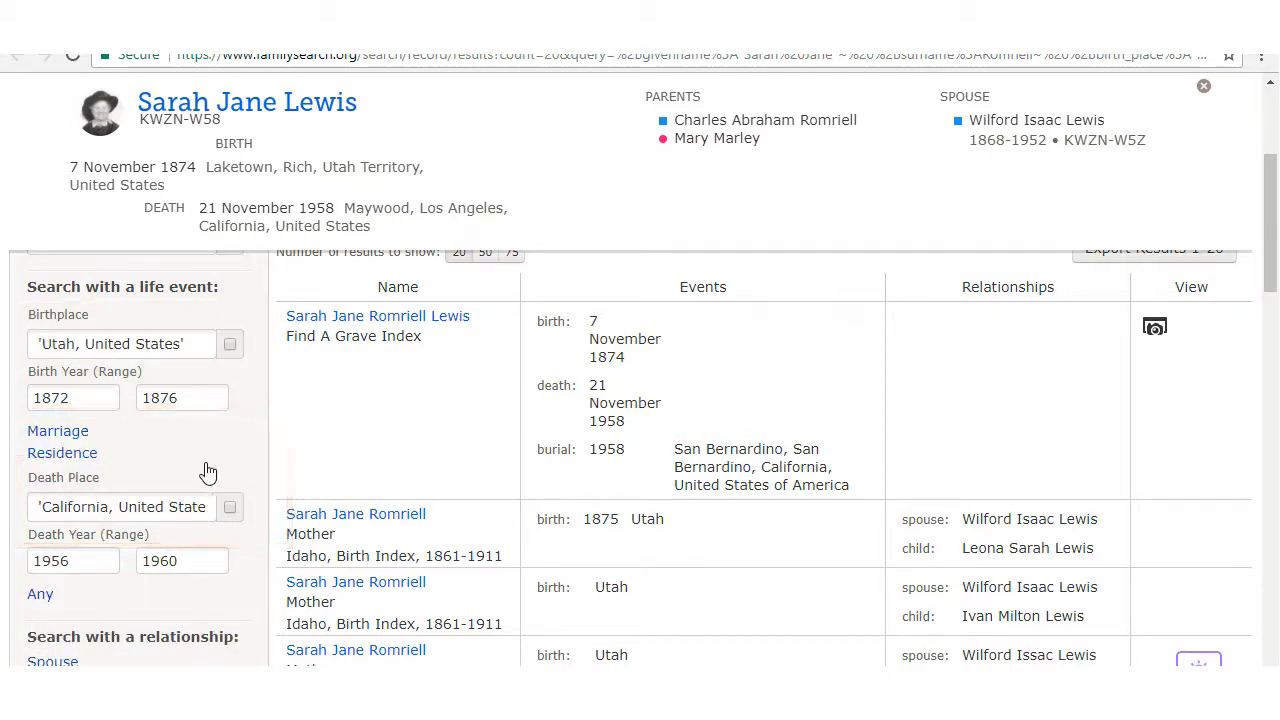
scroll(206, 468, down, 1)
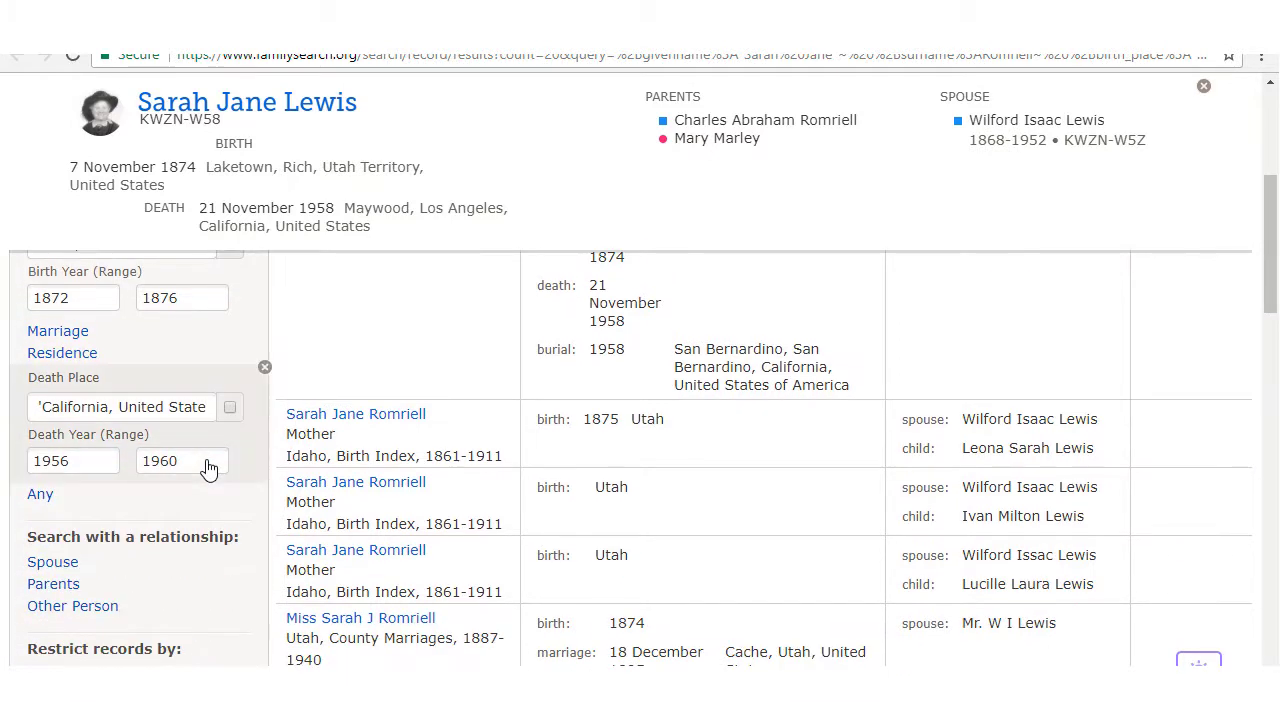
click(265, 369)
scroll(250, 390, down, 4)
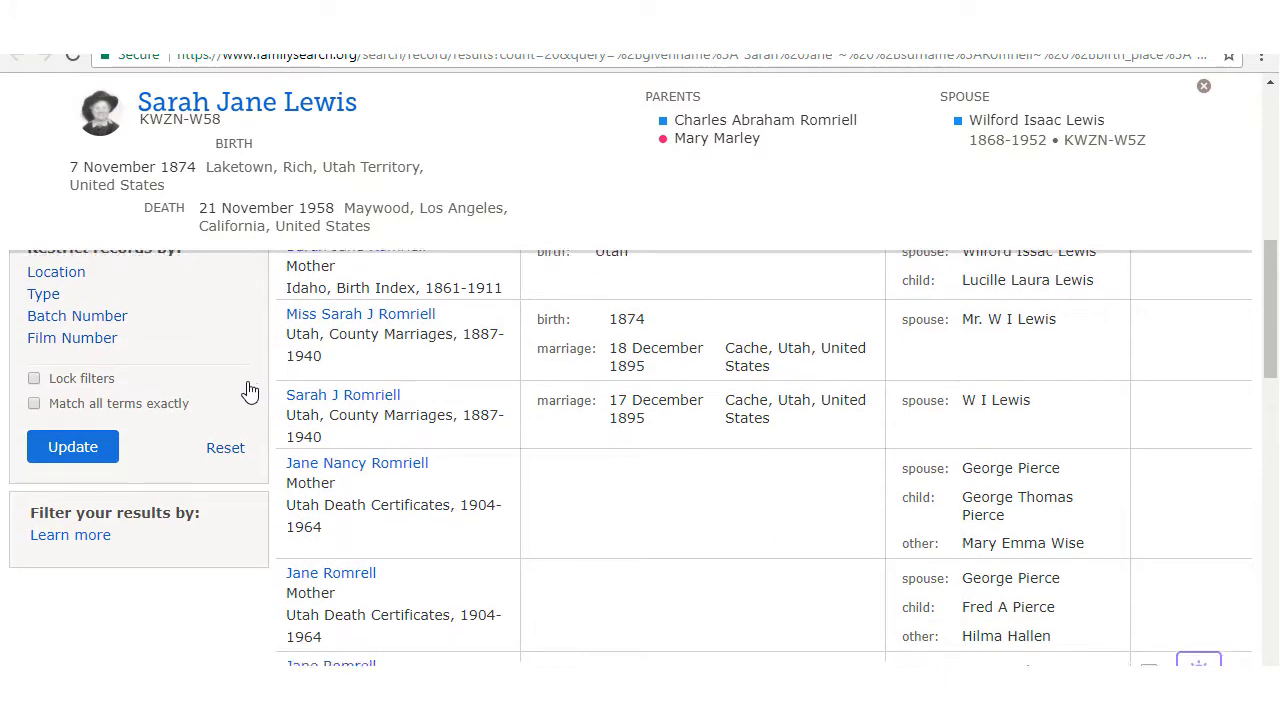
click(63, 358)
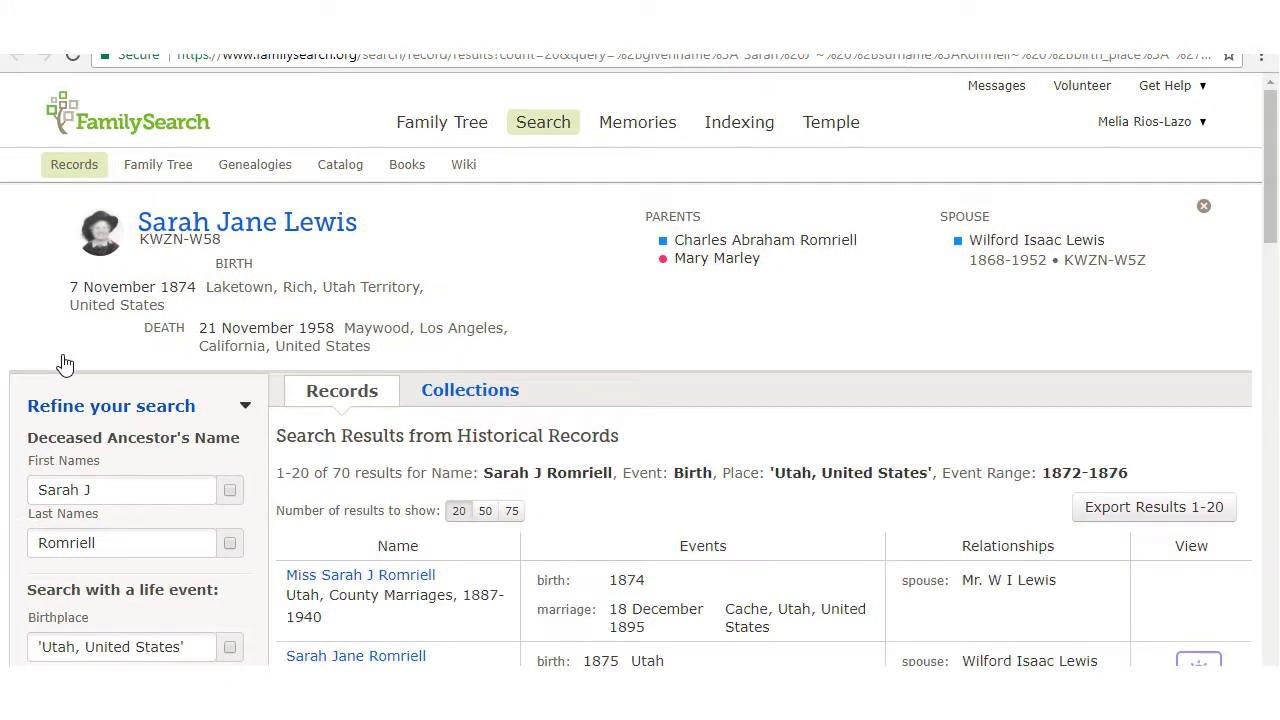
Step: Add a spouse relationship with the husband's first name to the criteria and rerun the record search
scroll(1115, 532, down, 1)
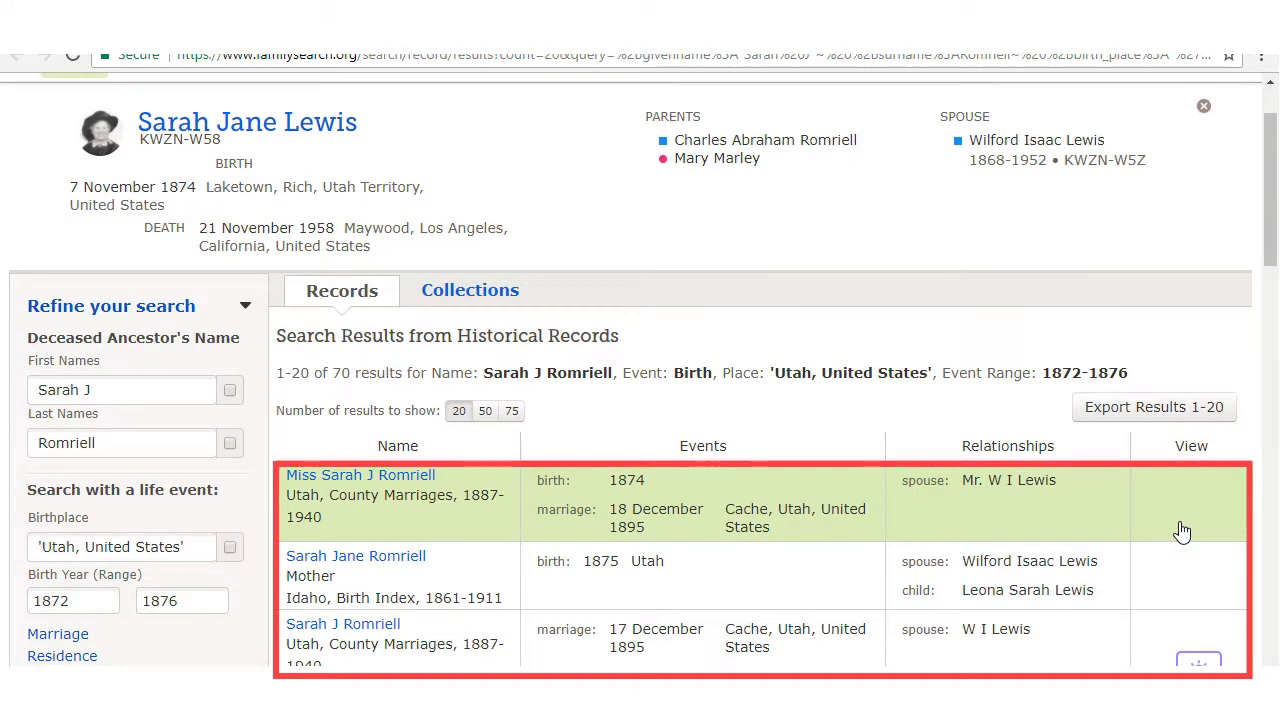
scroll(1182, 531, down, 1)
scroll(1182, 531, down, 1)
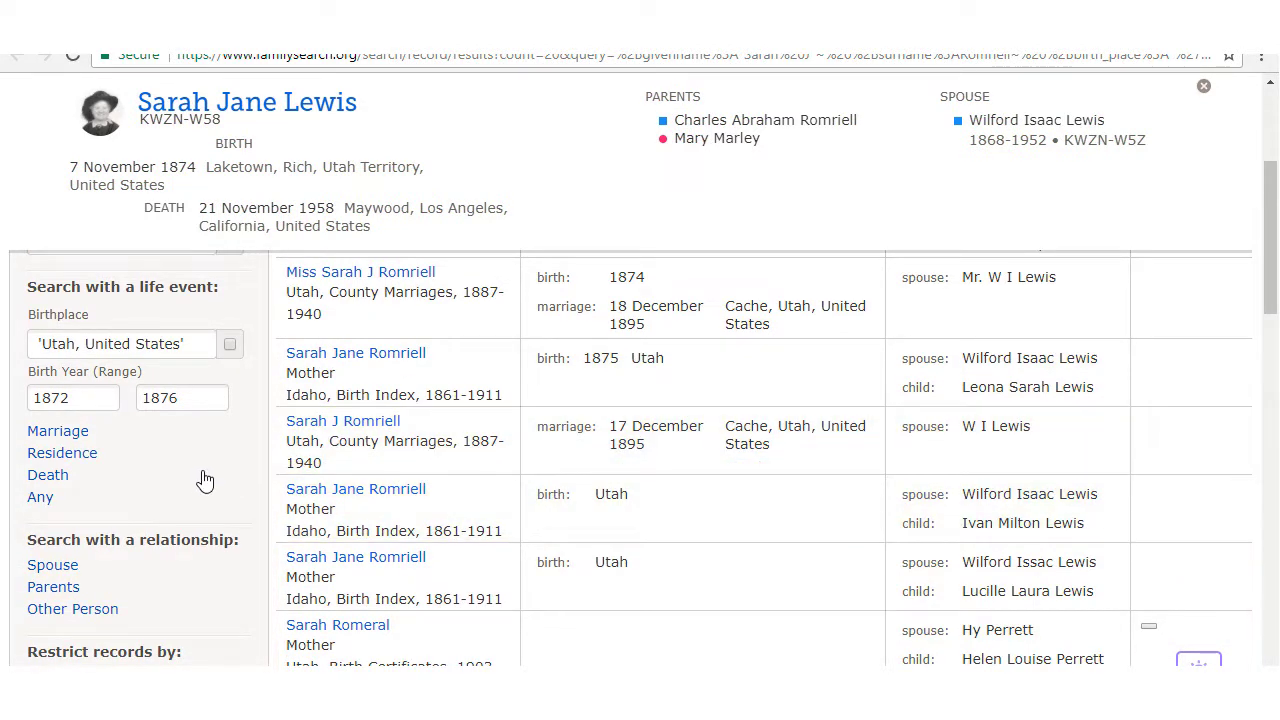
scroll(1266, 323, up, 2)
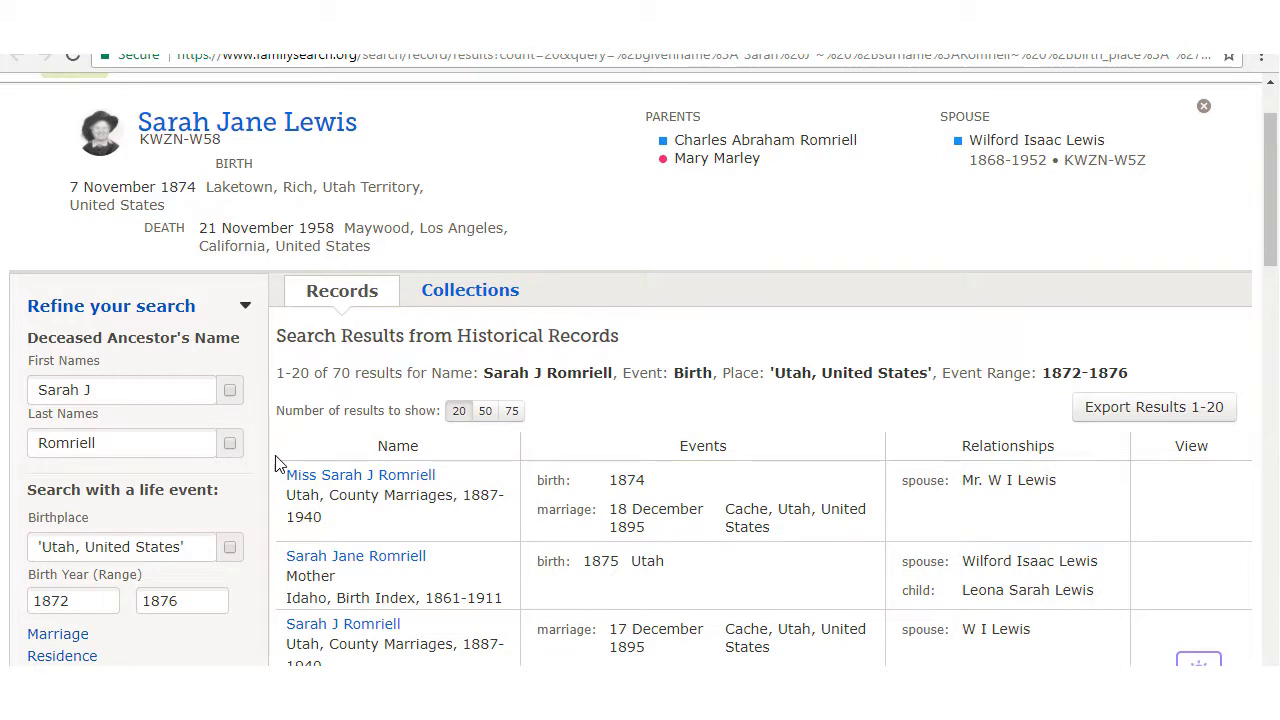
scroll(279, 465, down, 1)
scroll(279, 465, down, 1)
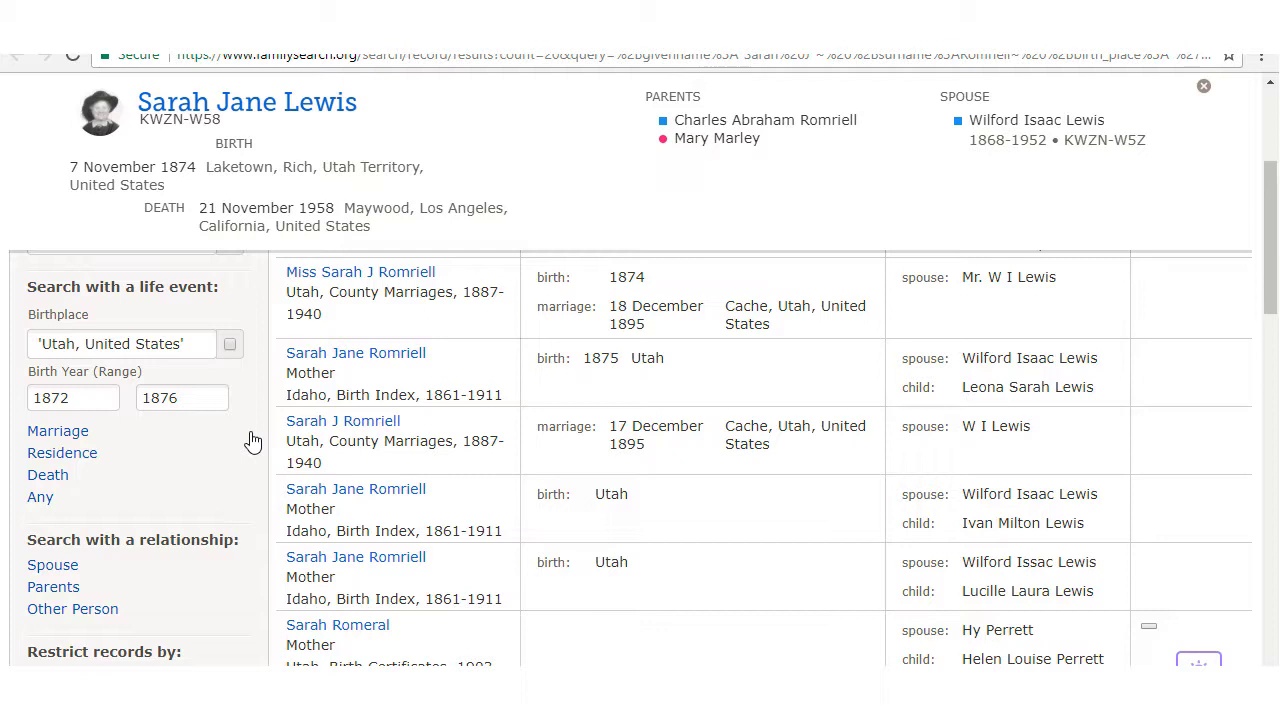
scroll(253, 441, down, 1)
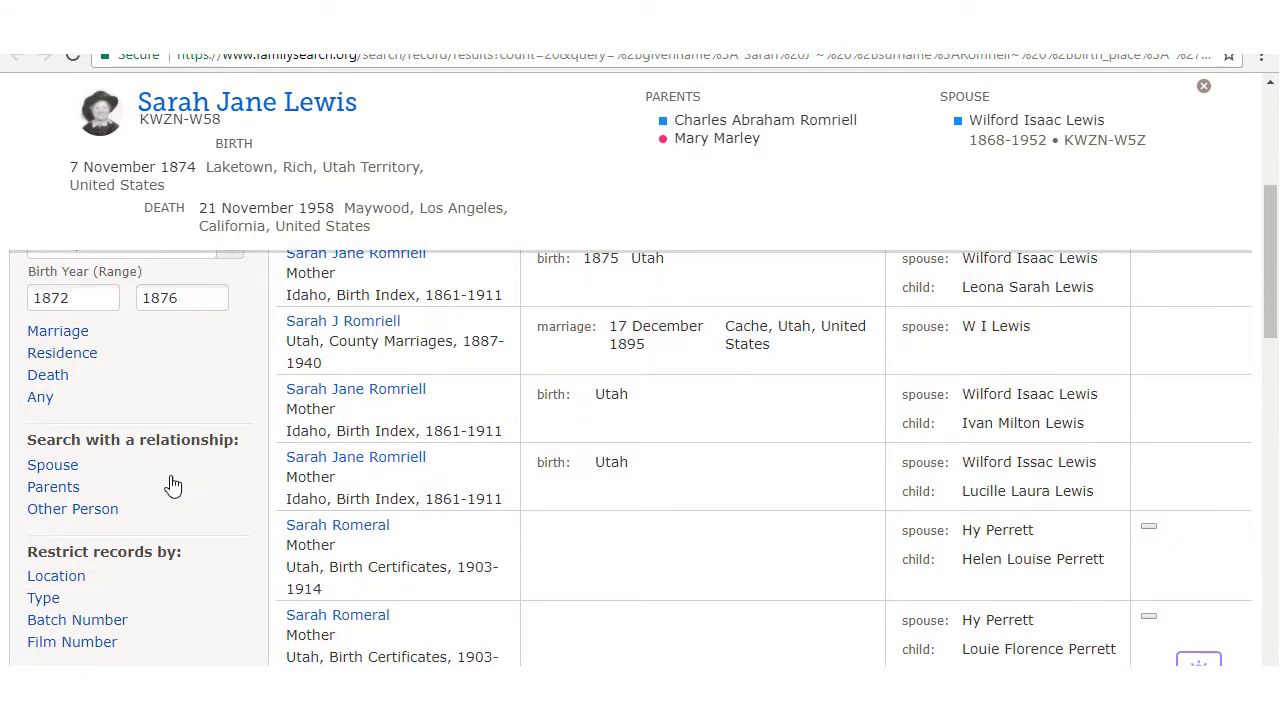
click(50, 467)
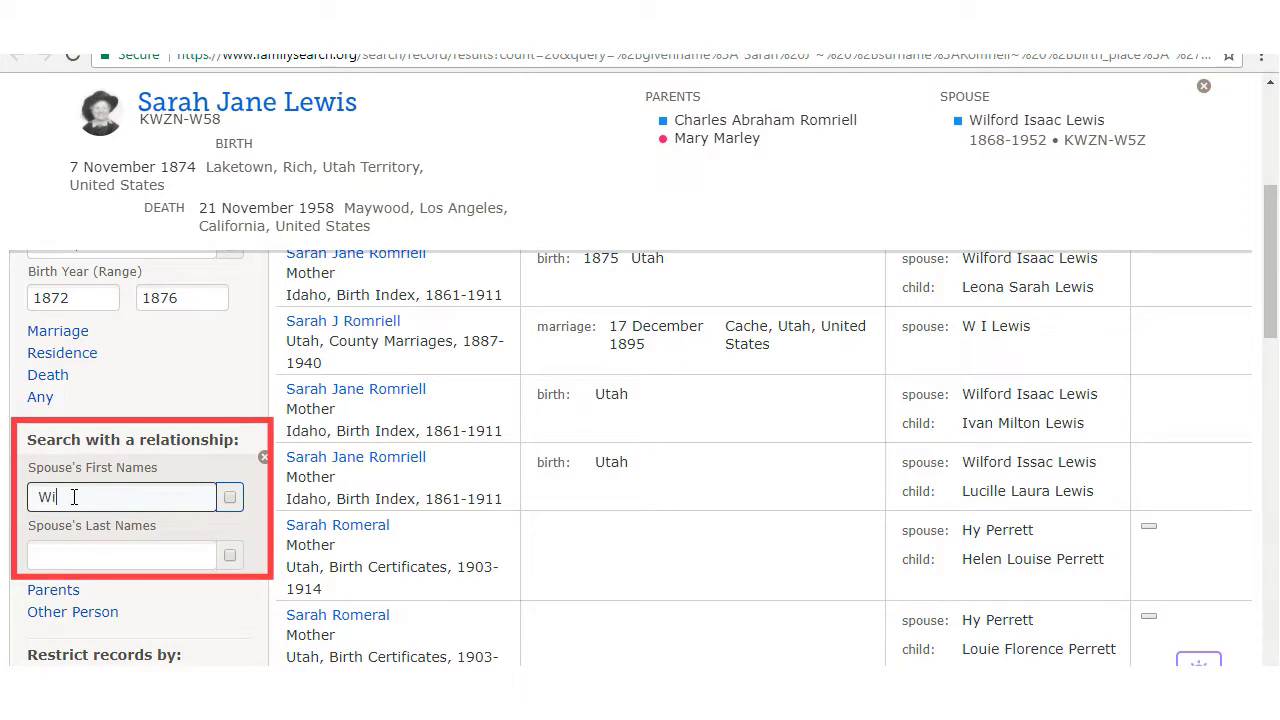
key(Return)
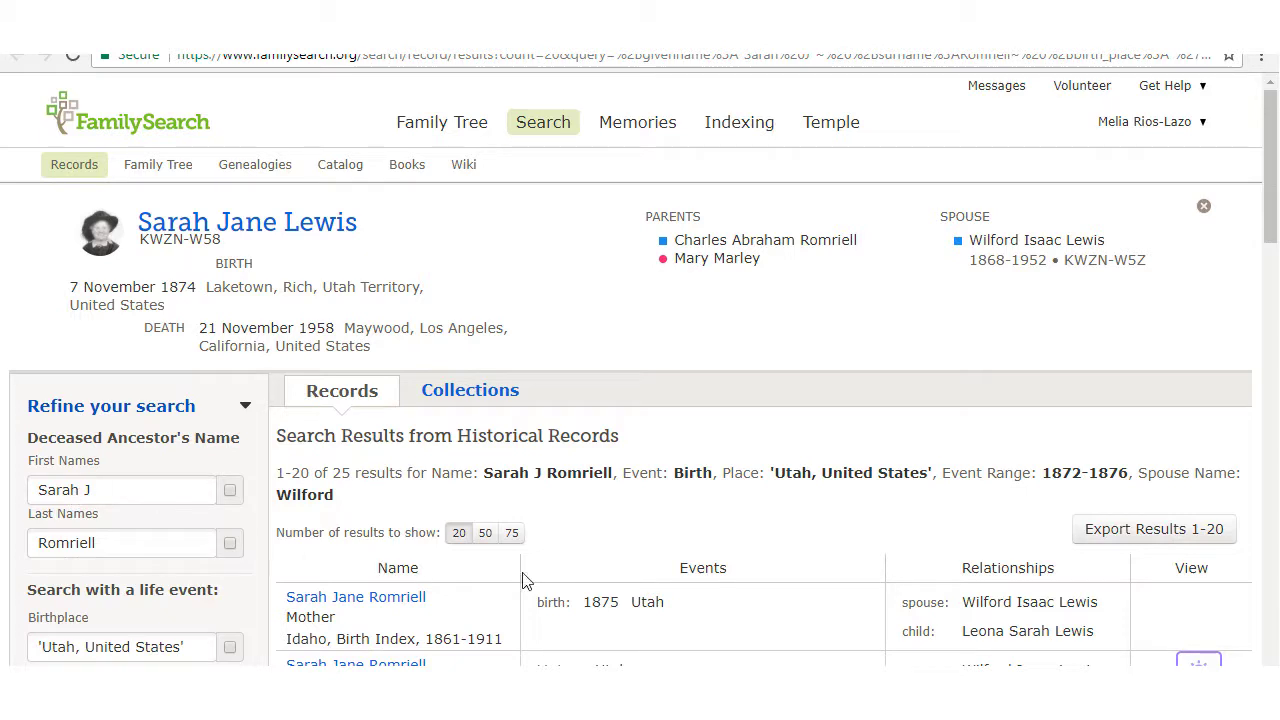
Step: Add the husband's last name to the spouse criteria and rerun the record search
scroll(646, 522, down, 1)
scroll(646, 522, down, 3)
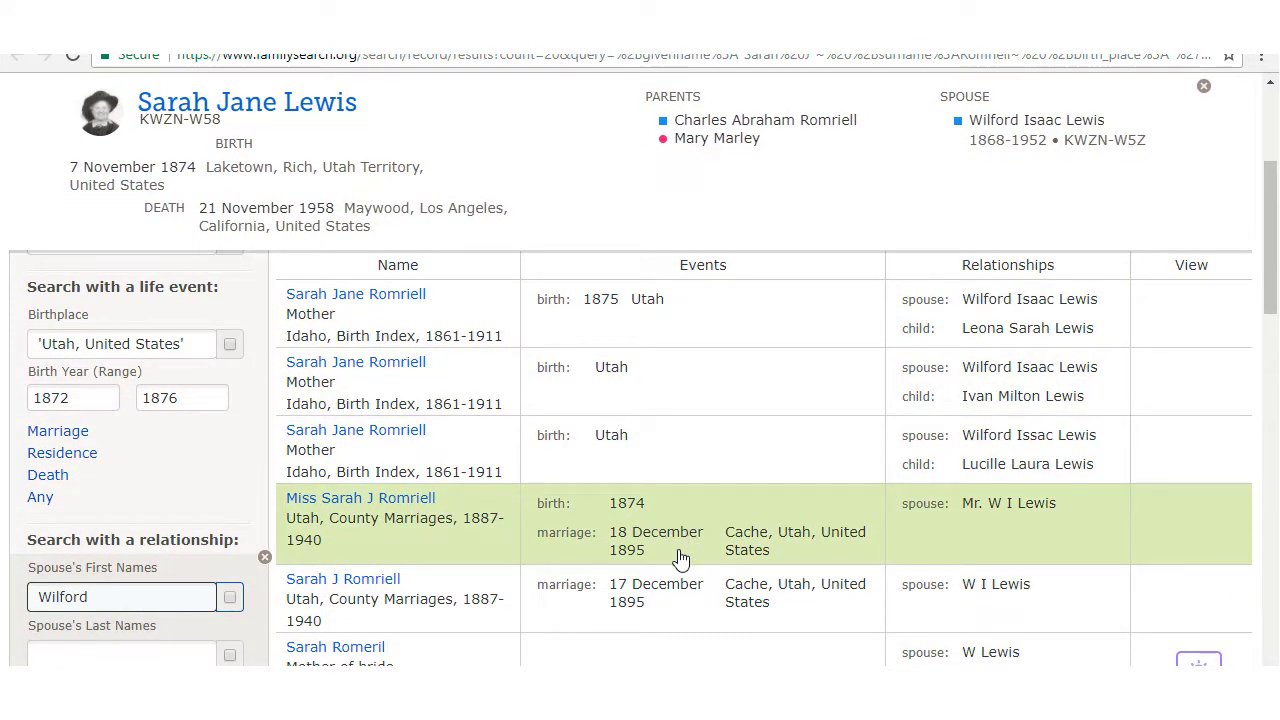
scroll(680, 555, down, 1)
click(145, 550)
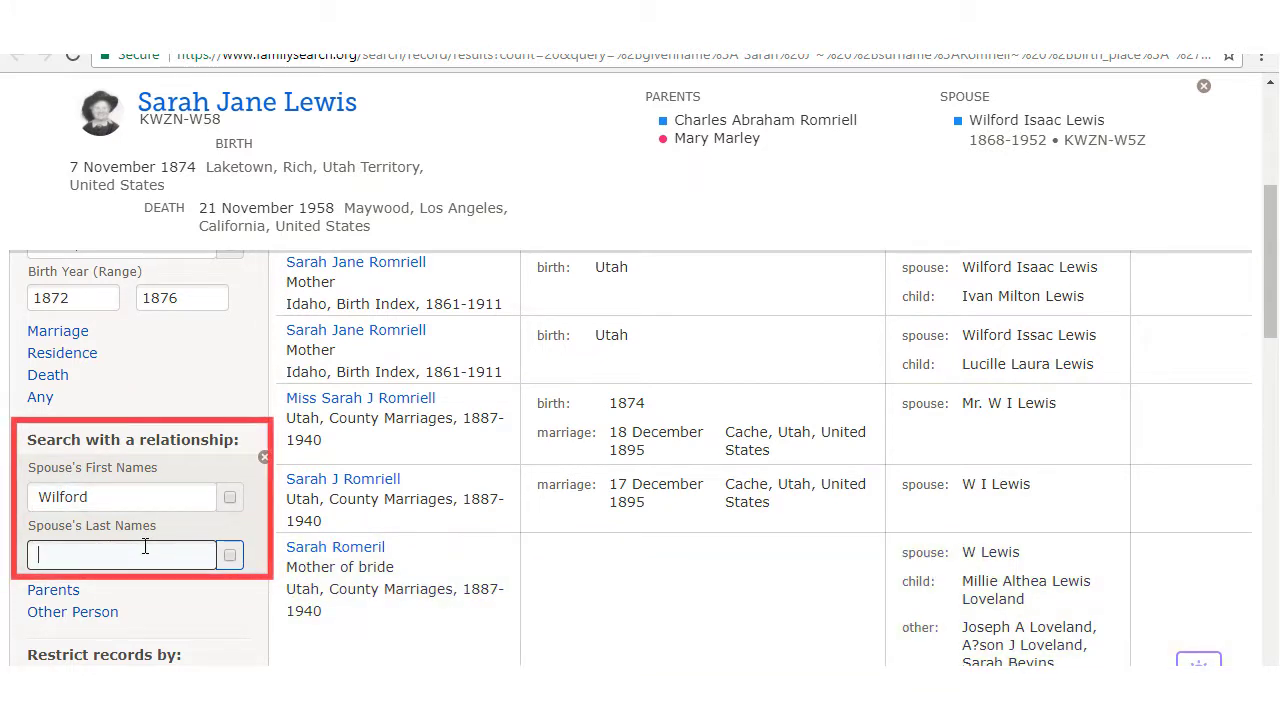
text(Lewis)
key(Return)
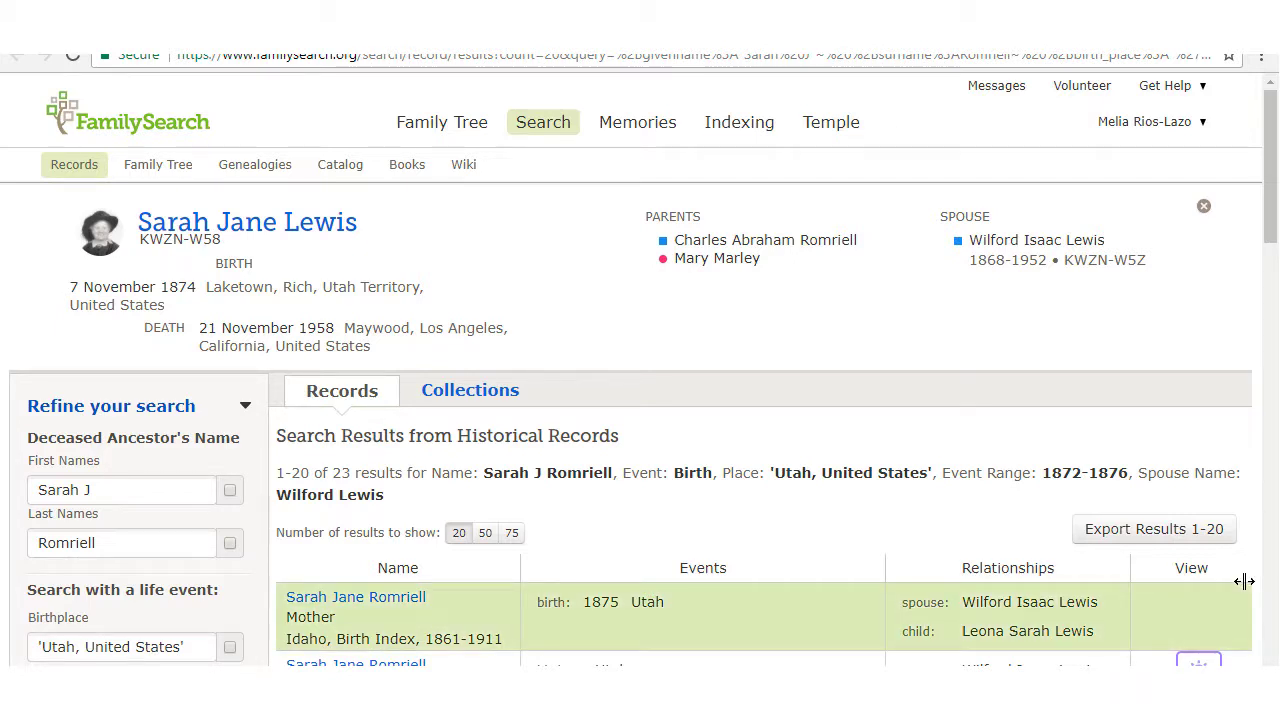
Step: Reverse the order of the ancestor's first and middle names, with the middle name spelled in full, and rerun the record search
scroll(1228, 577, down, 3)
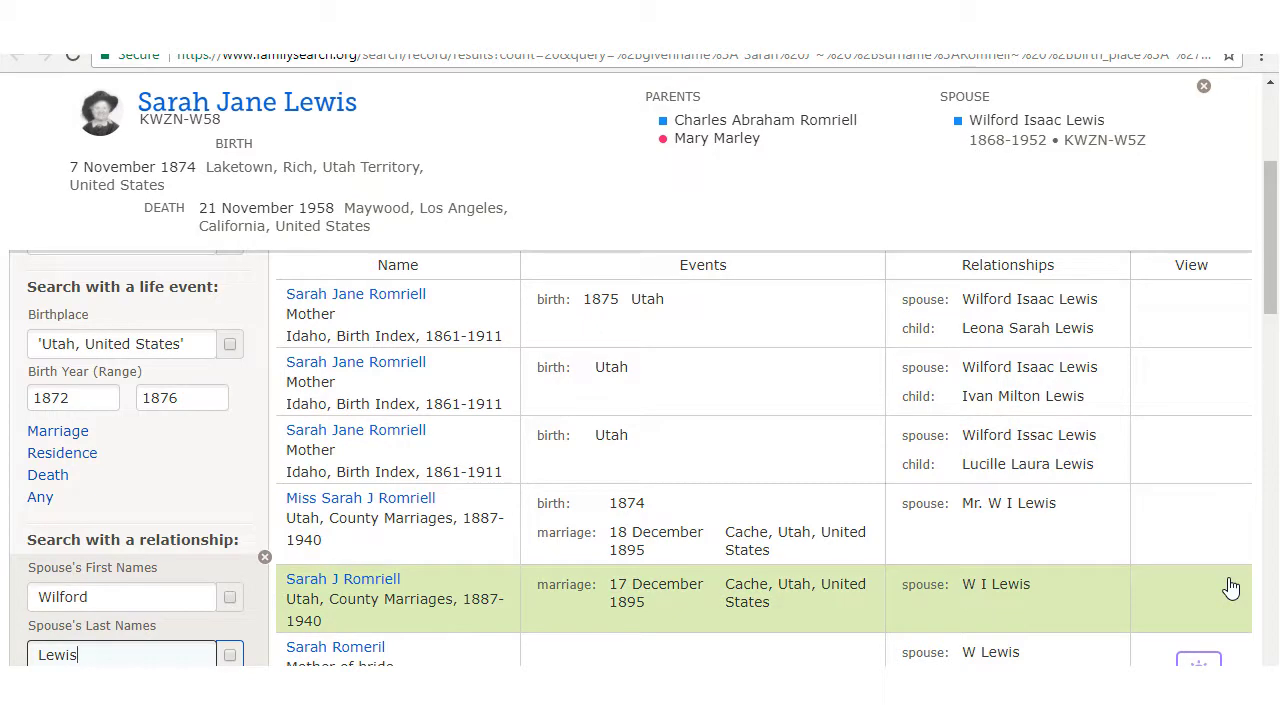
scroll(1231, 588, down, 1)
scroll(1231, 588, down, 1)
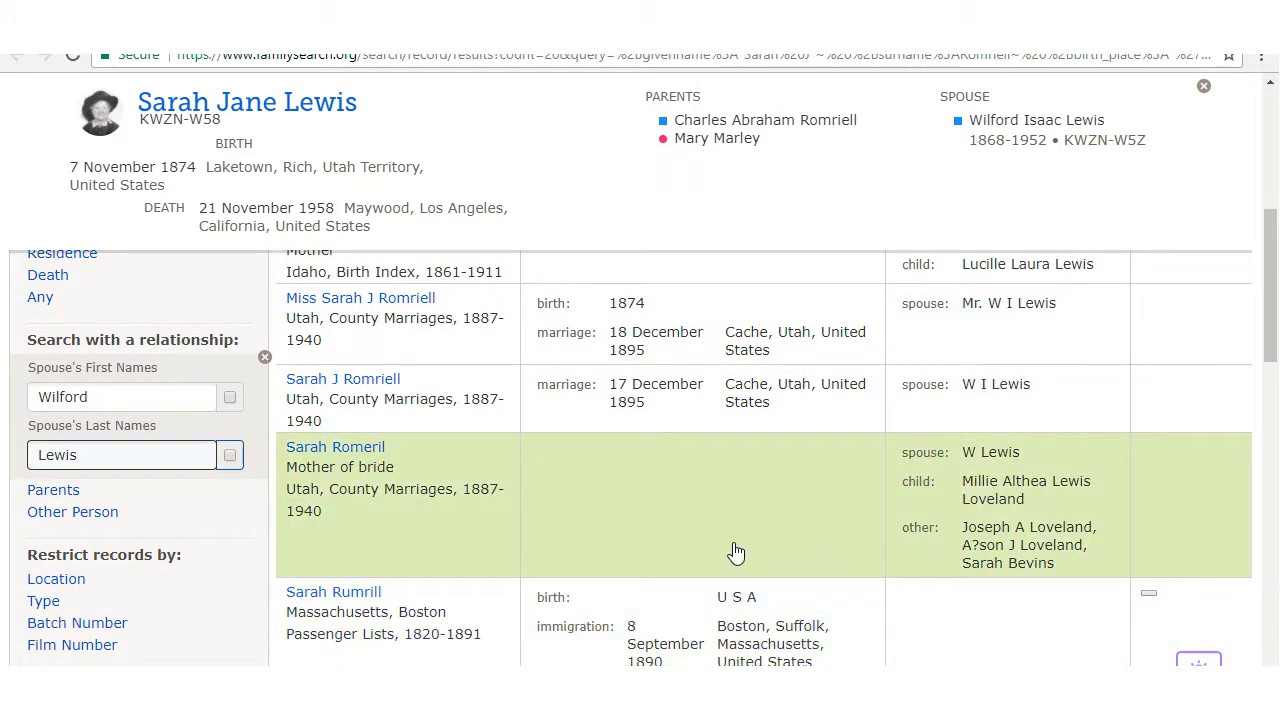
scroll(205, 547, up, 5)
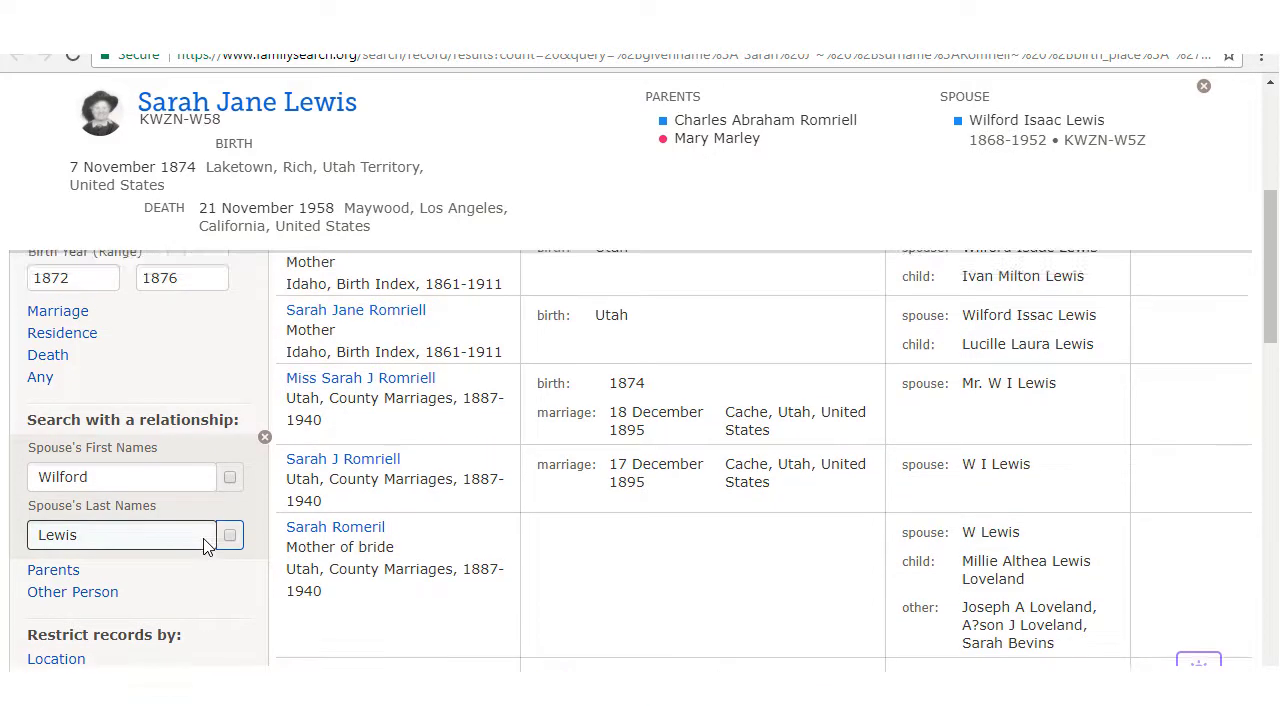
drag(86, 389, 46, 389)
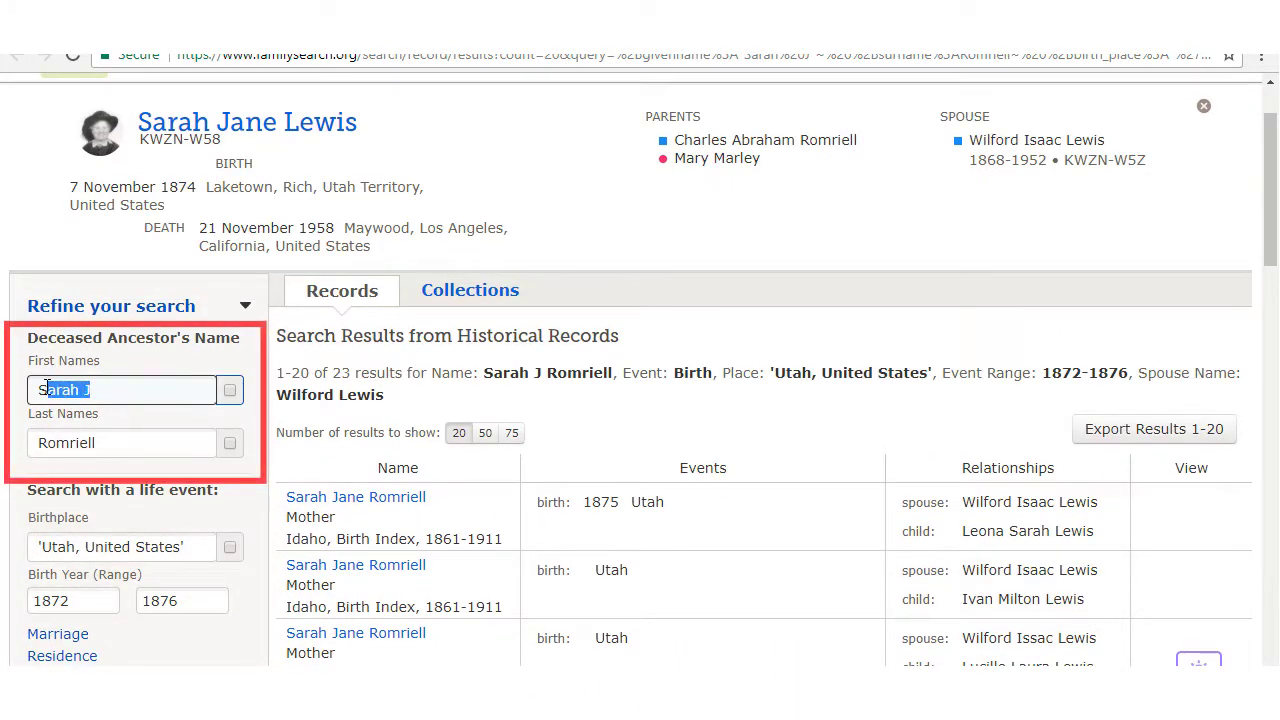
text(Jane)
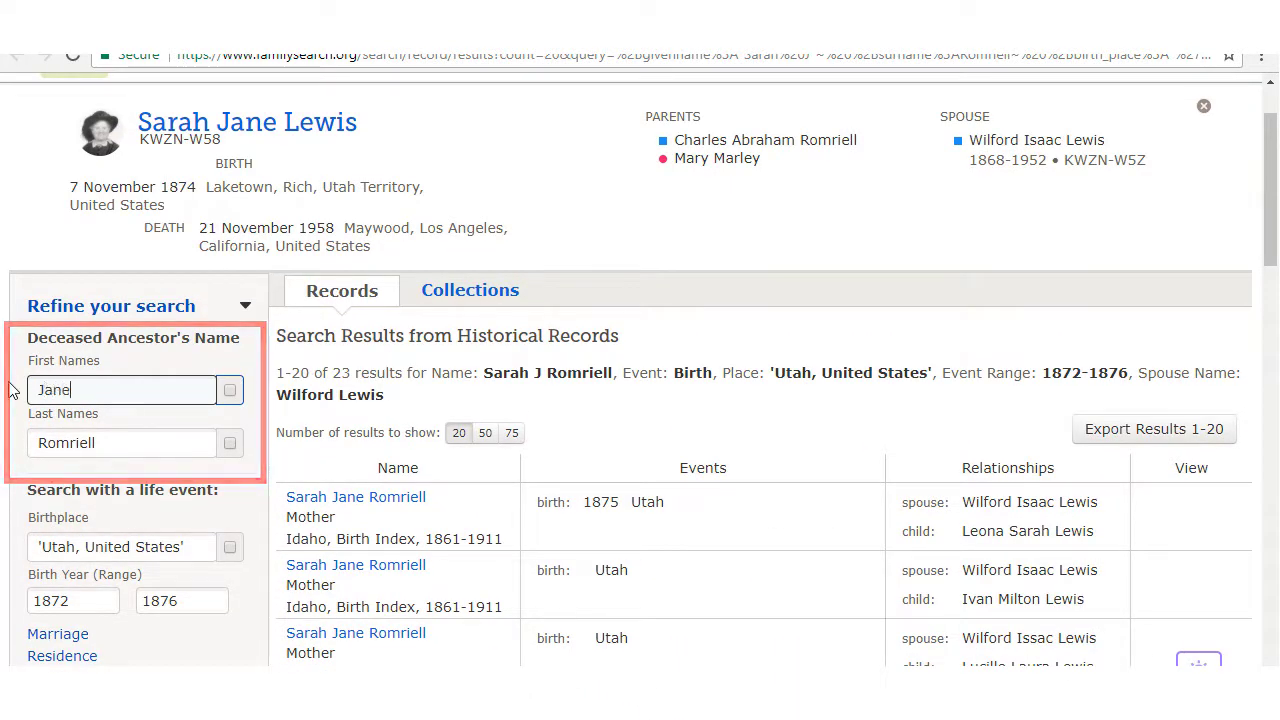
text( Sarah)
key(Return)
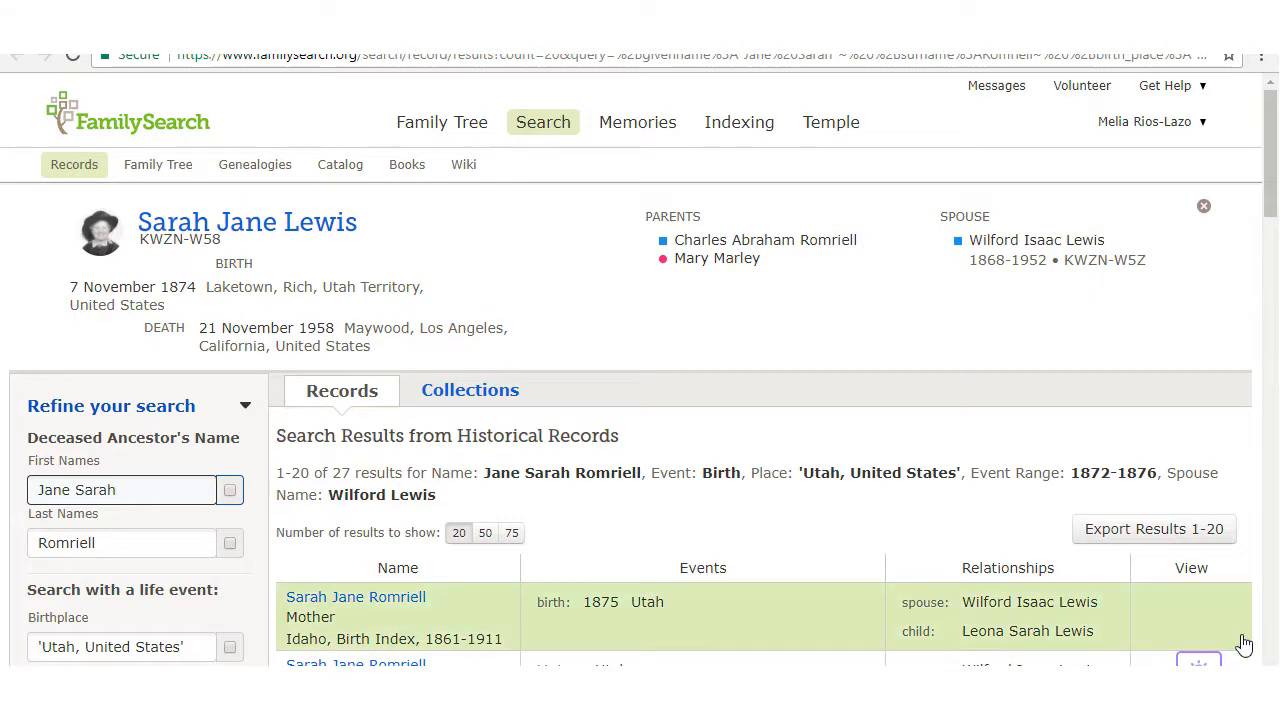
Step: Search records using only the ancestor's first name with her married last name, a Utah birth in 1872-1876 and California as death place
scroll(1244, 645, down, 1)
scroll(1244, 645, down, 1)
scroll(1244, 645, up, 1)
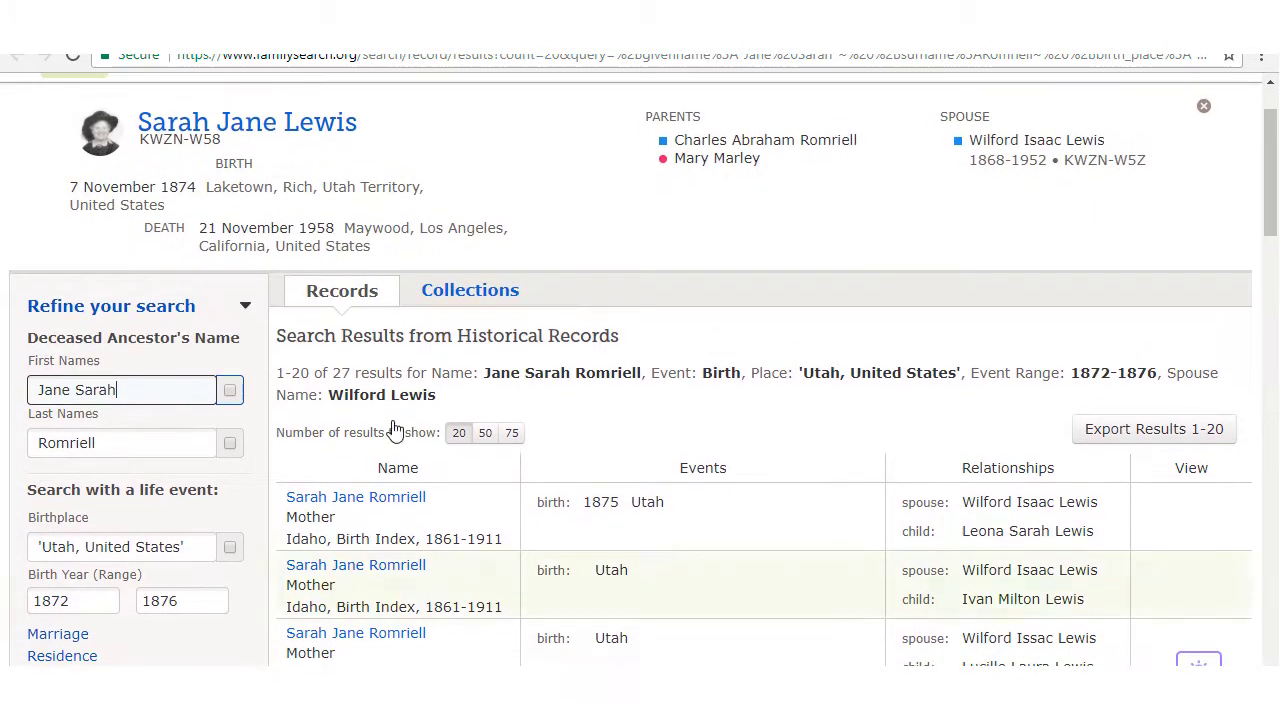
drag(137, 398, 4, 398)
text(S)
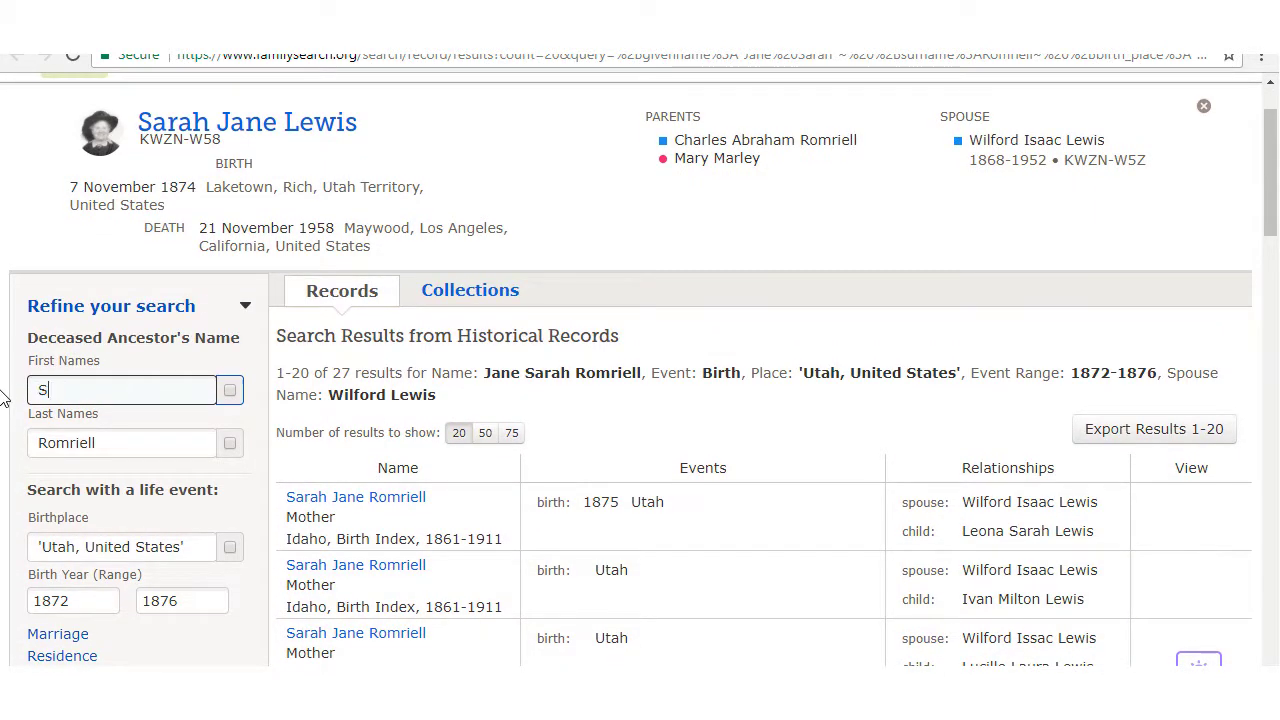
text(arah)
key(Return)
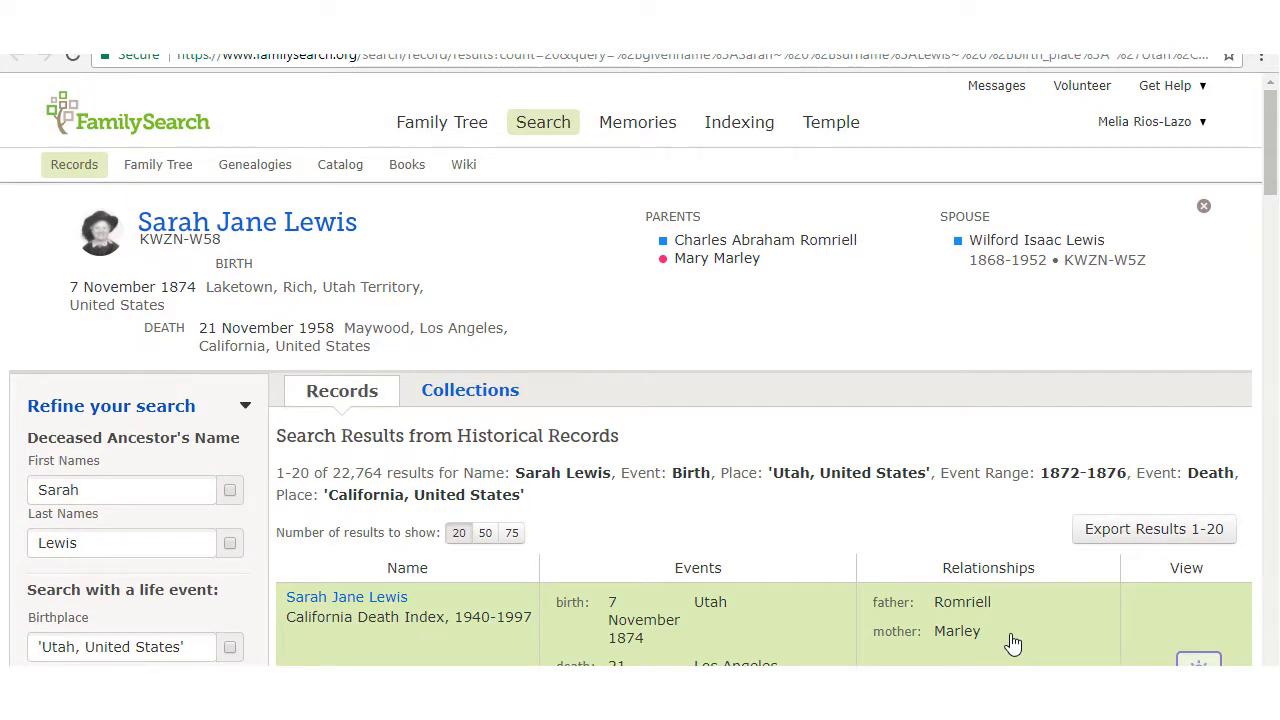
Step: Examine the married-name search results, including the Find A Grave Index entry, against the ancestor's known birth and death details
scroll(1012, 643, down, 1)
scroll(1012, 647, down, 1)
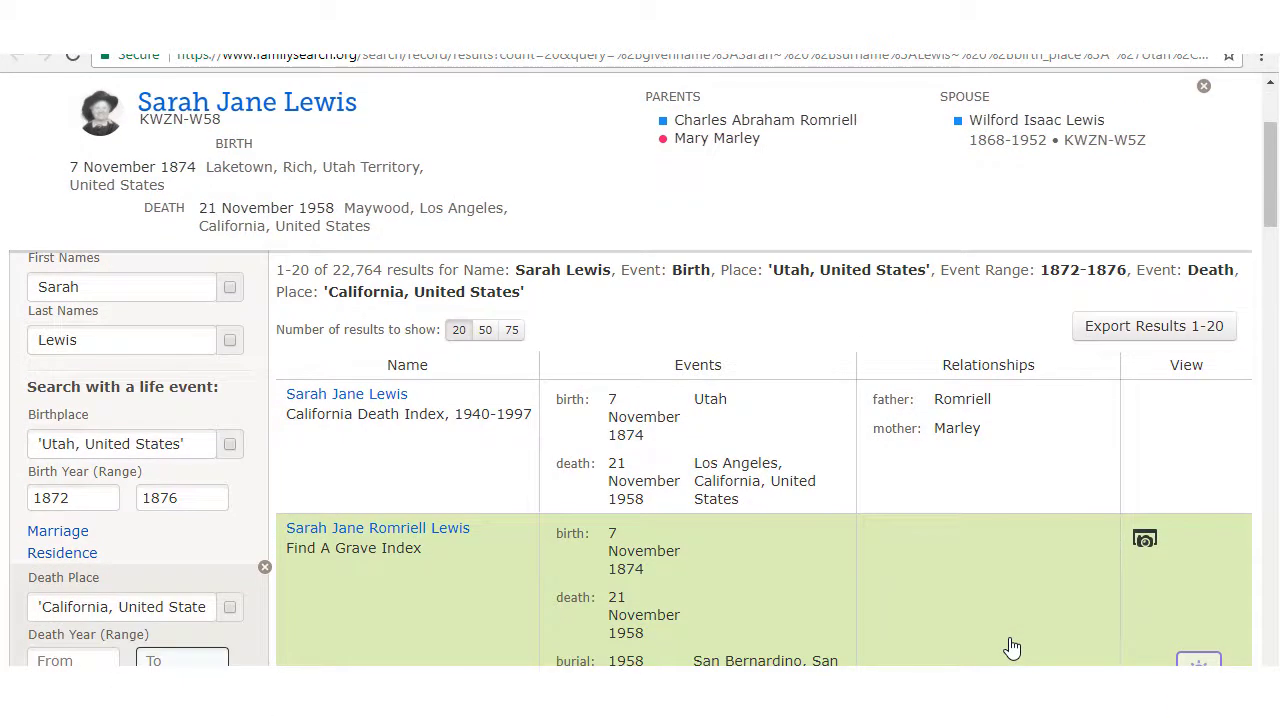
scroll(1012, 647, down, 1)
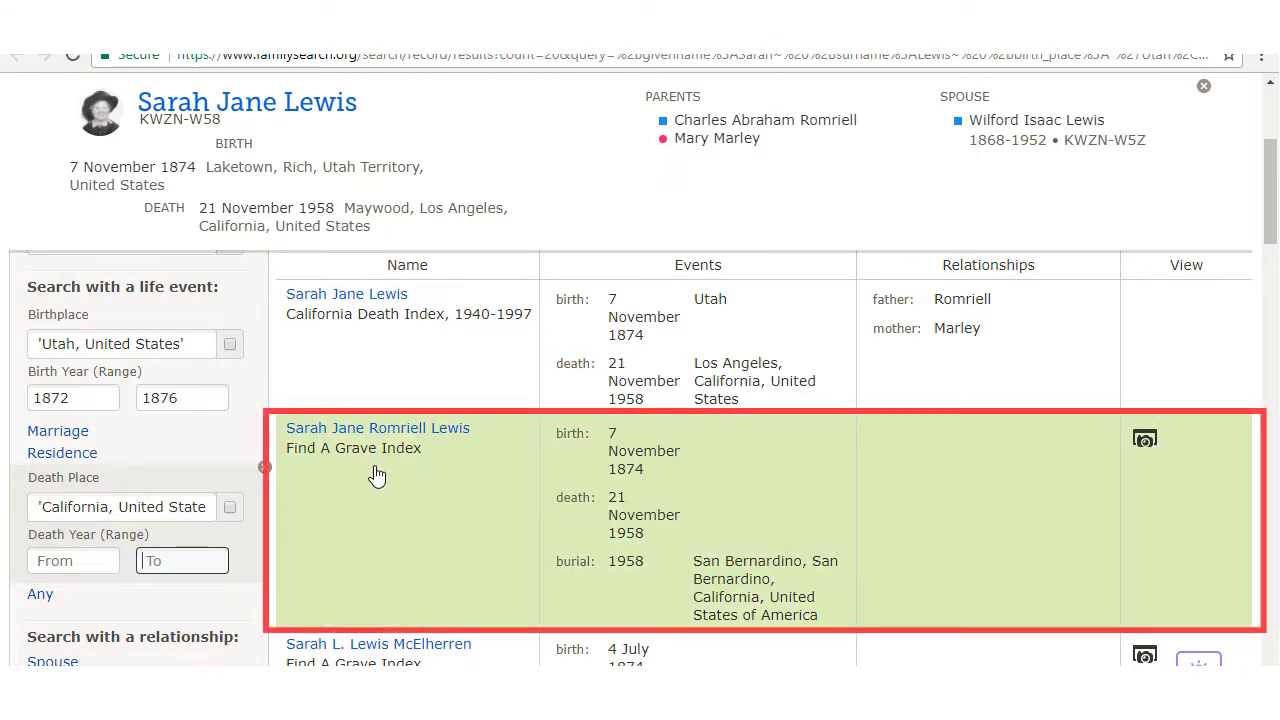
scroll(376, 476, down, 3)
scroll(378, 481, up, 2)
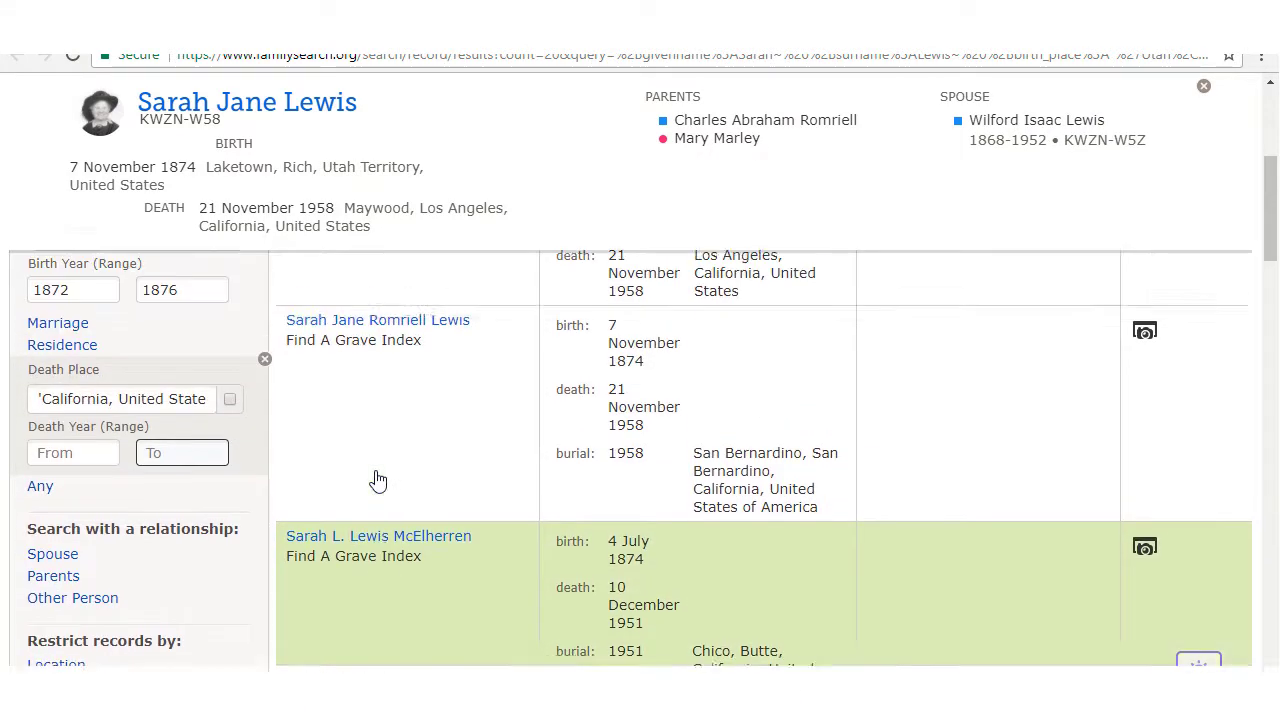
scroll(375, 480, up, 5)
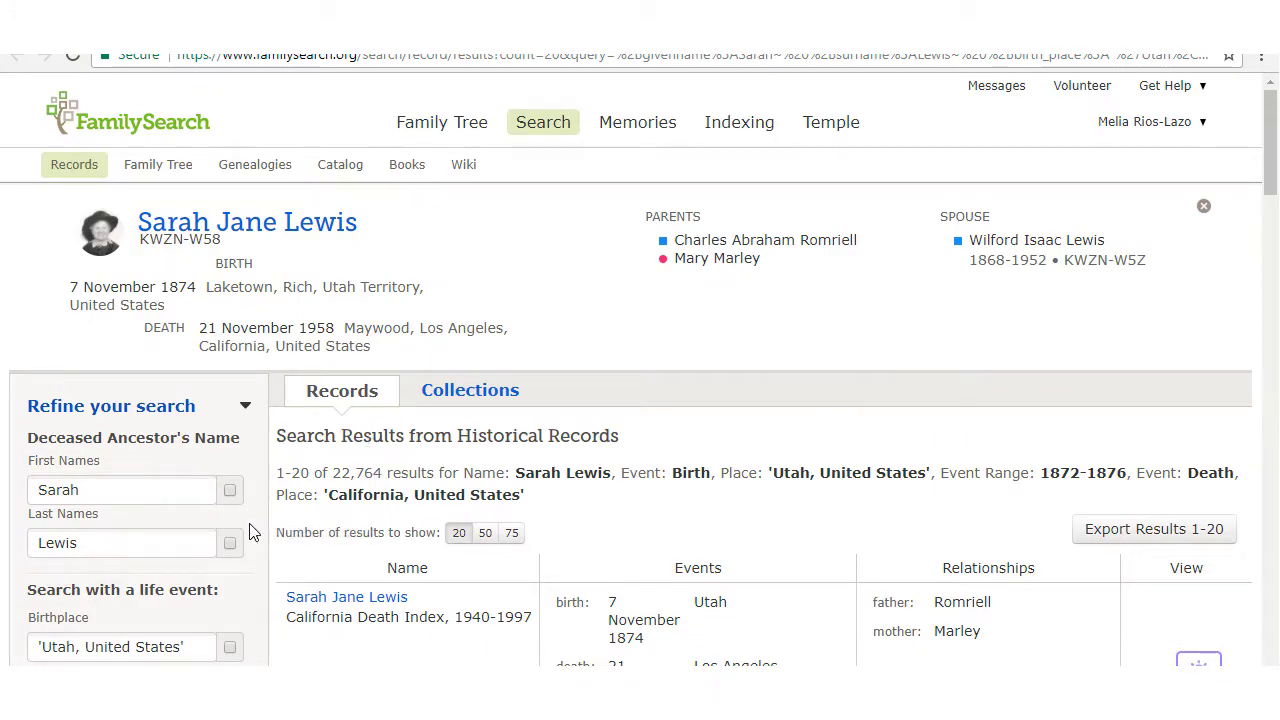
scroll(180, 477, down, 2)
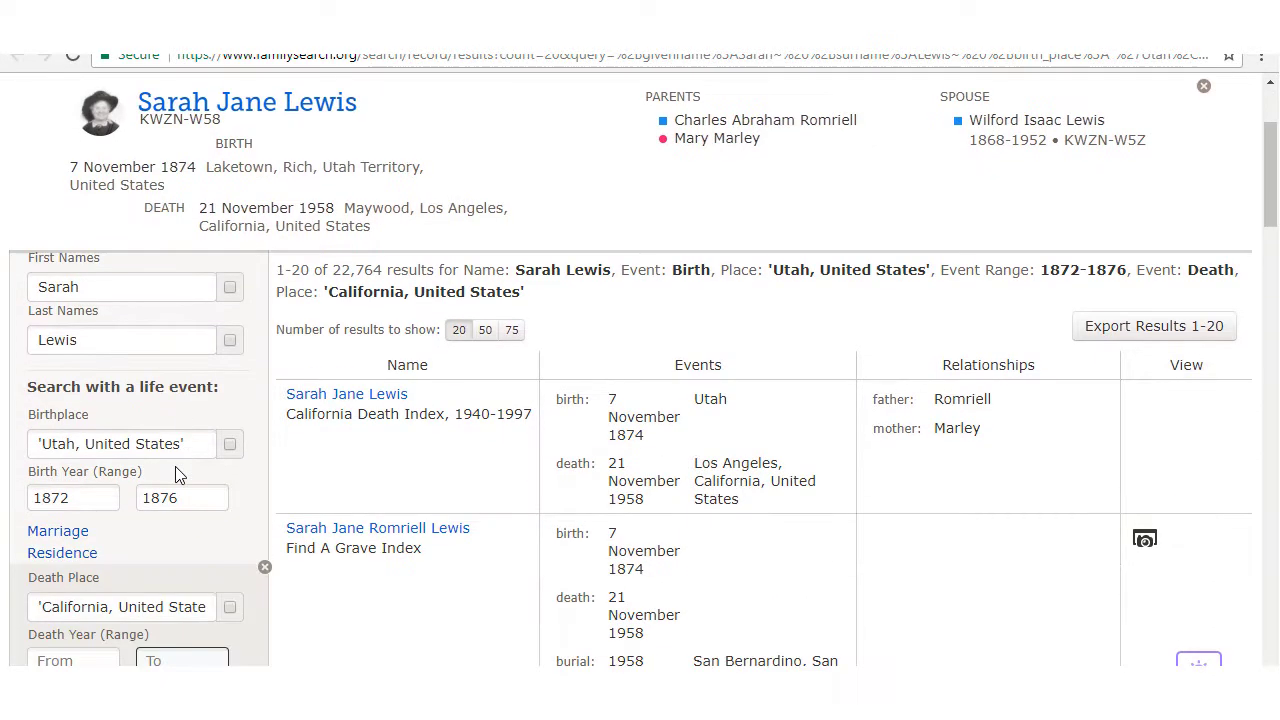
scroll(175, 466, up, 2)
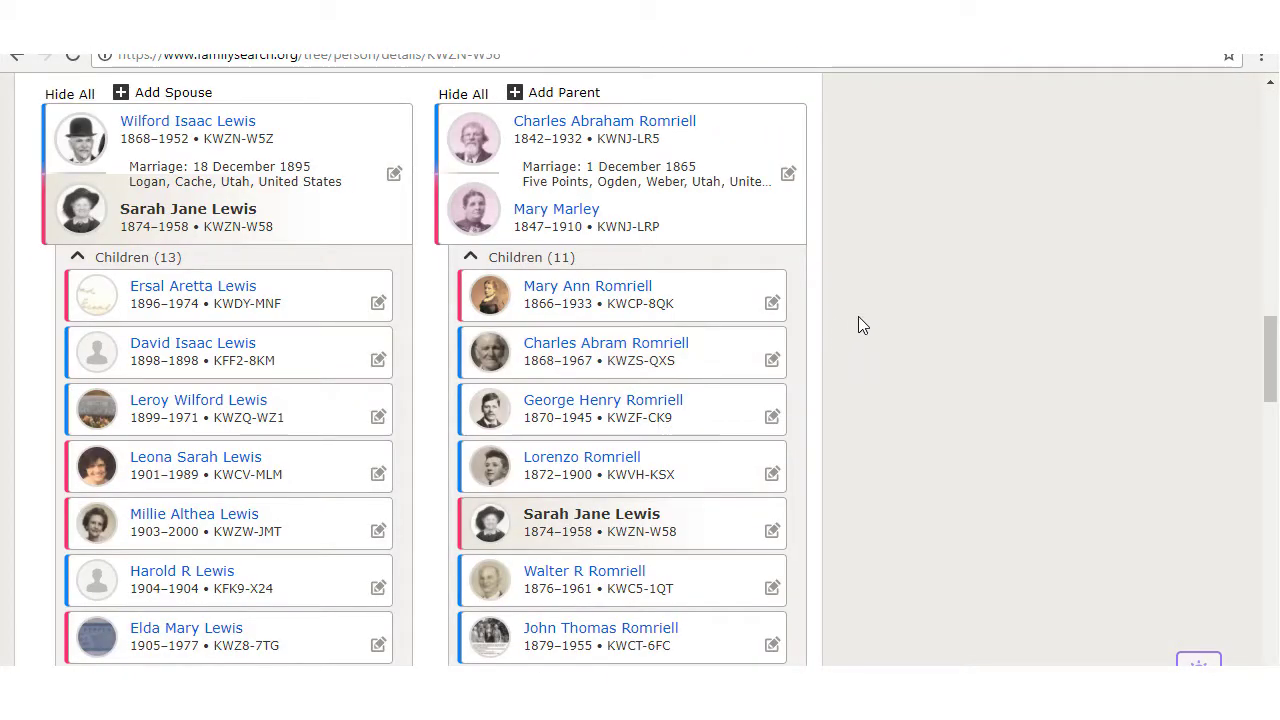
Step: Collapse Vital Information on the ancestor's family tree page and open the person page of her brother born in 1879
scroll(885, 308, up, 15)
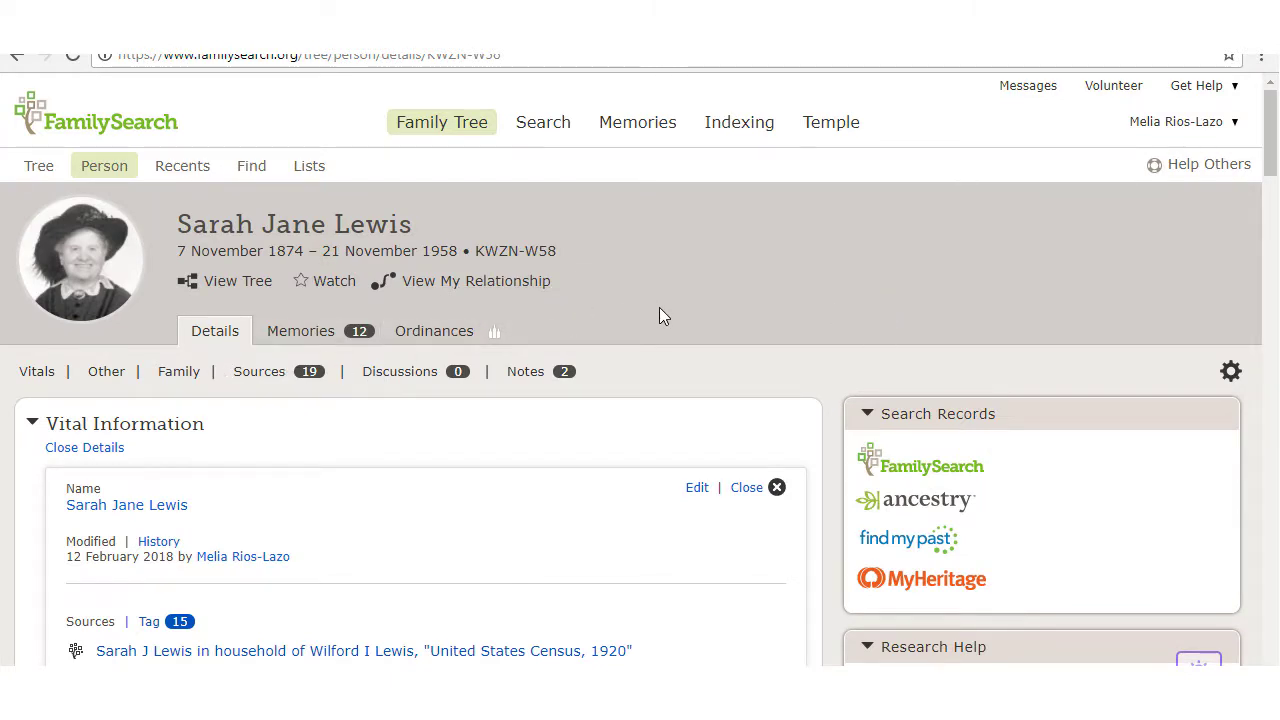
click(31, 424)
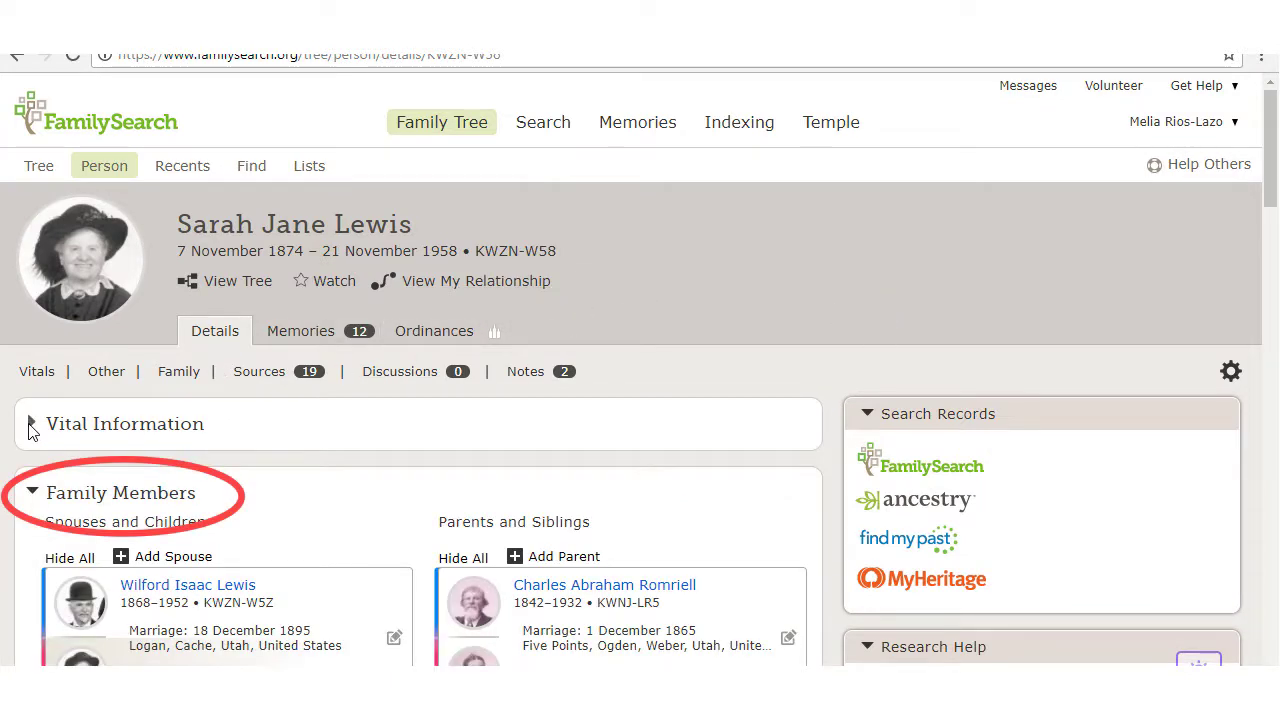
scroll(213, 480, down, 6)
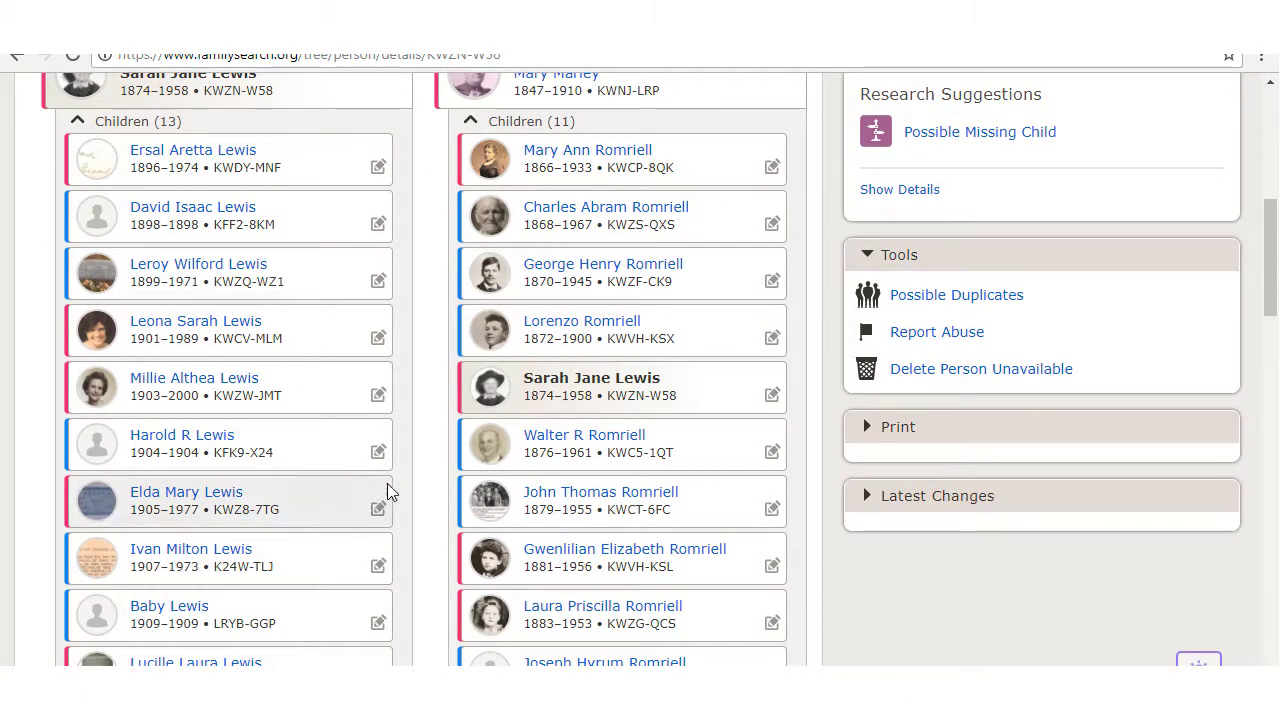
click(598, 503)
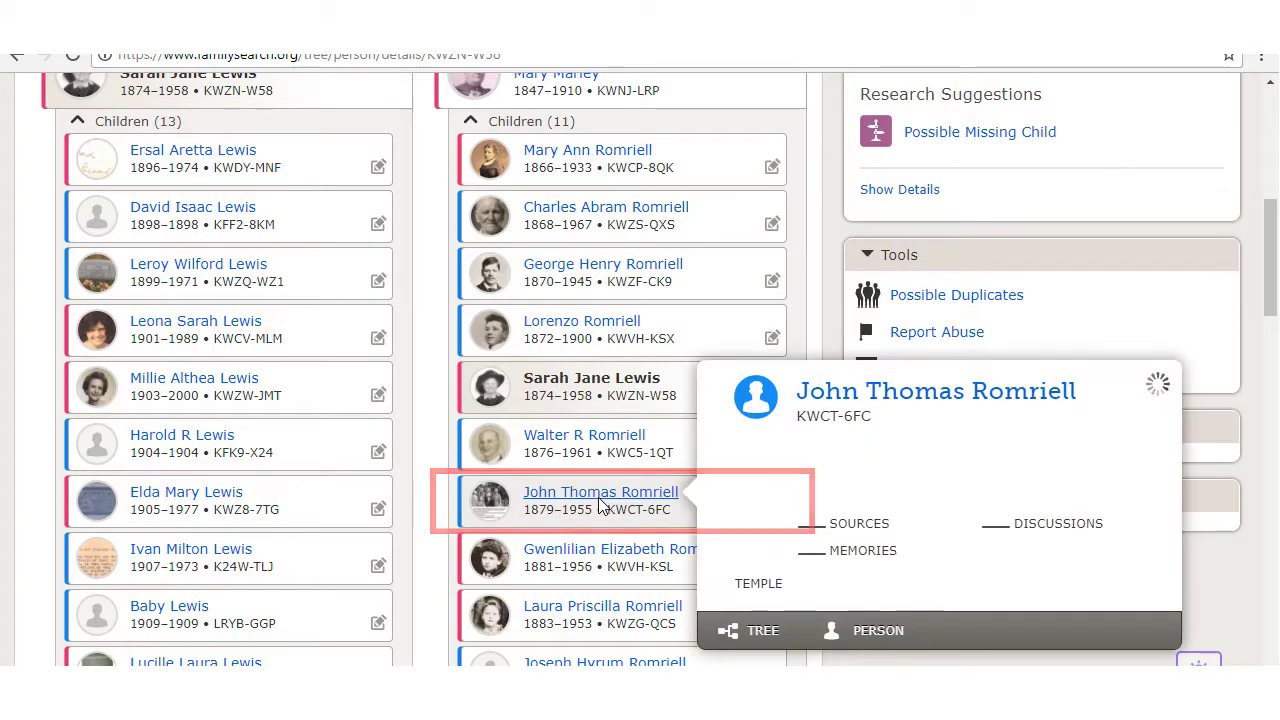
click(862, 632)
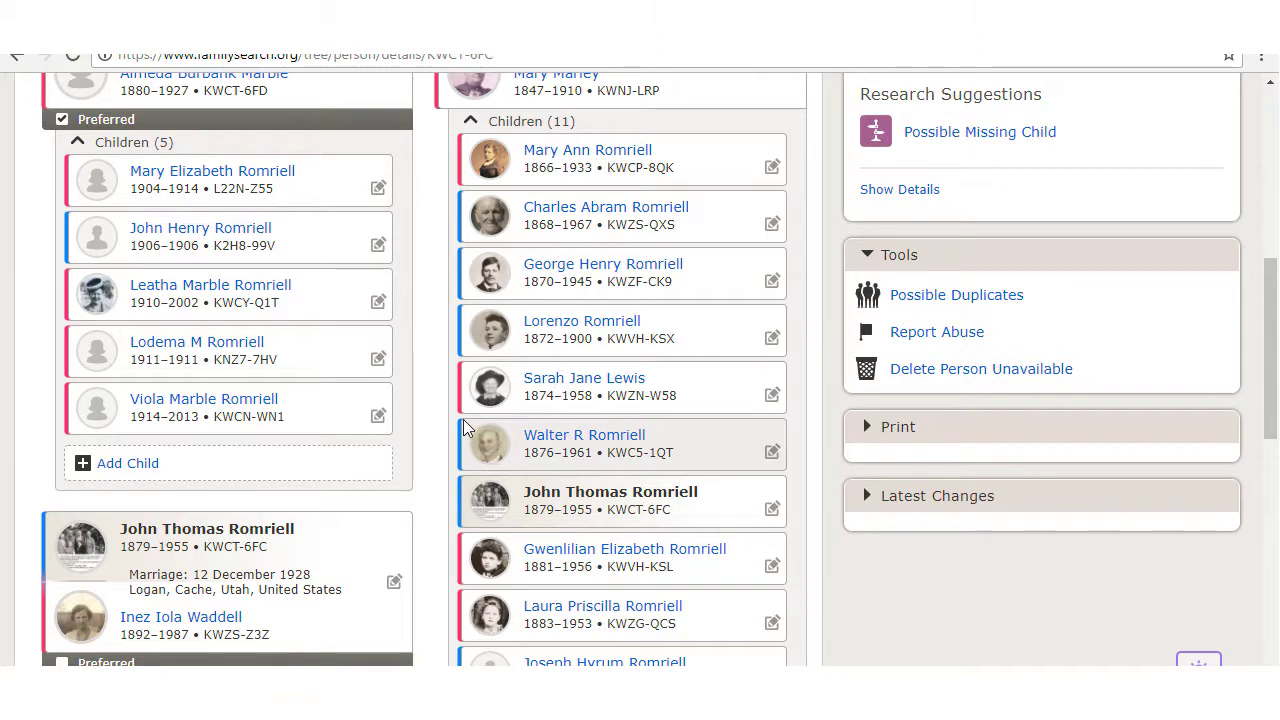
Step: Run a FamilySearch historical records search for the brother from his person page
scroll(463, 419, up, 4)
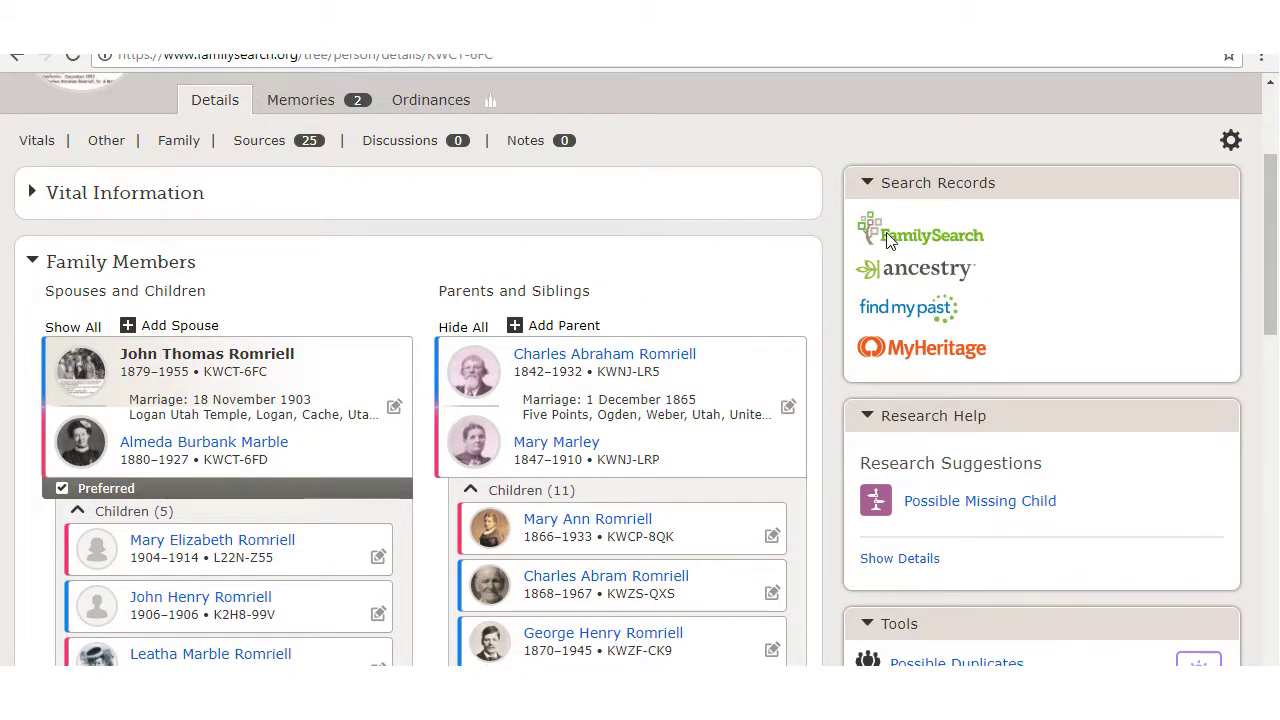
scroll(908, 242, up, 1)
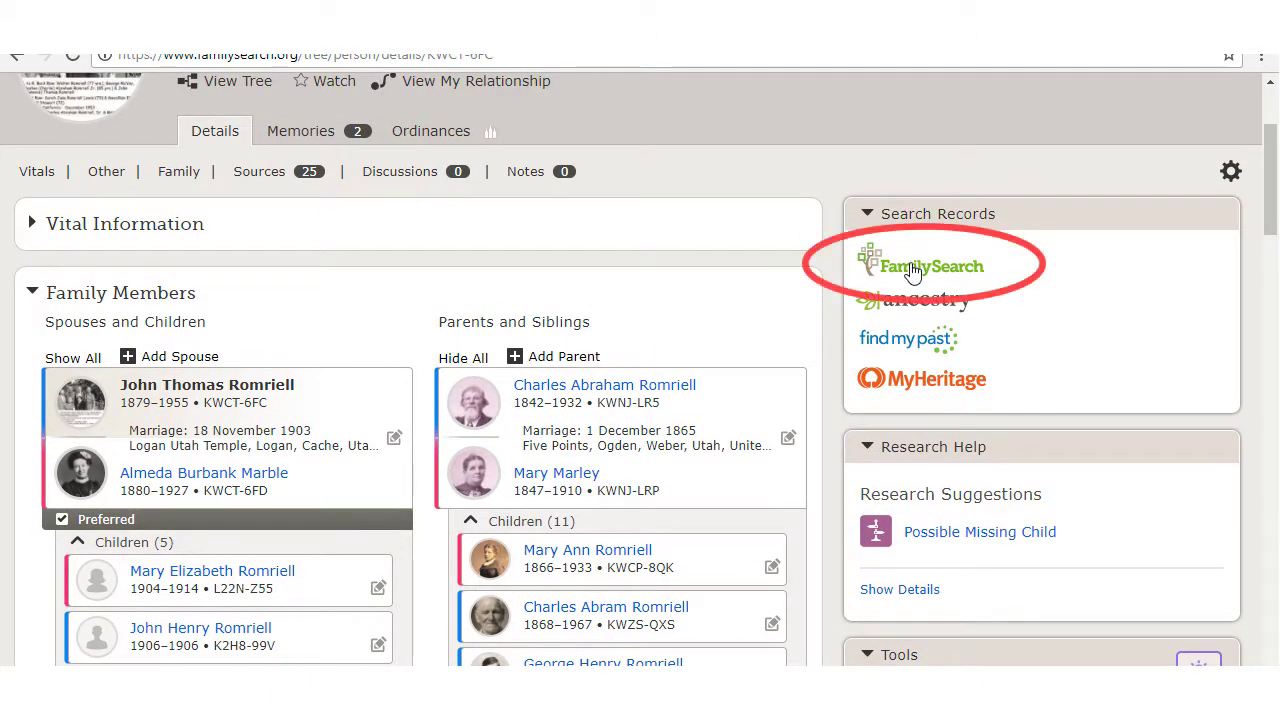
click(912, 275)
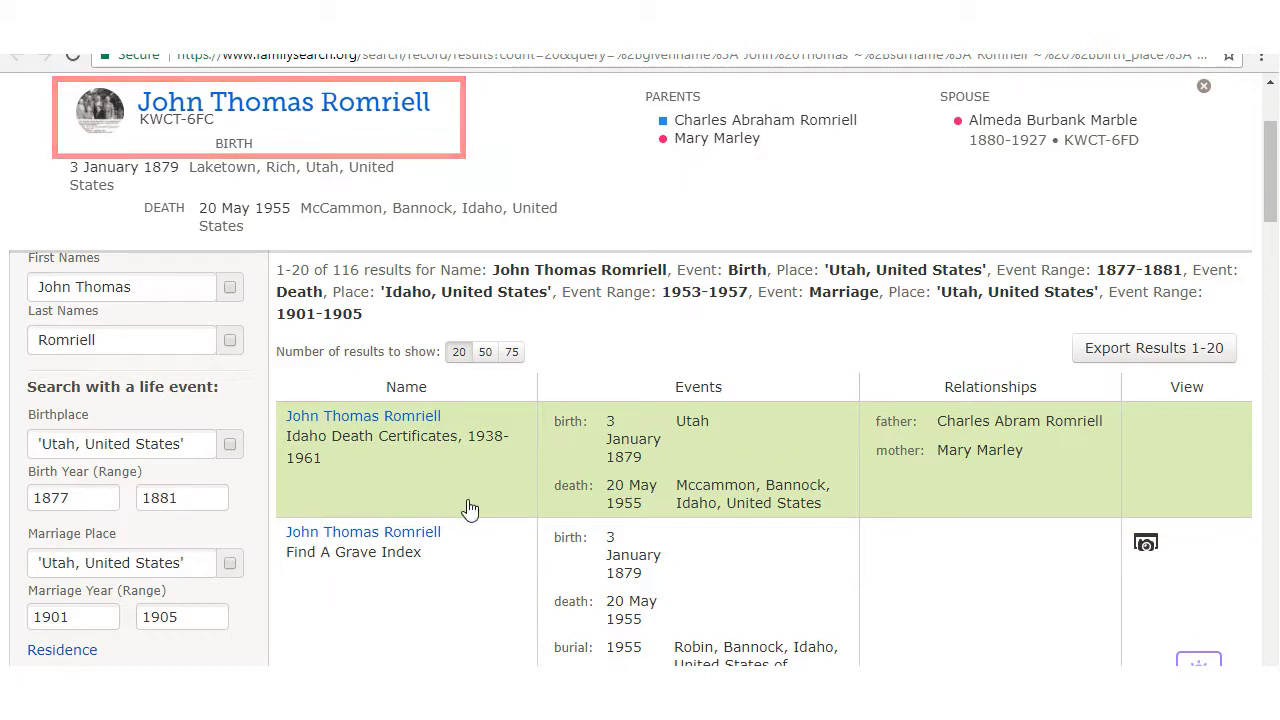
Step: Open the brother's record from United States, GenealogyBank Obituaries and examine the indexed details, obituary text and attached person
scroll(470, 509, down, 2)
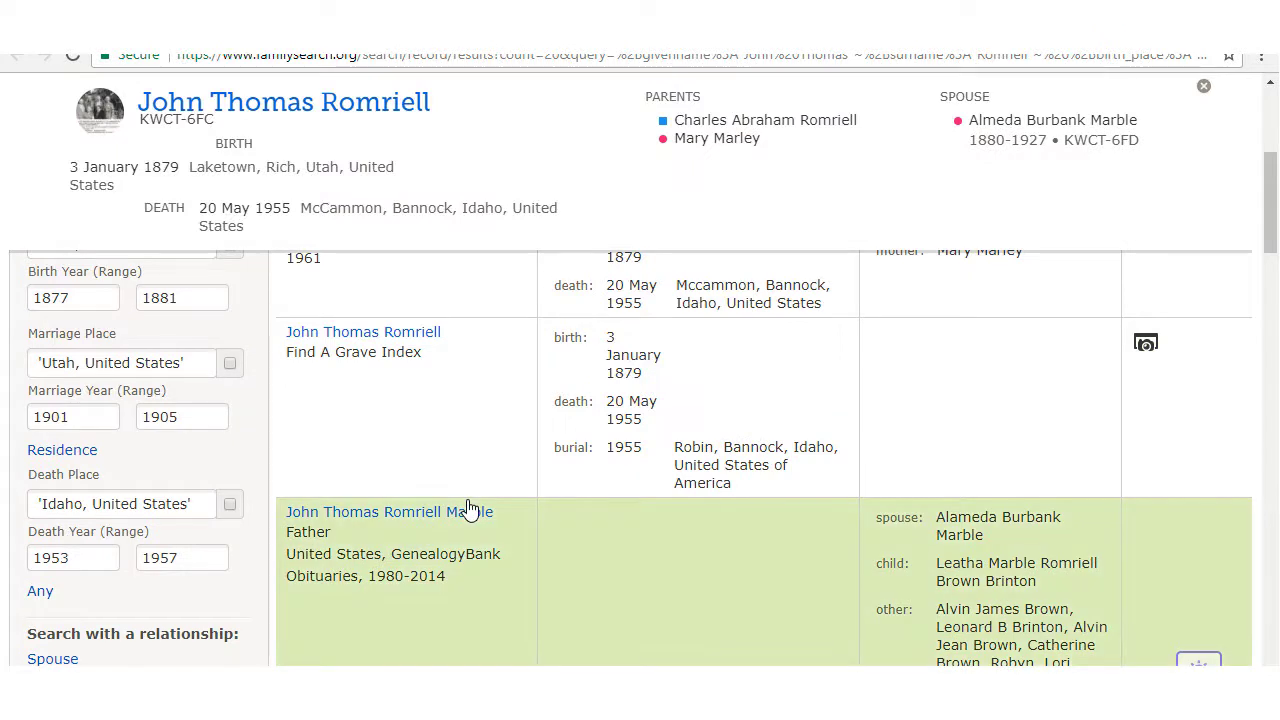
scroll(470, 509, down, 1)
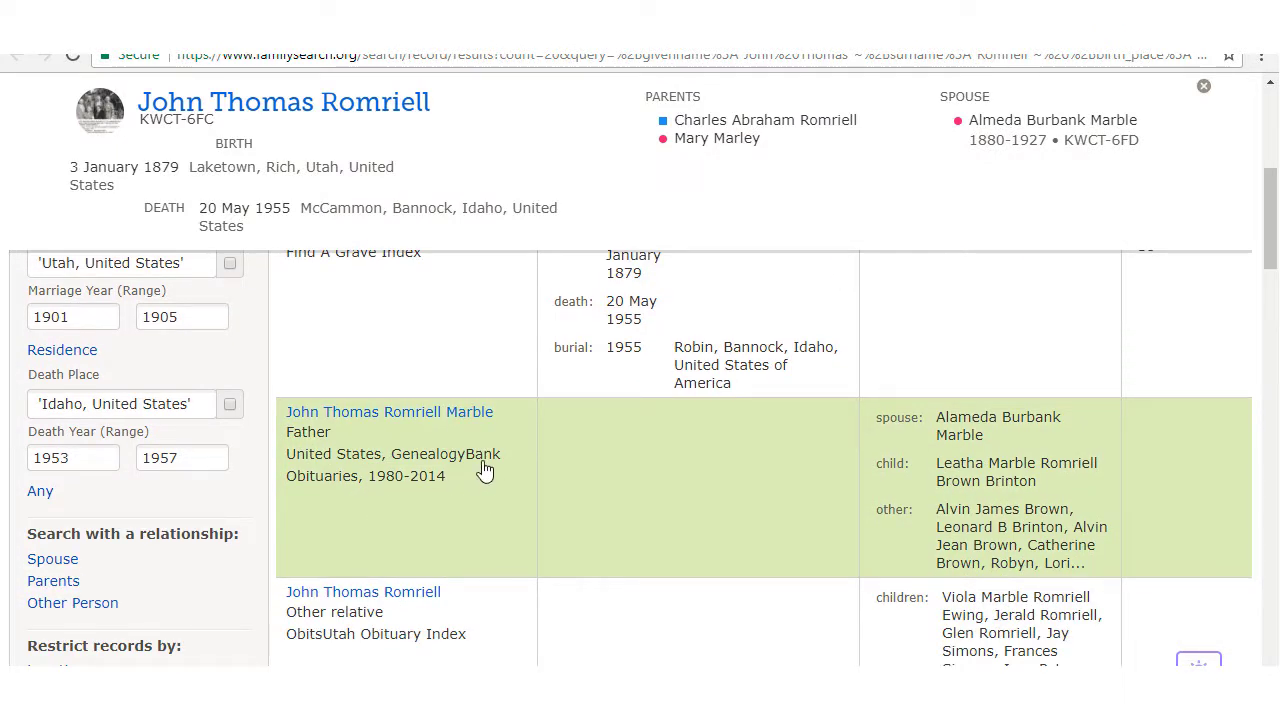
click(445, 414)
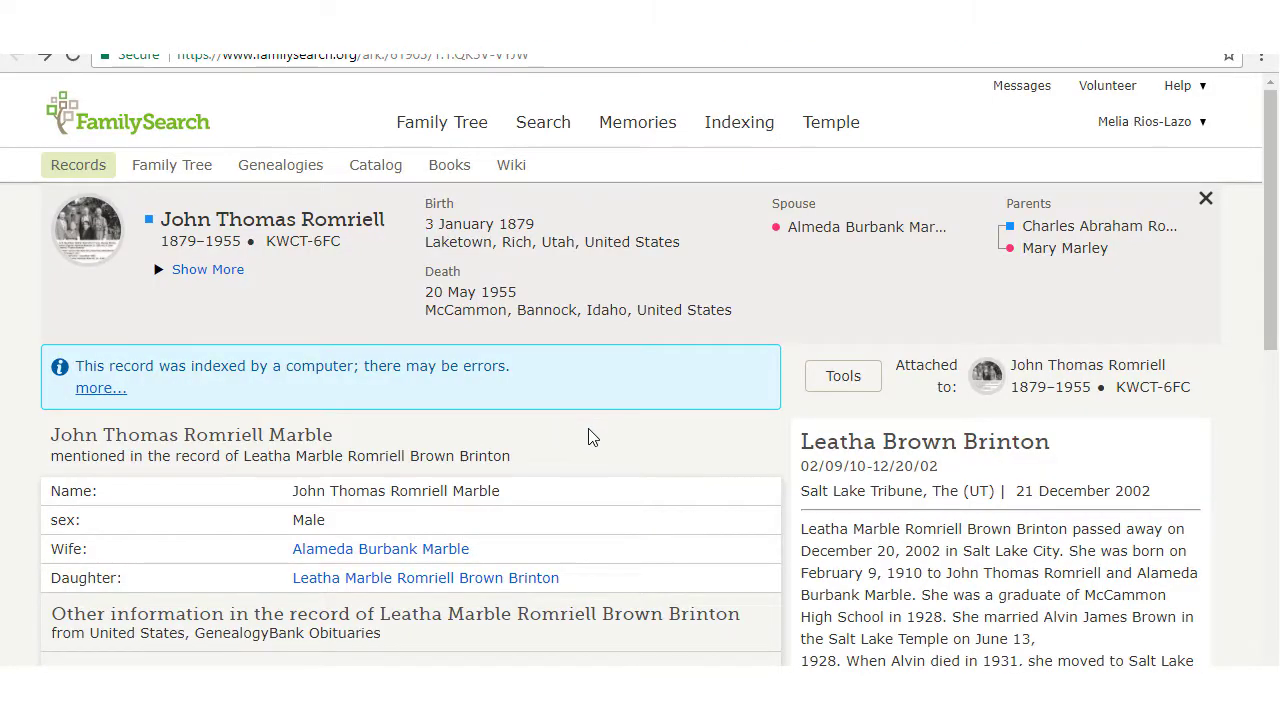
scroll(535, 422, down, 2)
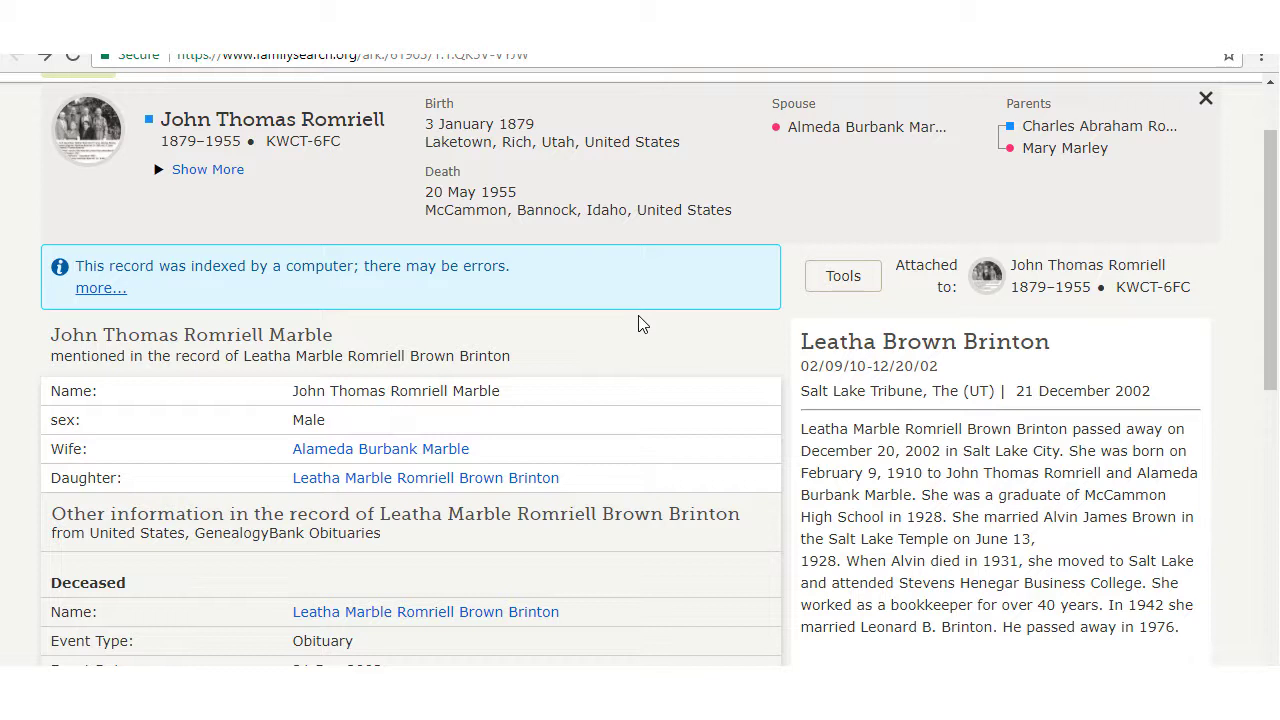
scroll(643, 324, down, 2)
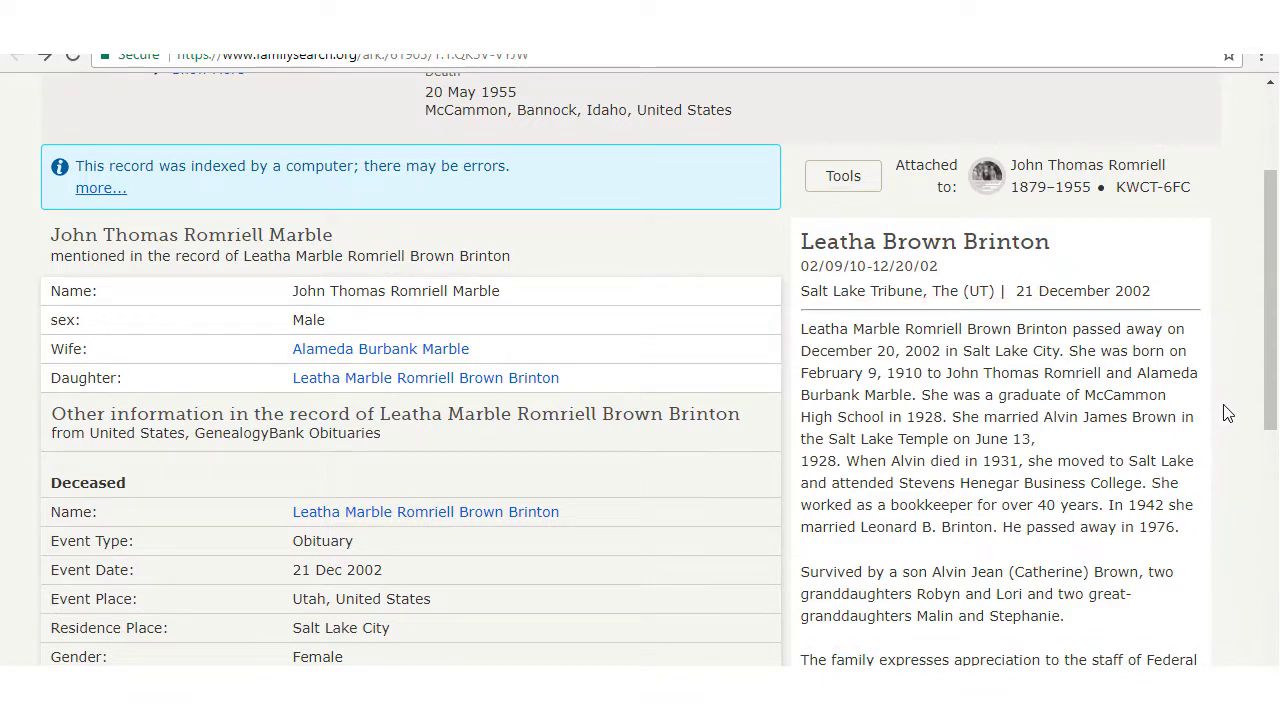
scroll(1228, 414, down, 2)
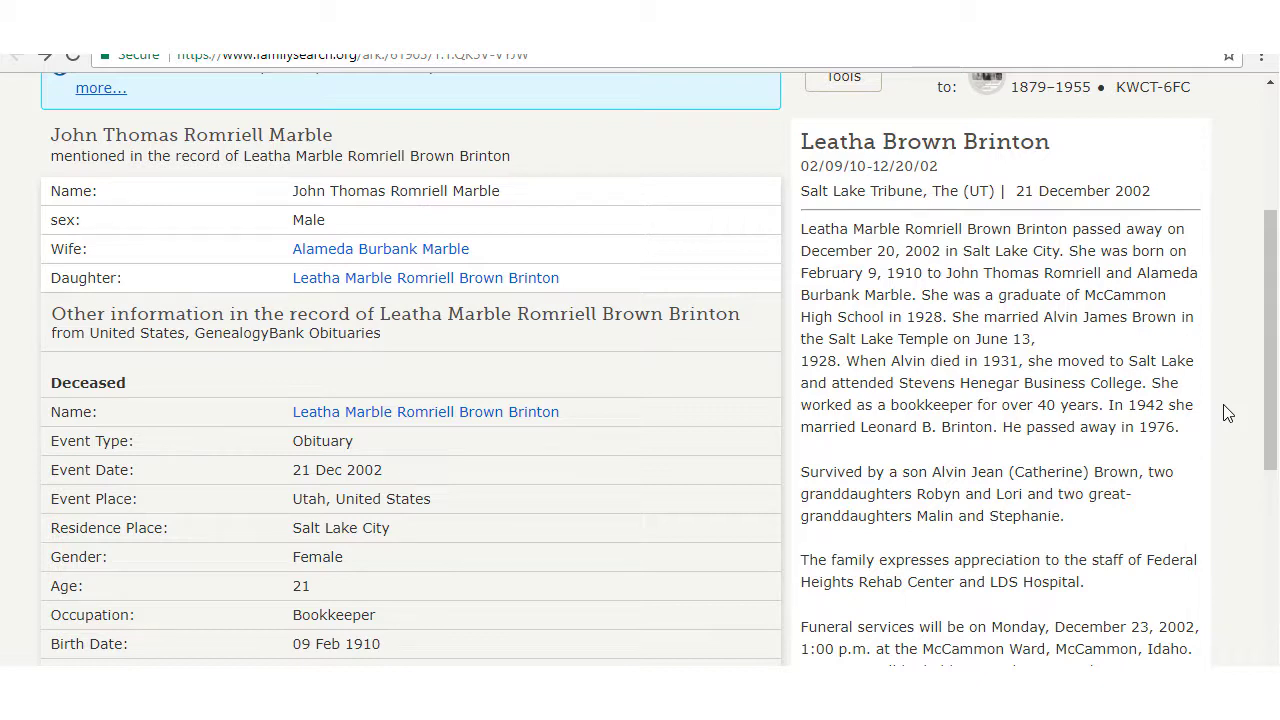
scroll(1228, 410, up, 2)
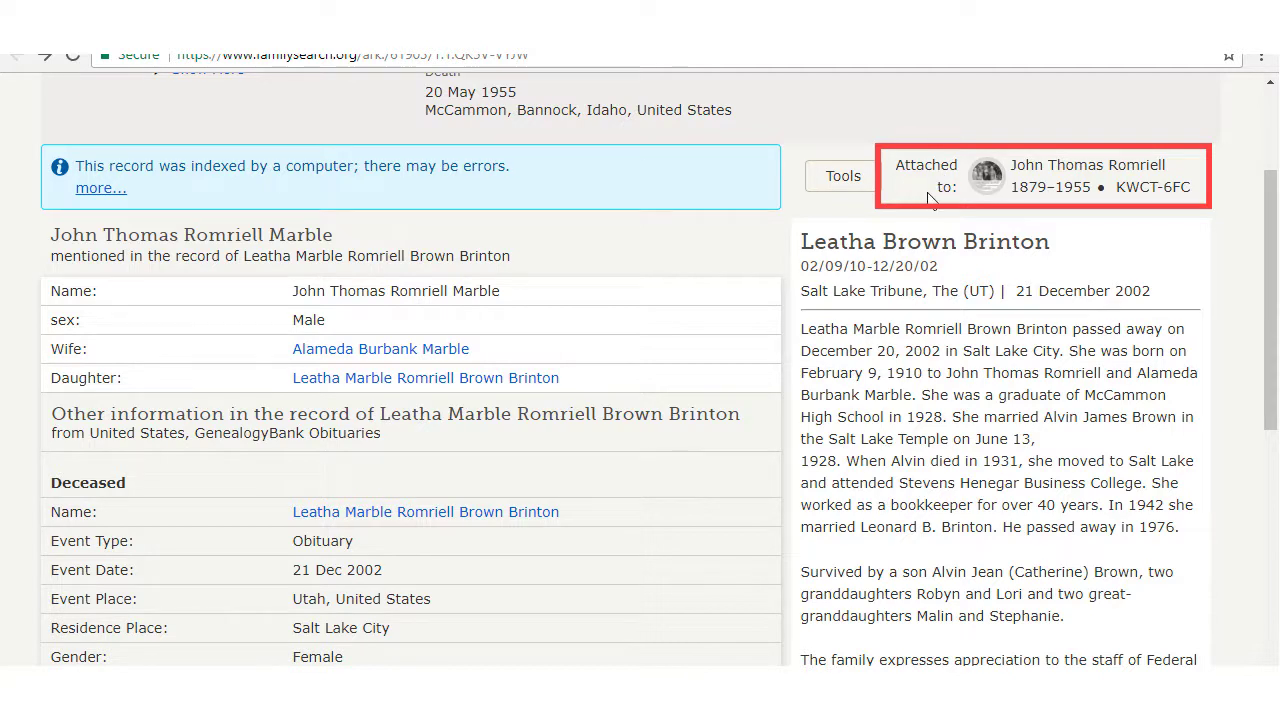
scroll(980, 260, up, 4)
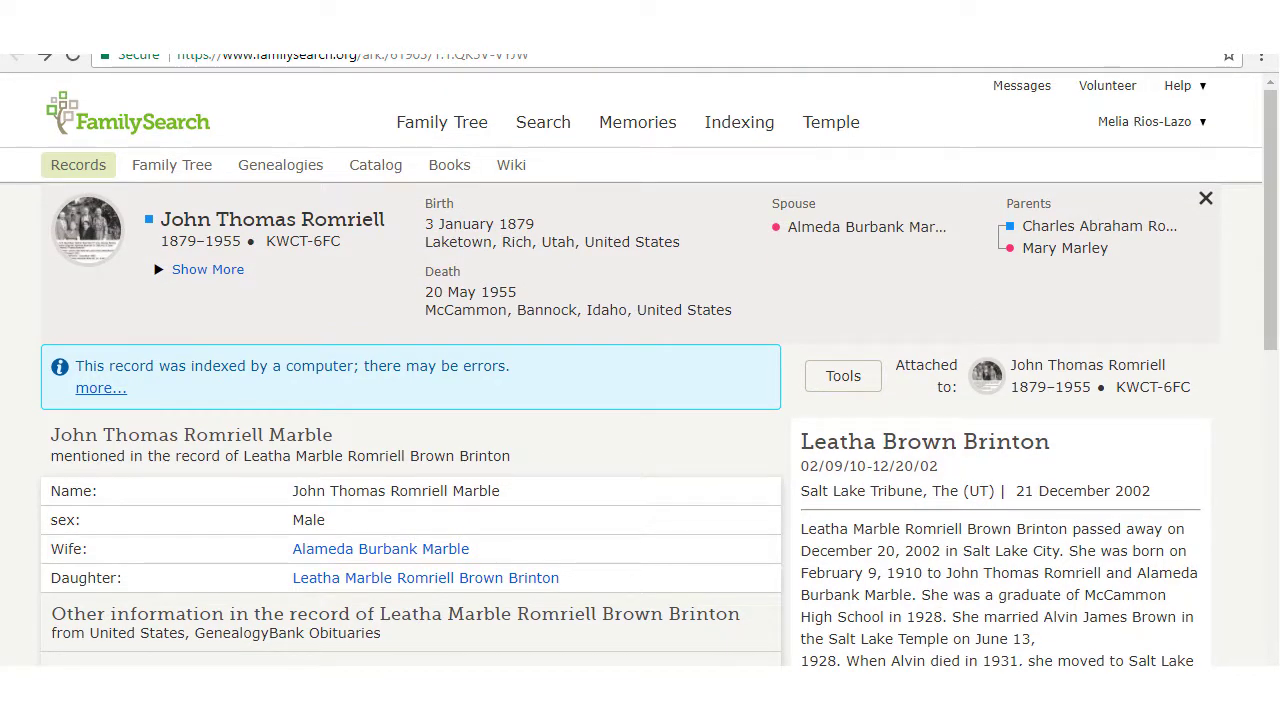
Step: Return to the brother's person page, rerun his FamilySearch record search and examine the World War II draft registration entry
click(150, 36)
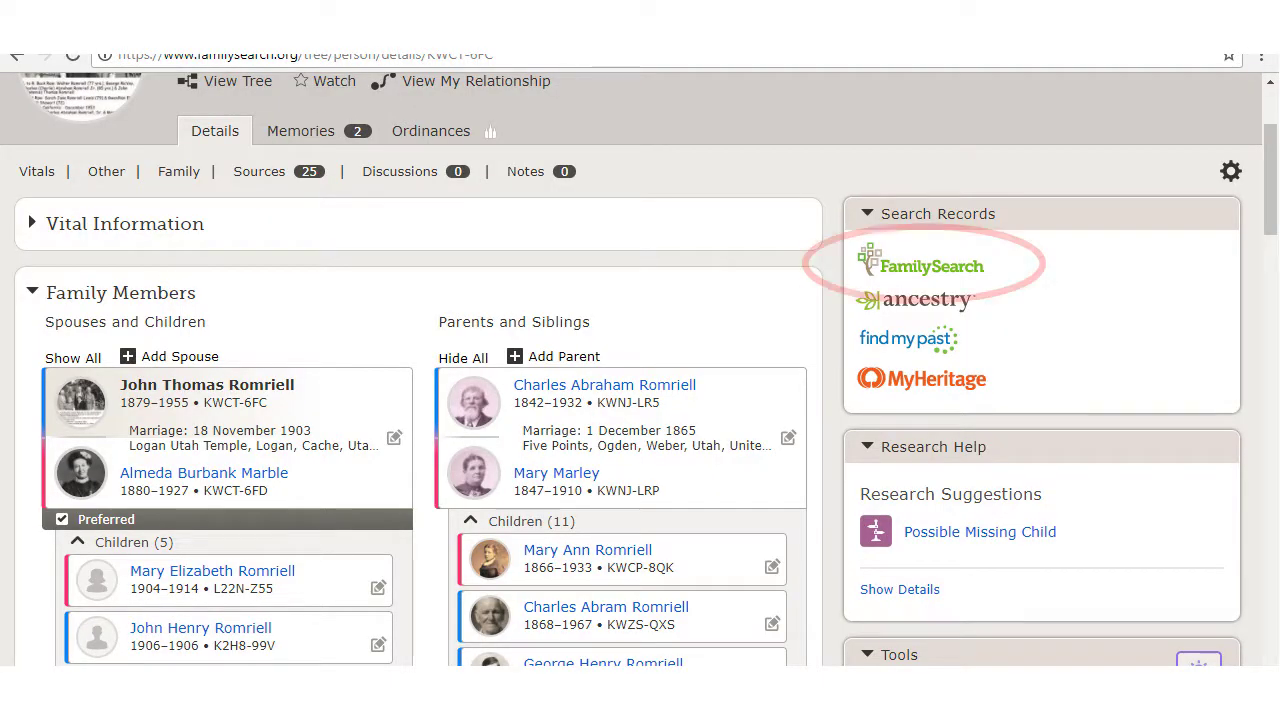
click(905, 265)
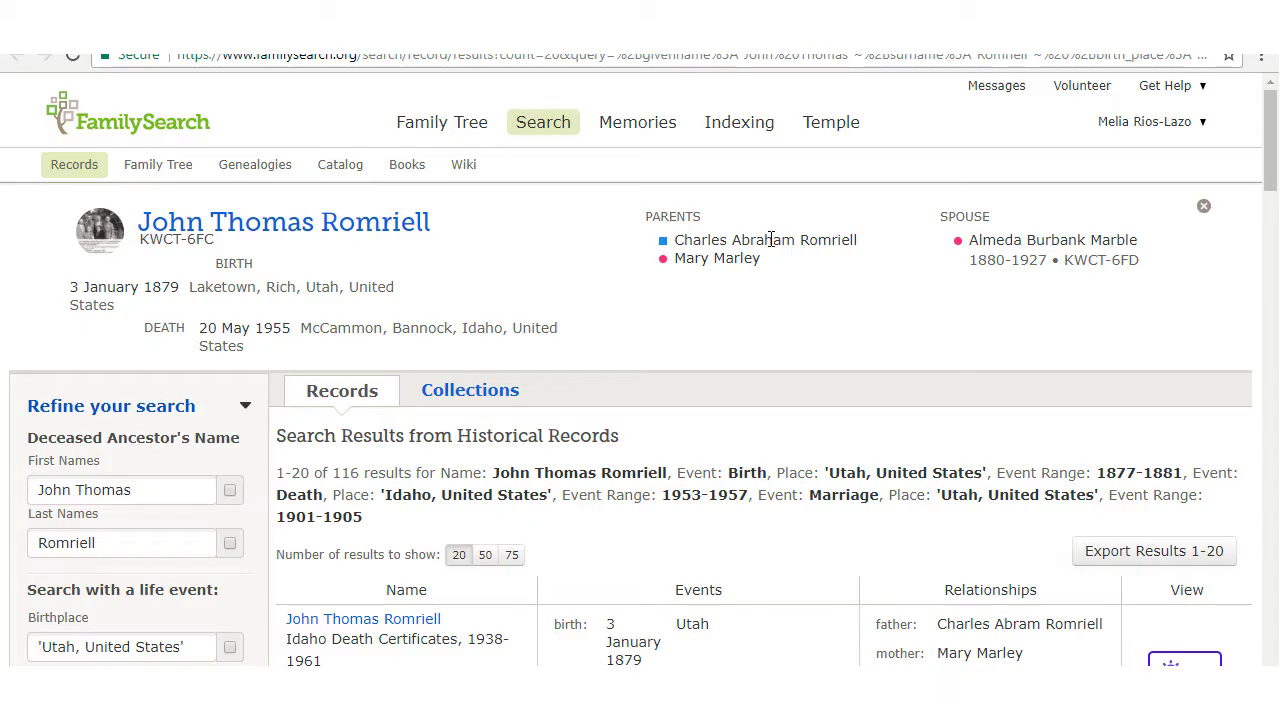
scroll(765, 345, down, 10)
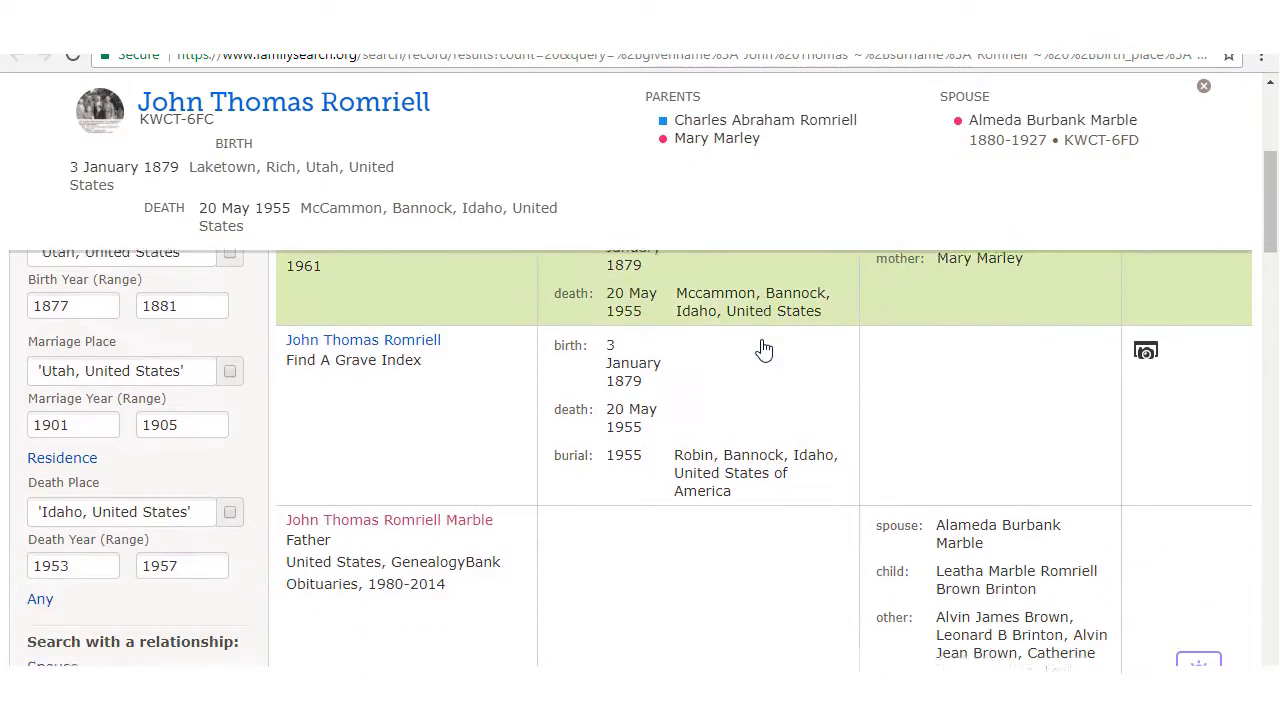
scroll(829, 458, down, 5)
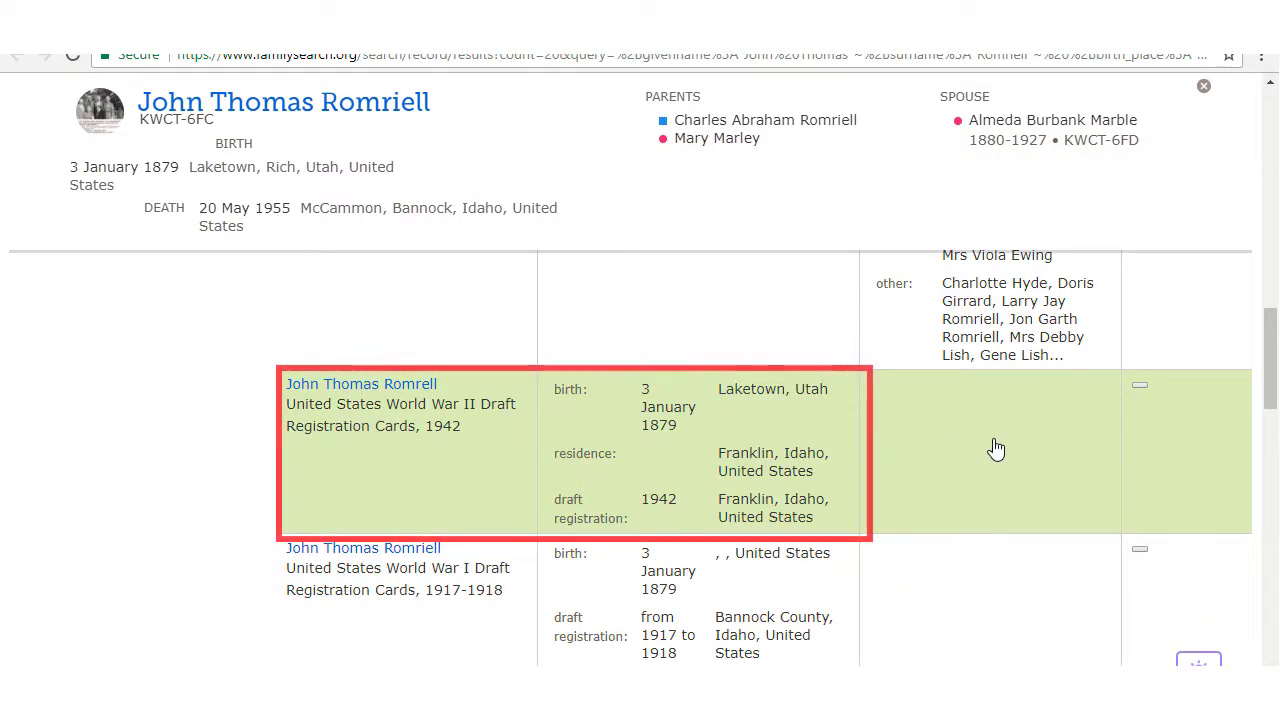
Step: Open the brother's 1942 World War II draft registration card image and enlarge it to read the contact person, employer and signature
click(1040, 450)
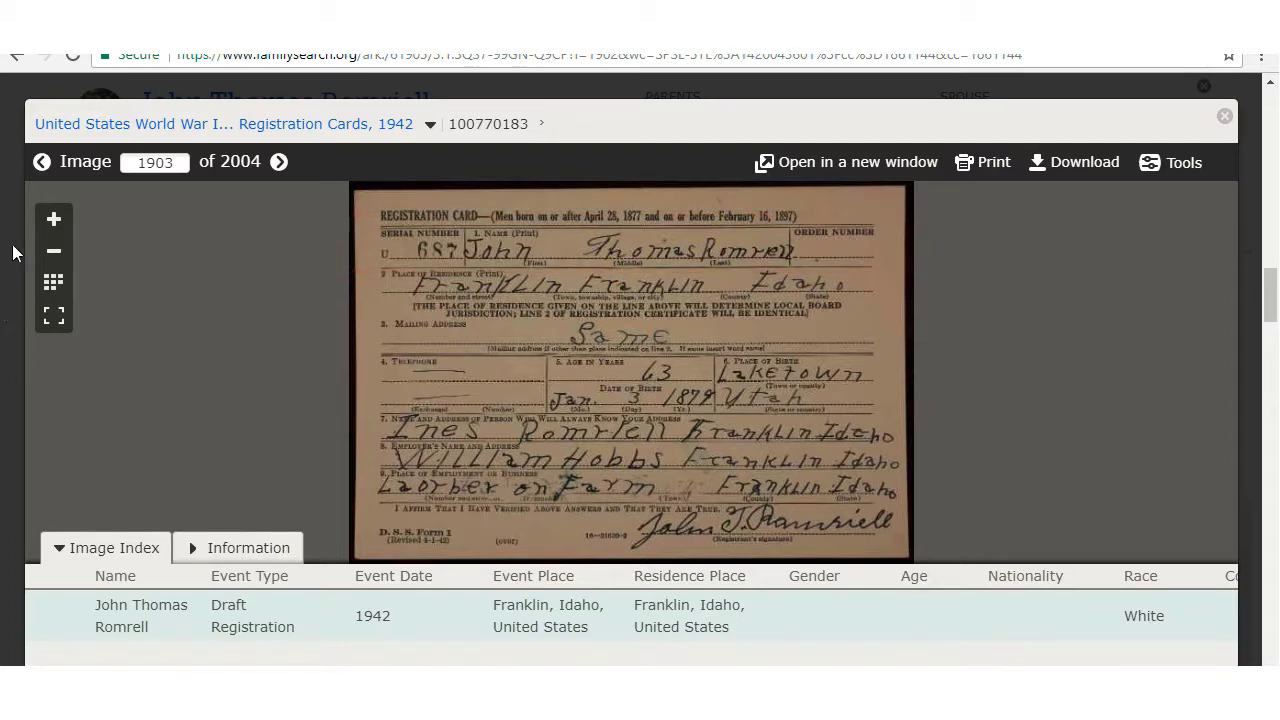
click(52, 220)
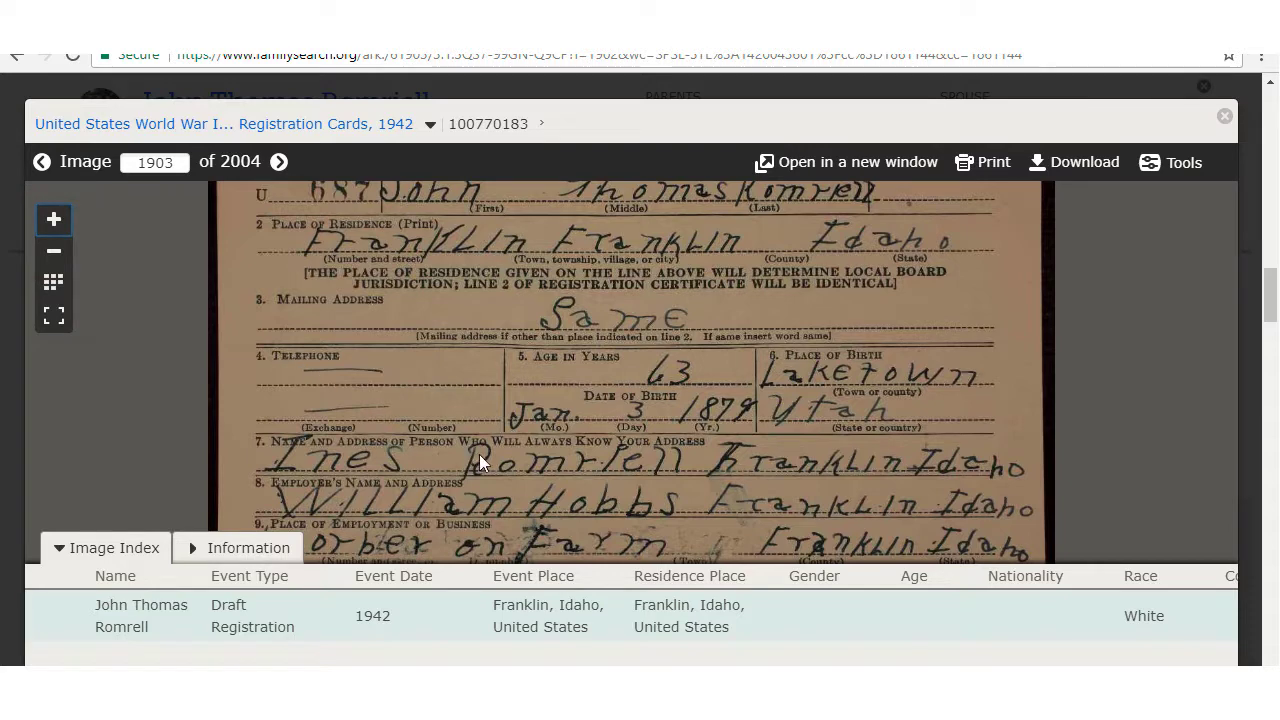
drag(479, 454, 470, 317)
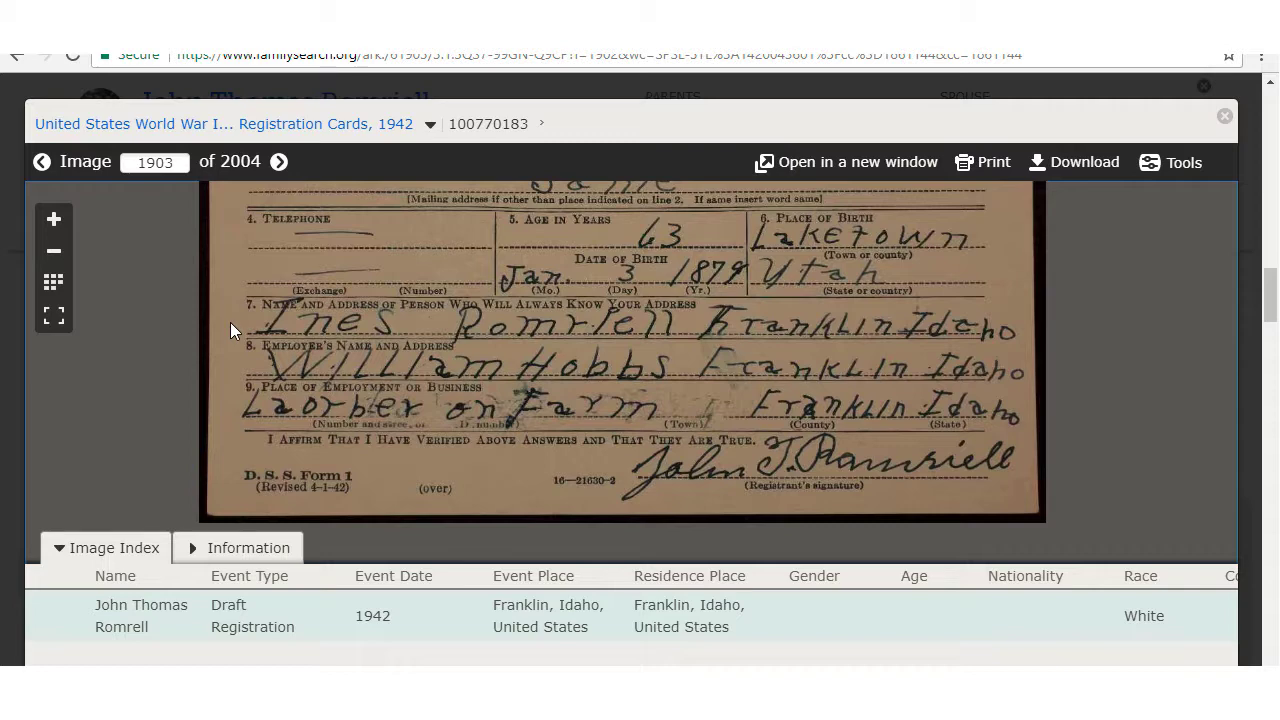
Step: Return to the brother's person page and check his spouses under Family Members against the contact named on the draft card
key(alt+Left)
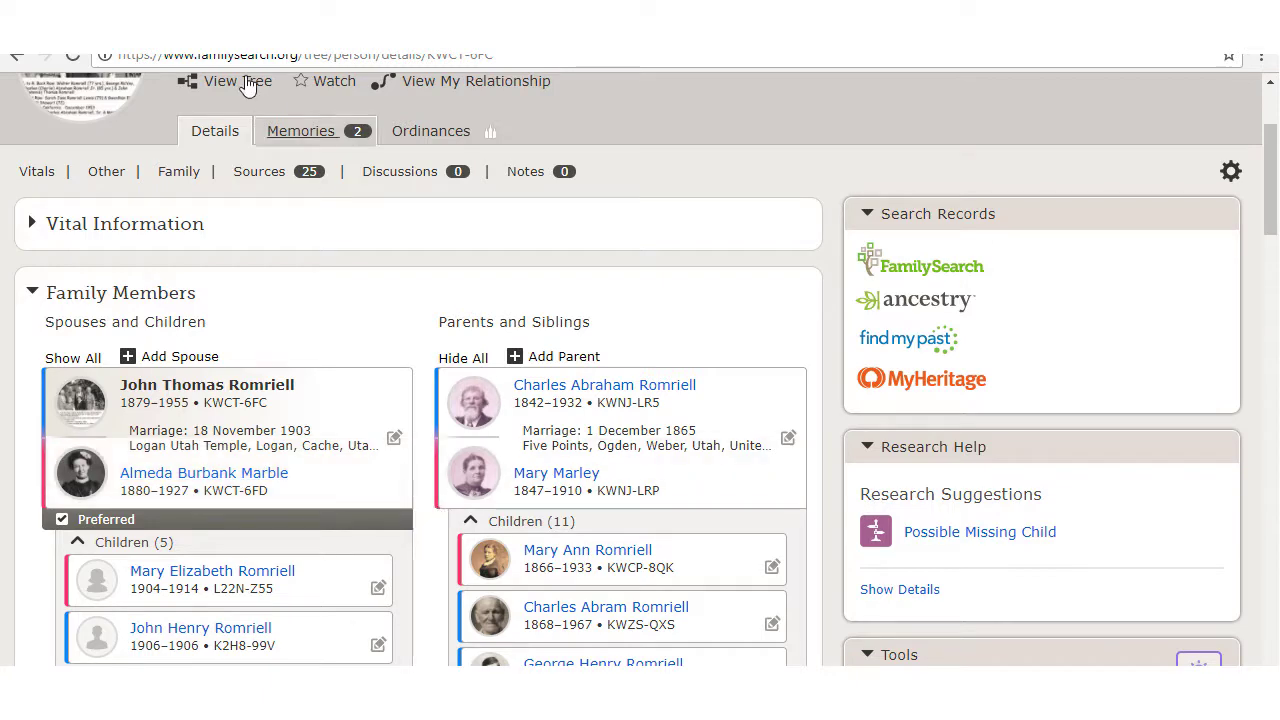
scroll(617, 468, down, 2)
scroll(617, 468, down, 4)
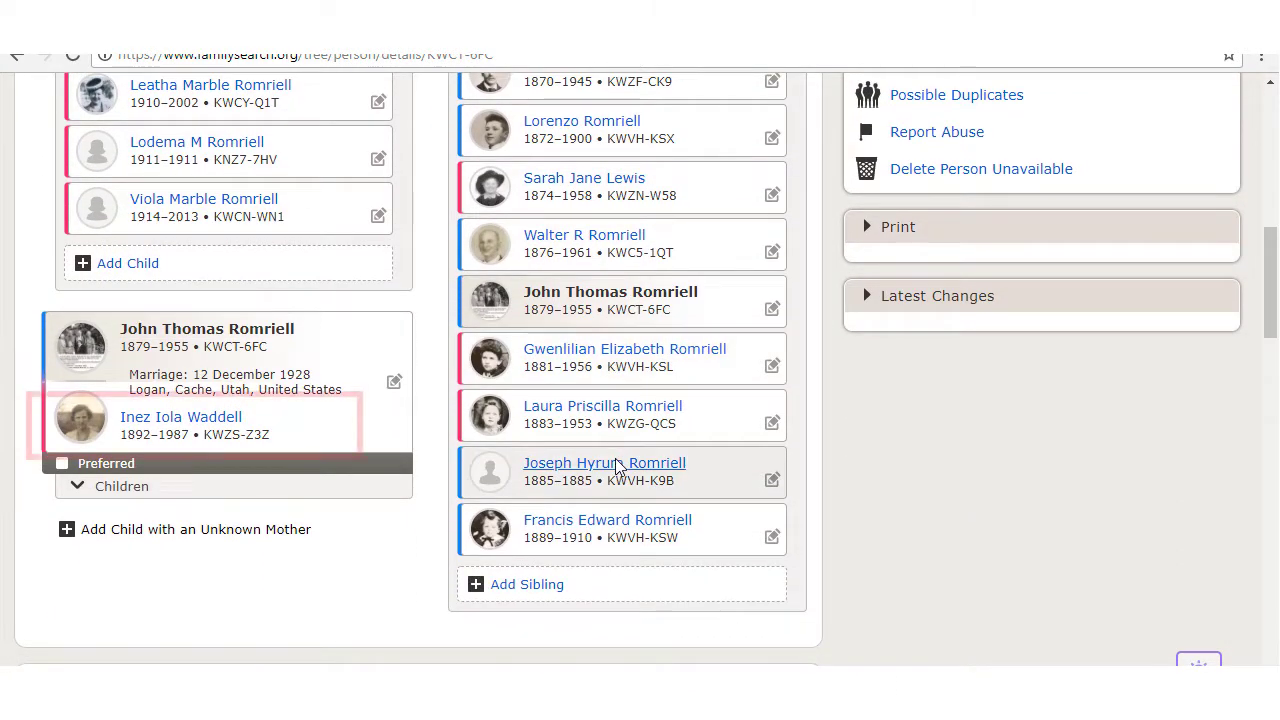
scroll(142, 428, up, 5)
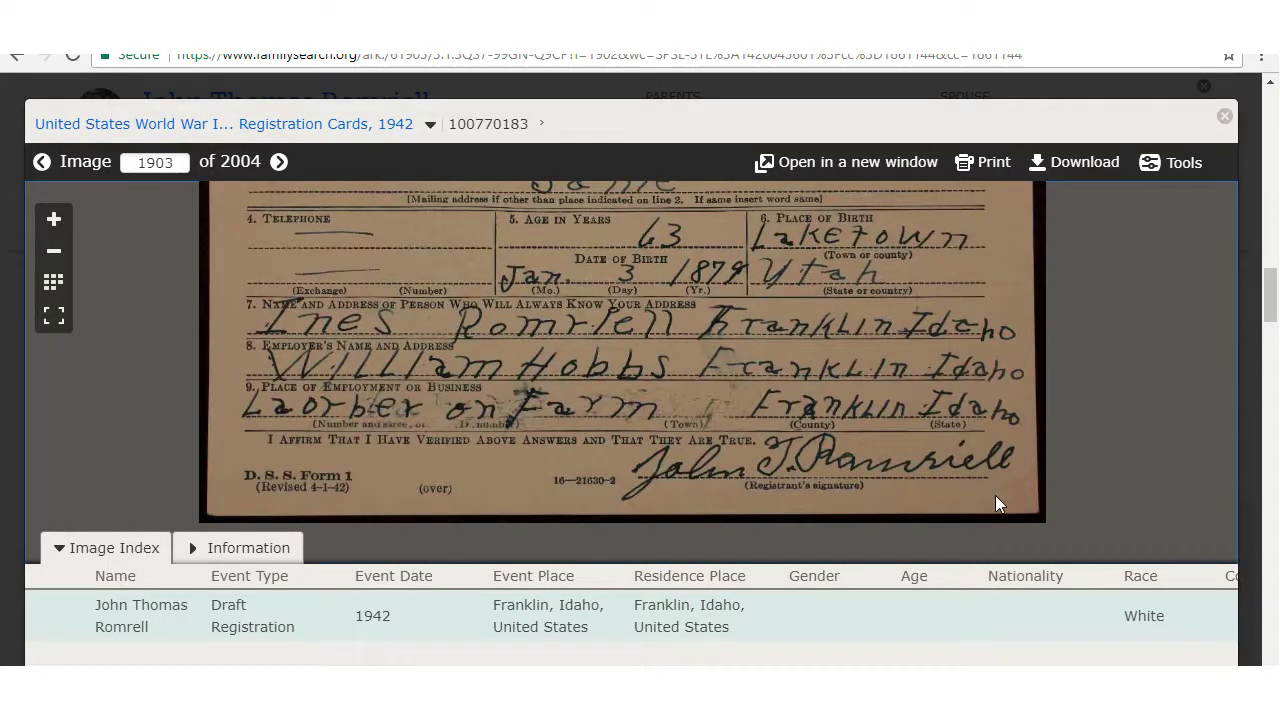
Step: Reopen the draft registration card image and read through it from the registrant's name and residence downward
scroll(995, 495, up, 3)
drag(936, 366, 946, 432)
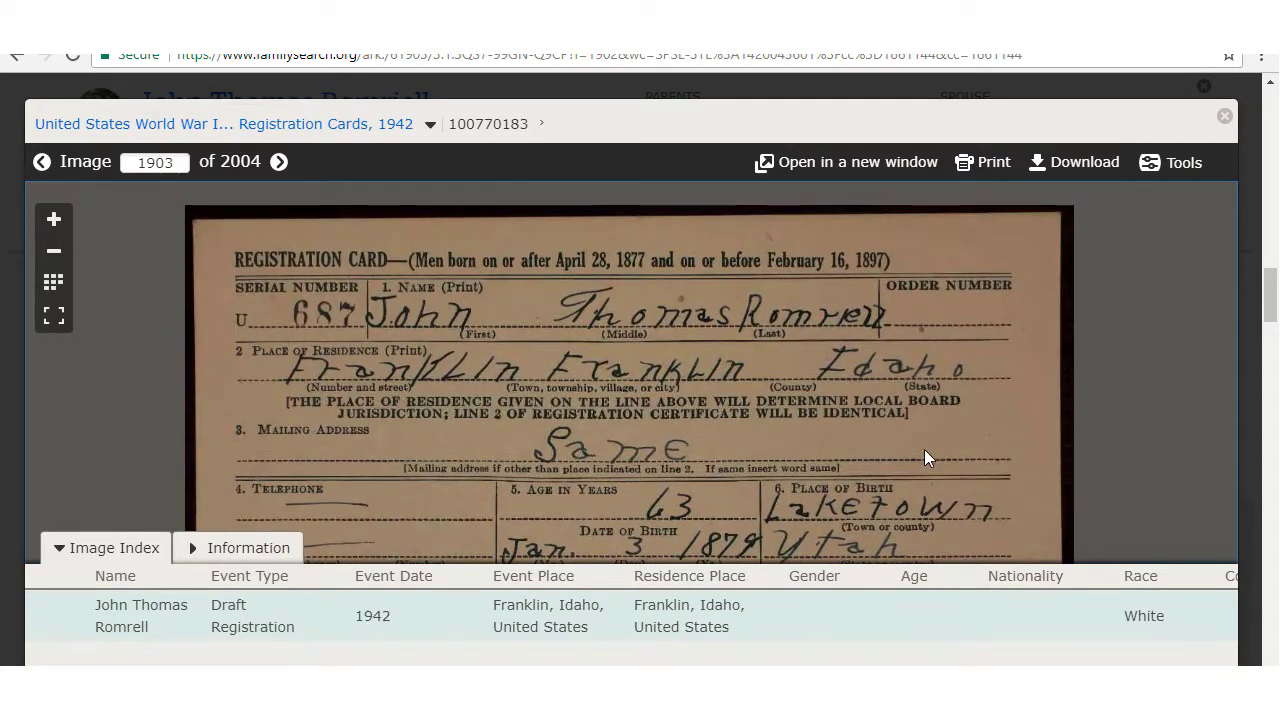
drag(924, 449, 922, 346)
drag(916, 486, 918, 331)
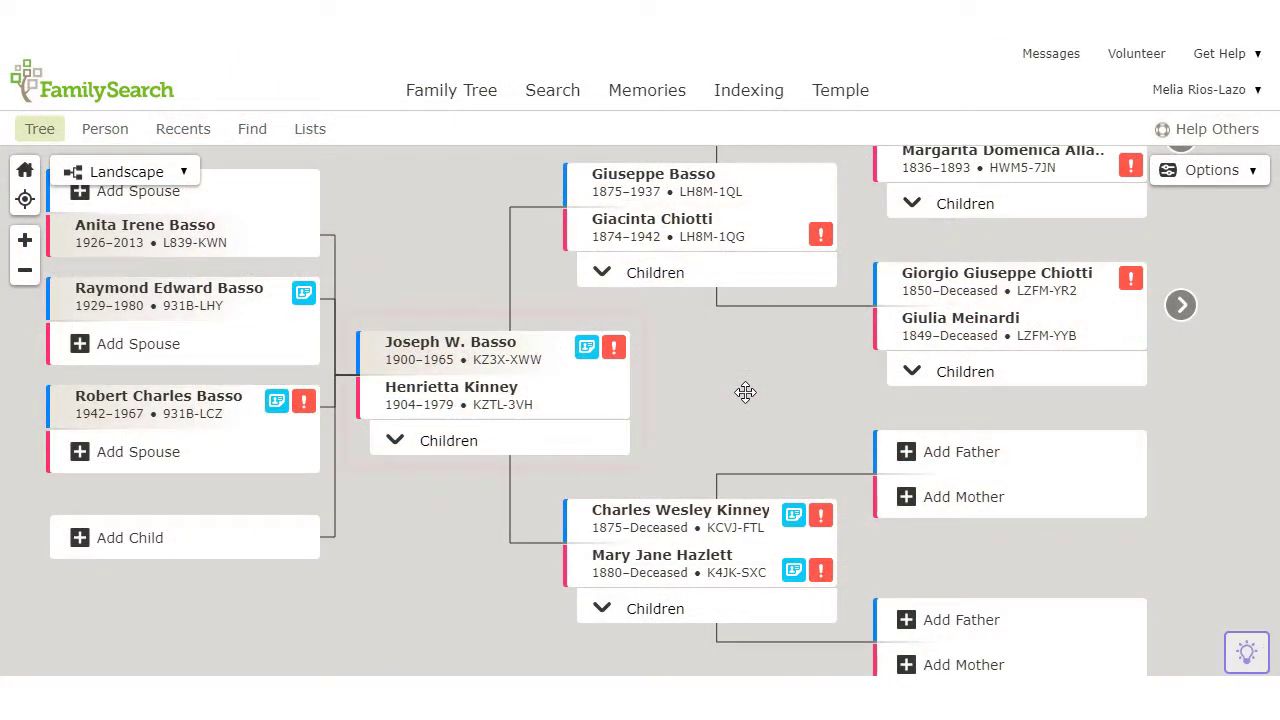
Step: Open the person page of the 1900–1965 husband in the landscape family tree and go to his Sources
click(462, 345)
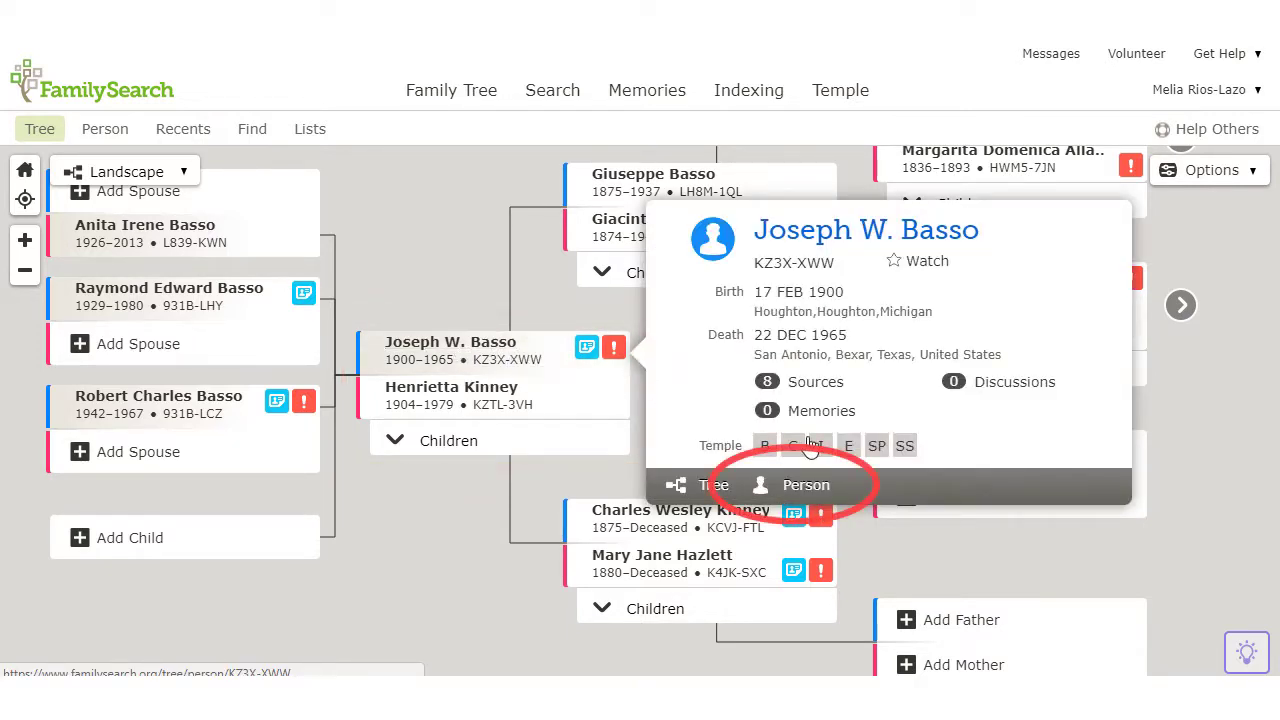
click(800, 485)
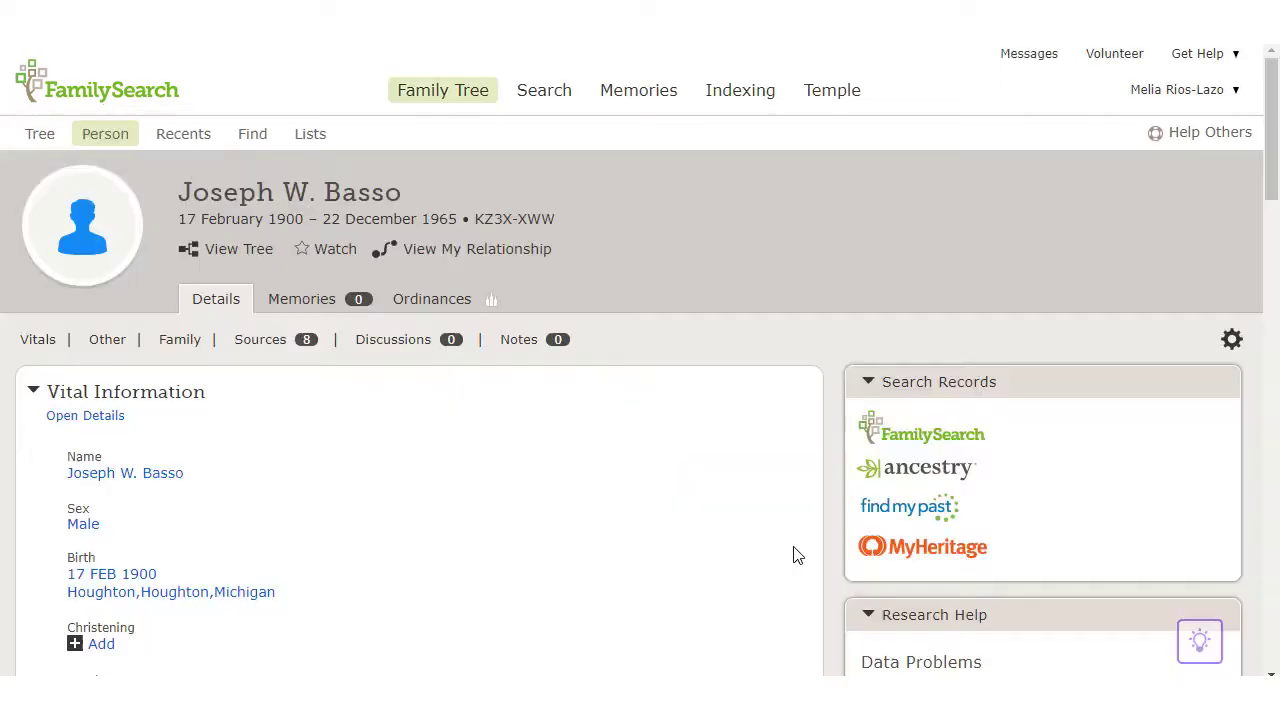
click(257, 342)
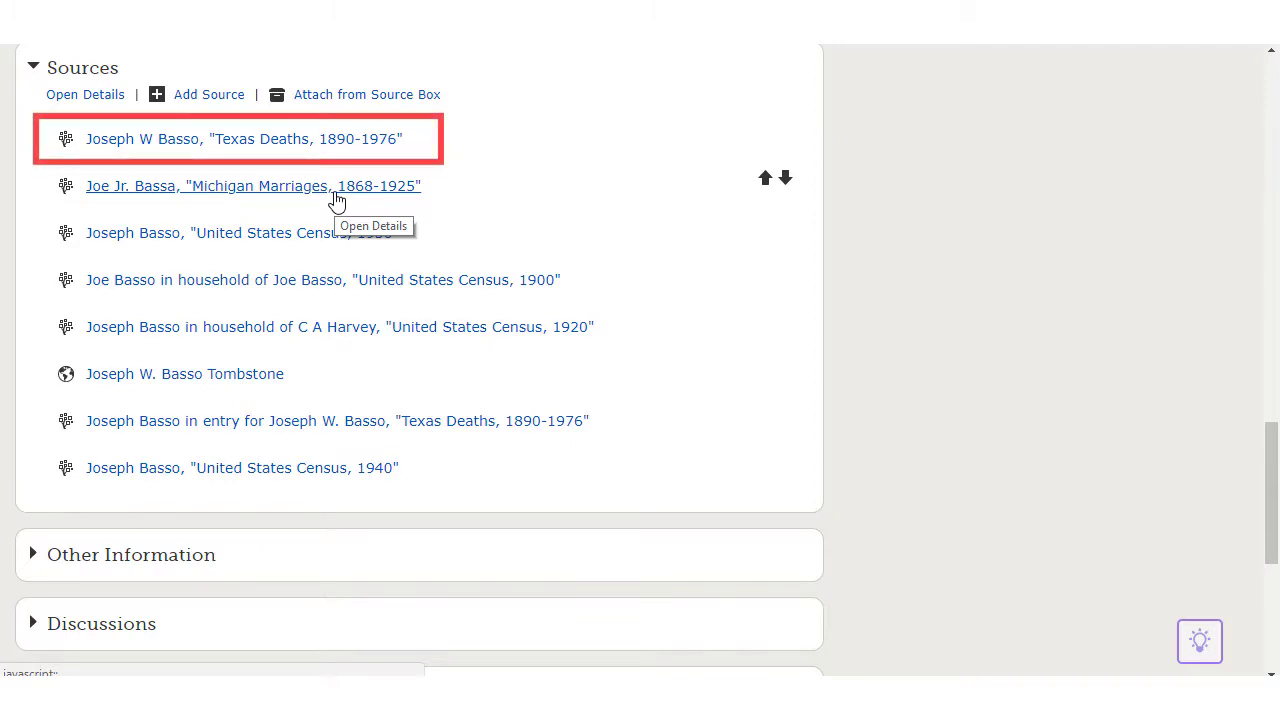
Step: Expand the first "Texas Deaths, 1890-1976" source and examine its indexed information and citation
click(307, 146)
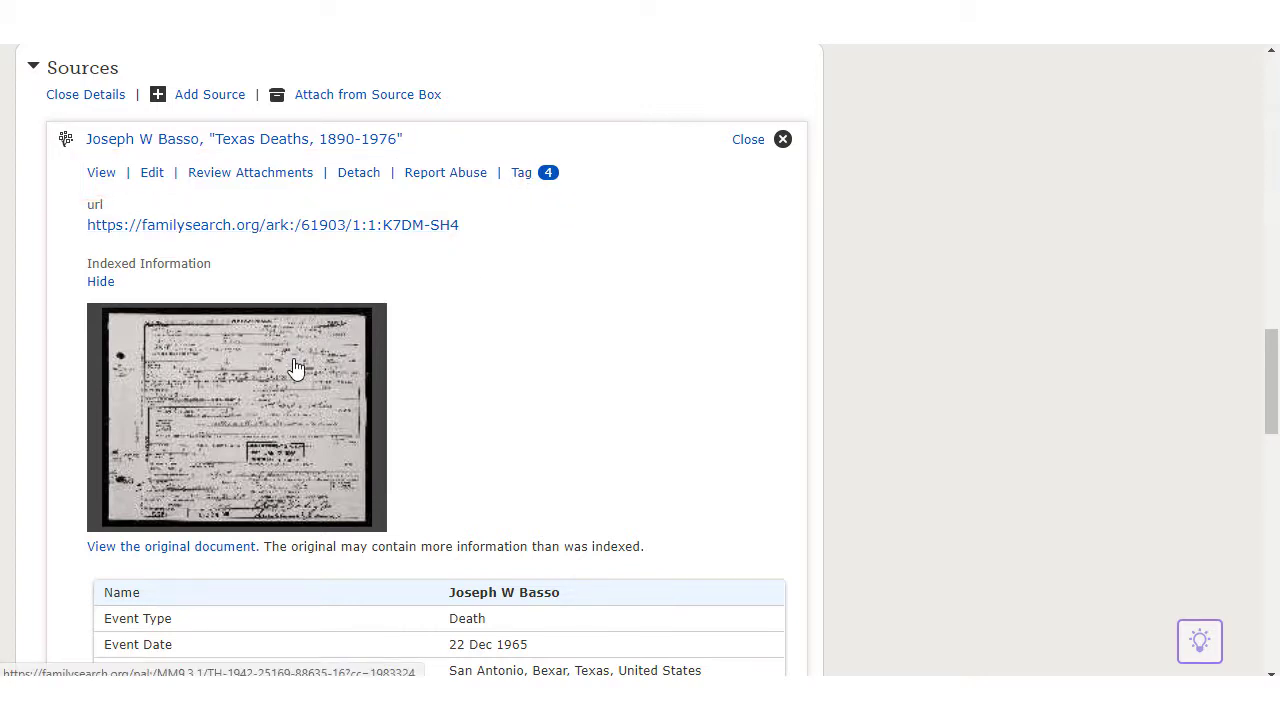
scroll(296, 368, down, 1)
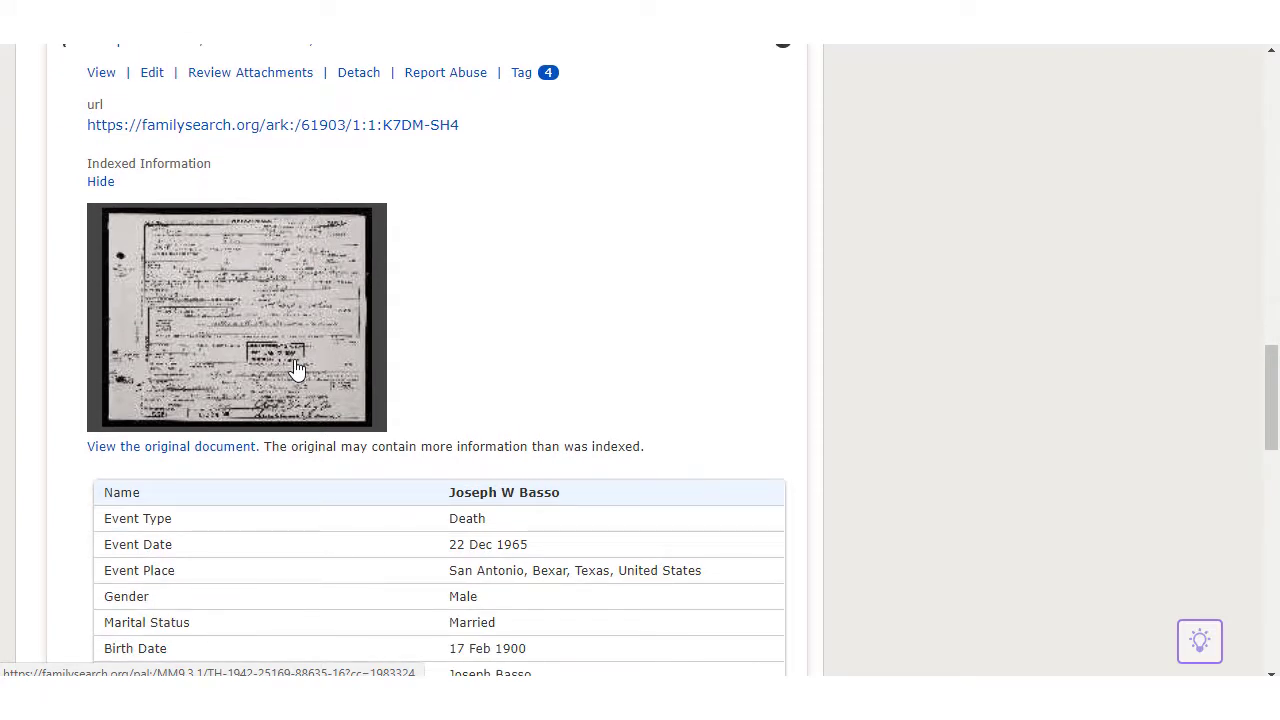
scroll(296, 368, down, 1)
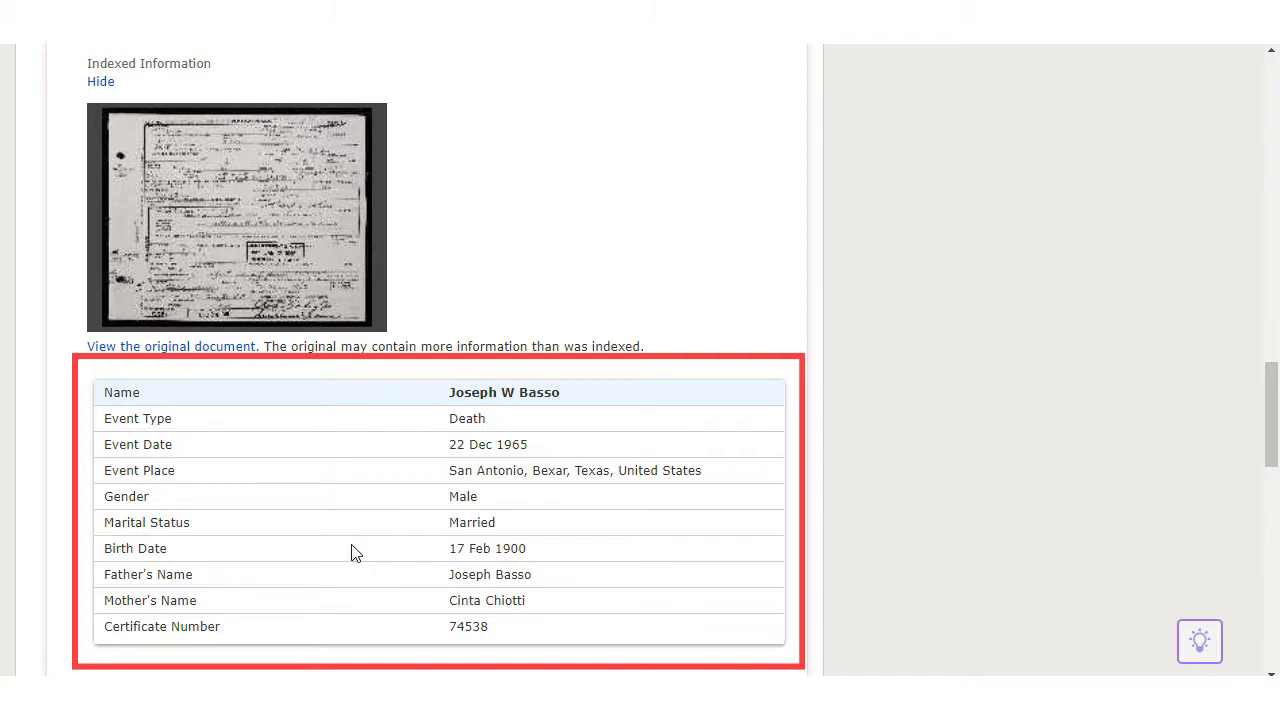
scroll(351, 552, down, 1)
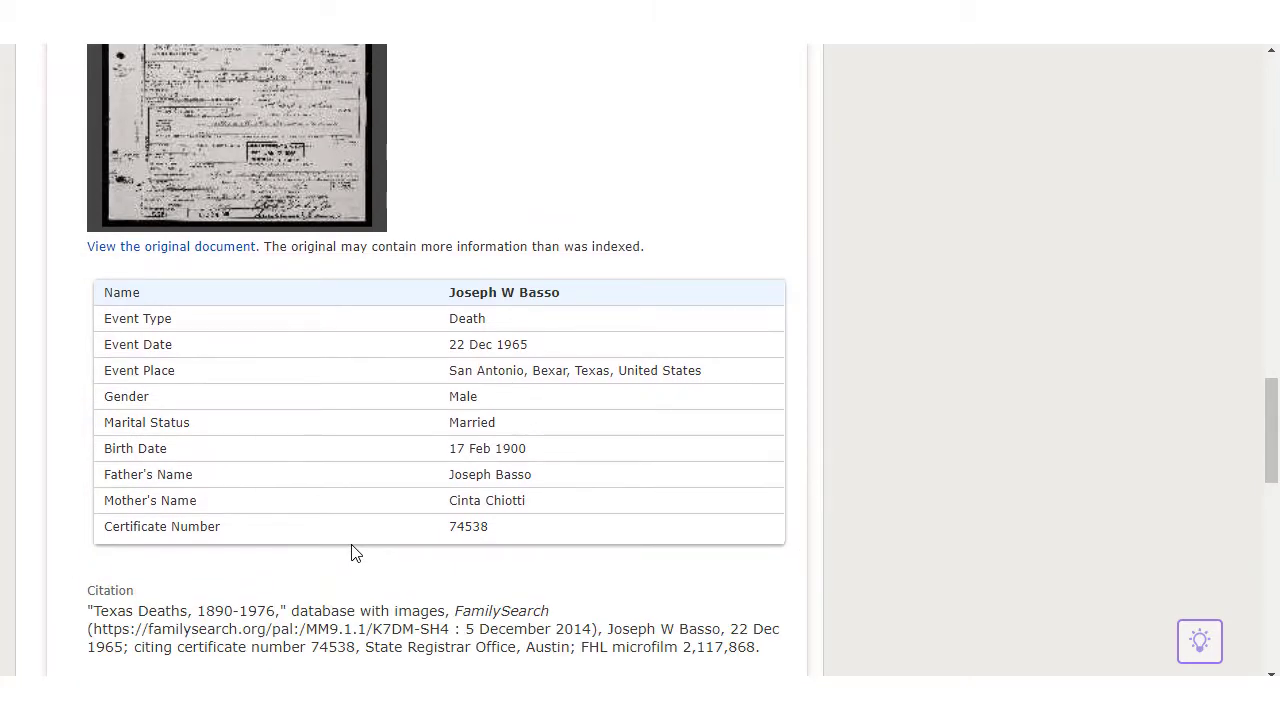
scroll(351, 552, down, 1)
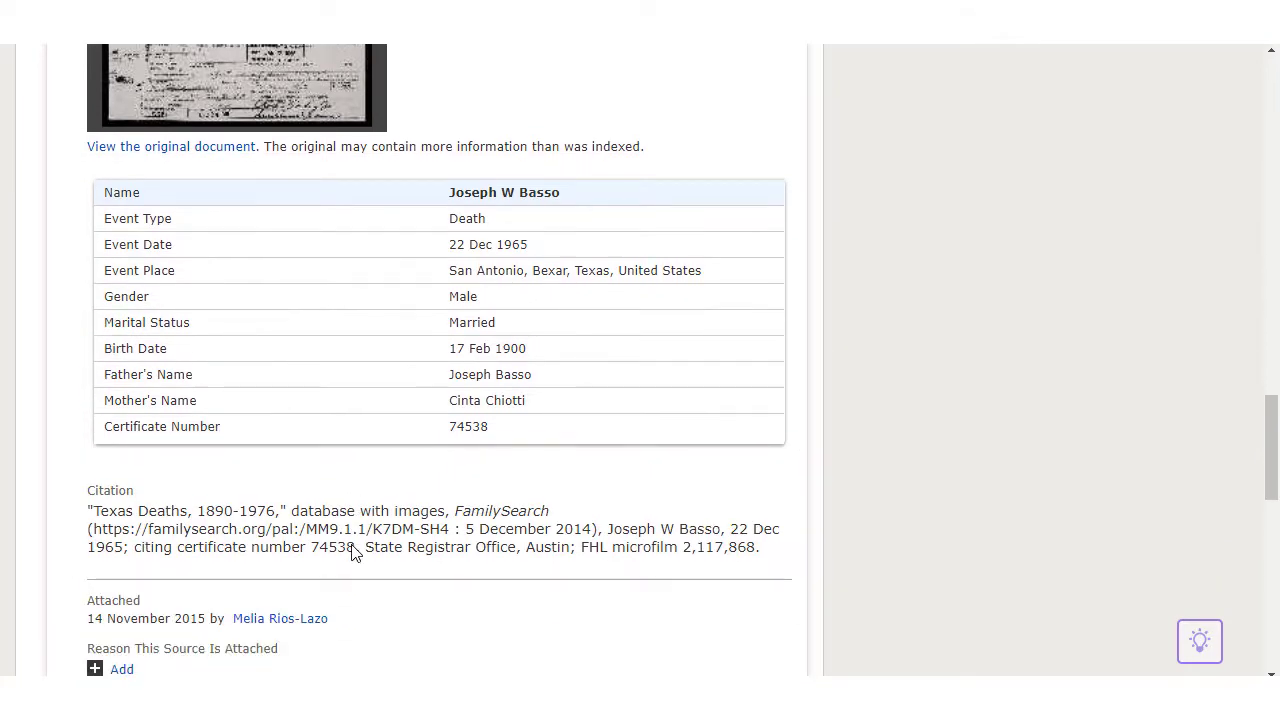
scroll(351, 550, up, 1)
scroll(354, 550, up, 1)
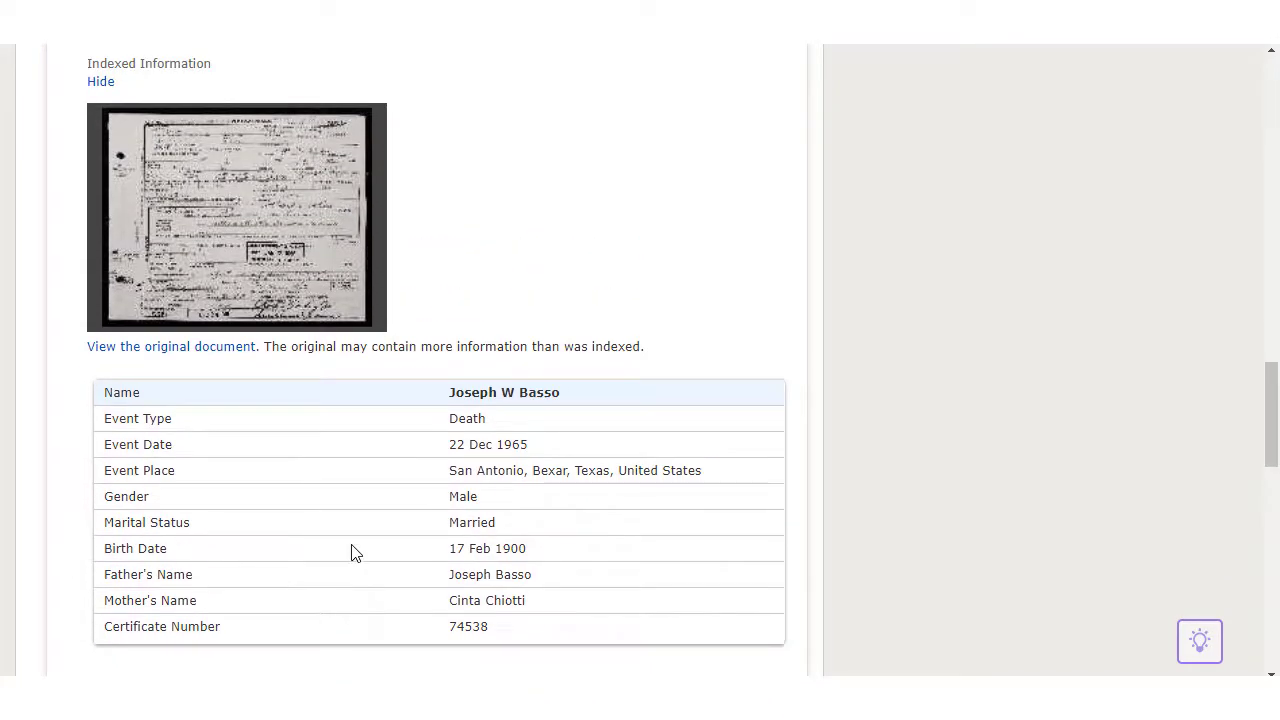
Step: Open the original death certificate image and enlarge it to read the place of death and usual residence
click(290, 283)
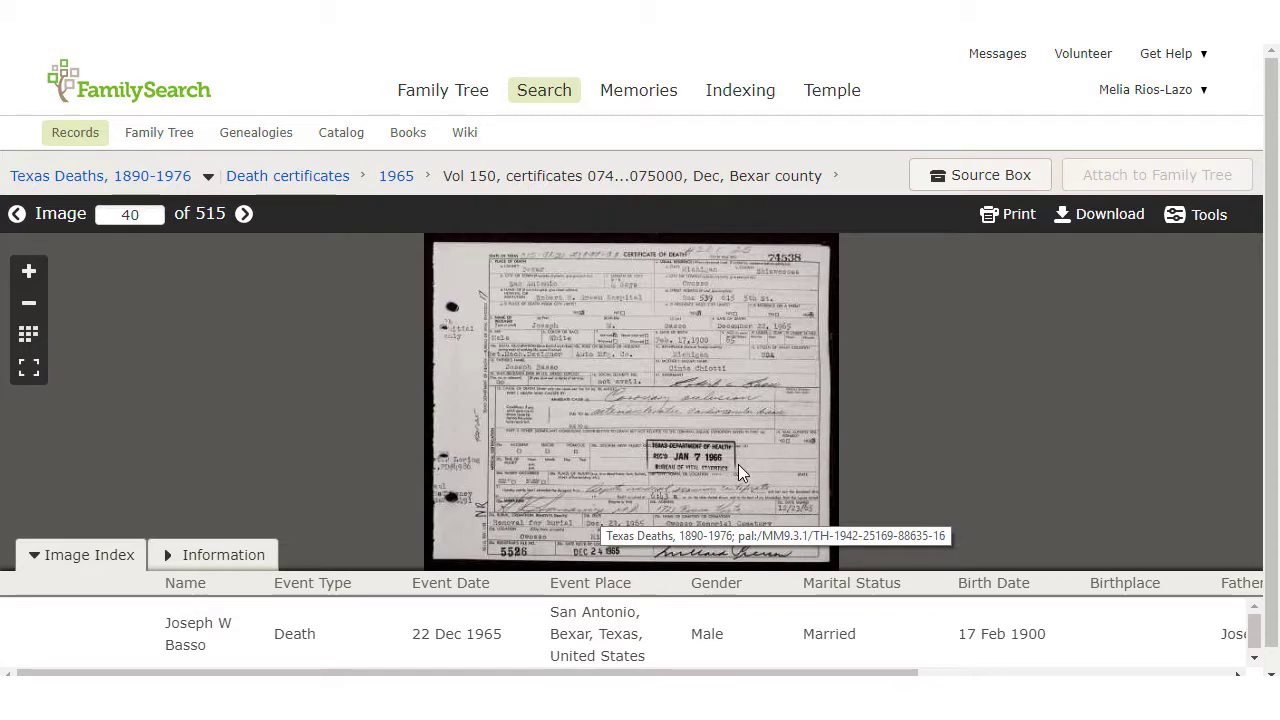
scroll(738, 464, up, 1)
scroll(738, 464, up, 2)
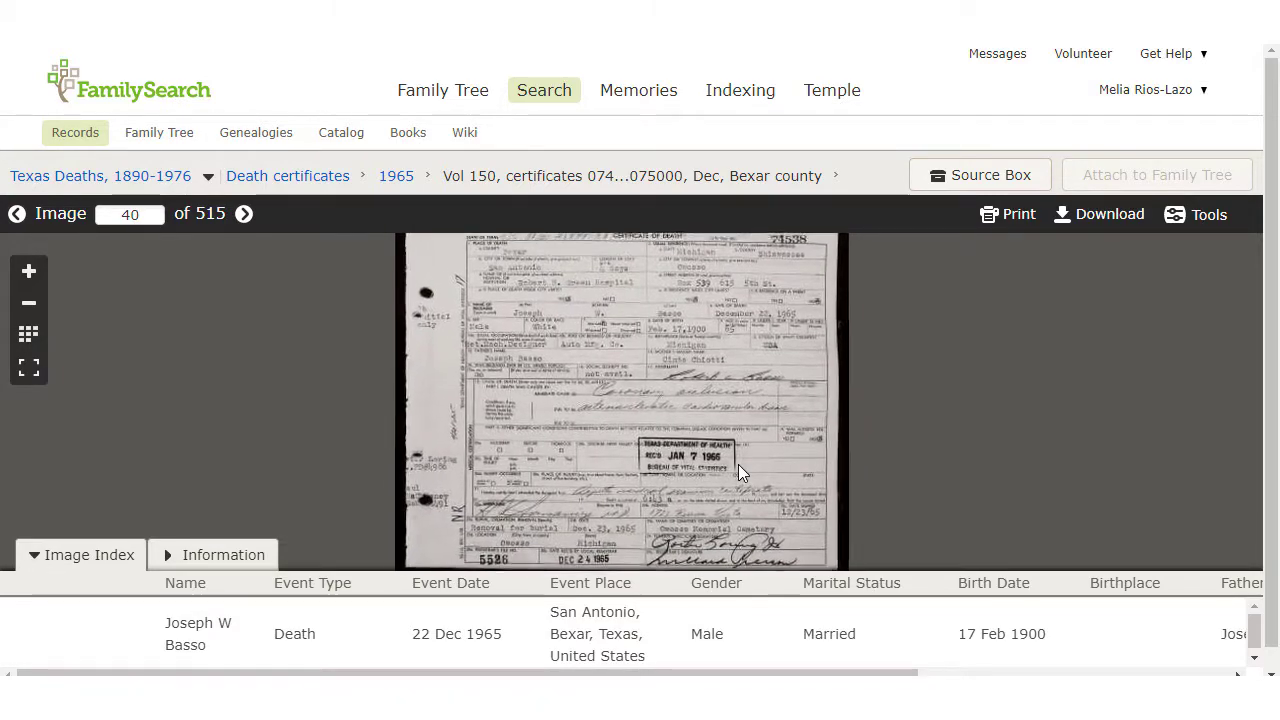
scroll(738, 464, up, 2)
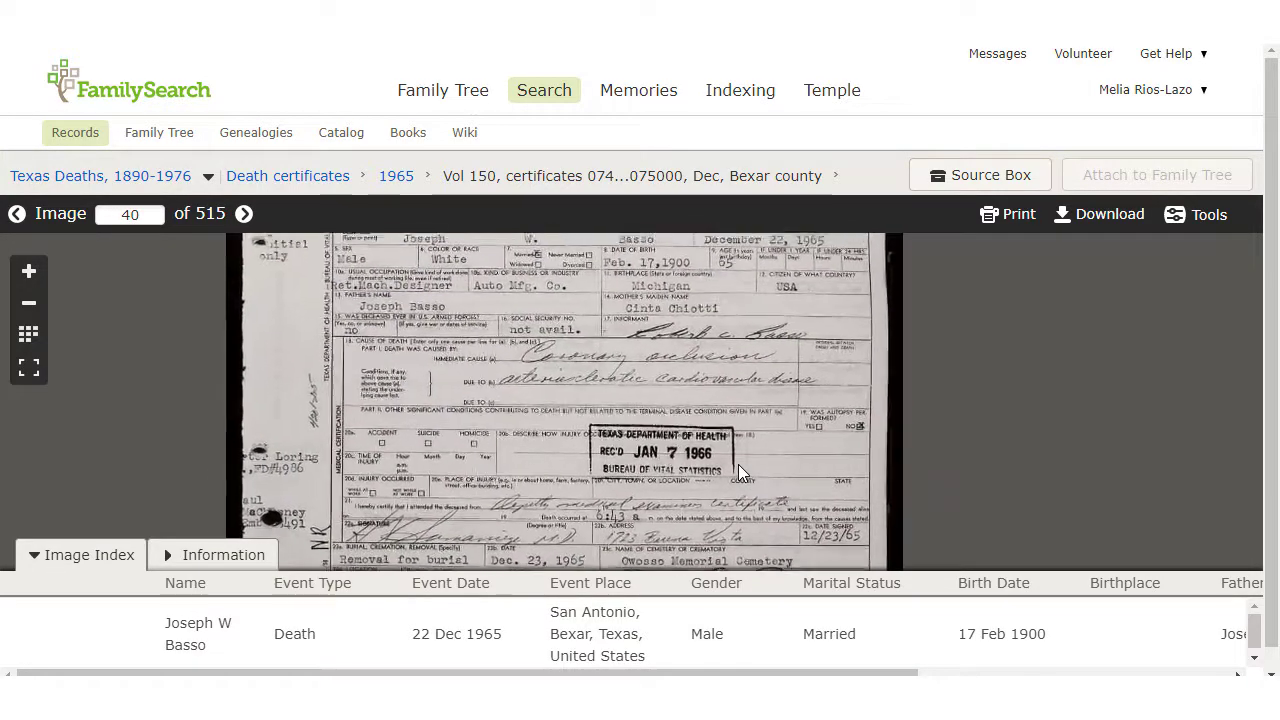
scroll(716, 395, up, 1)
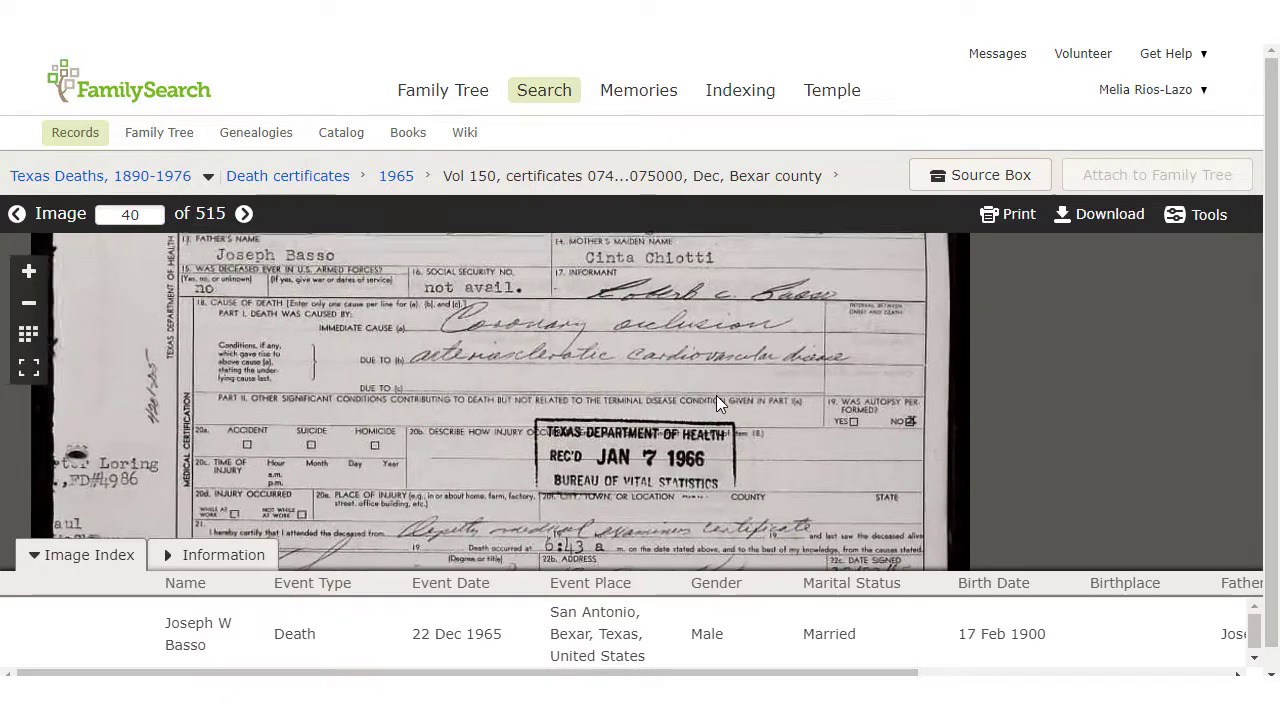
drag(655, 297, 772, 440)
drag(755, 366, 744, 461)
scroll(744, 461, up, 2)
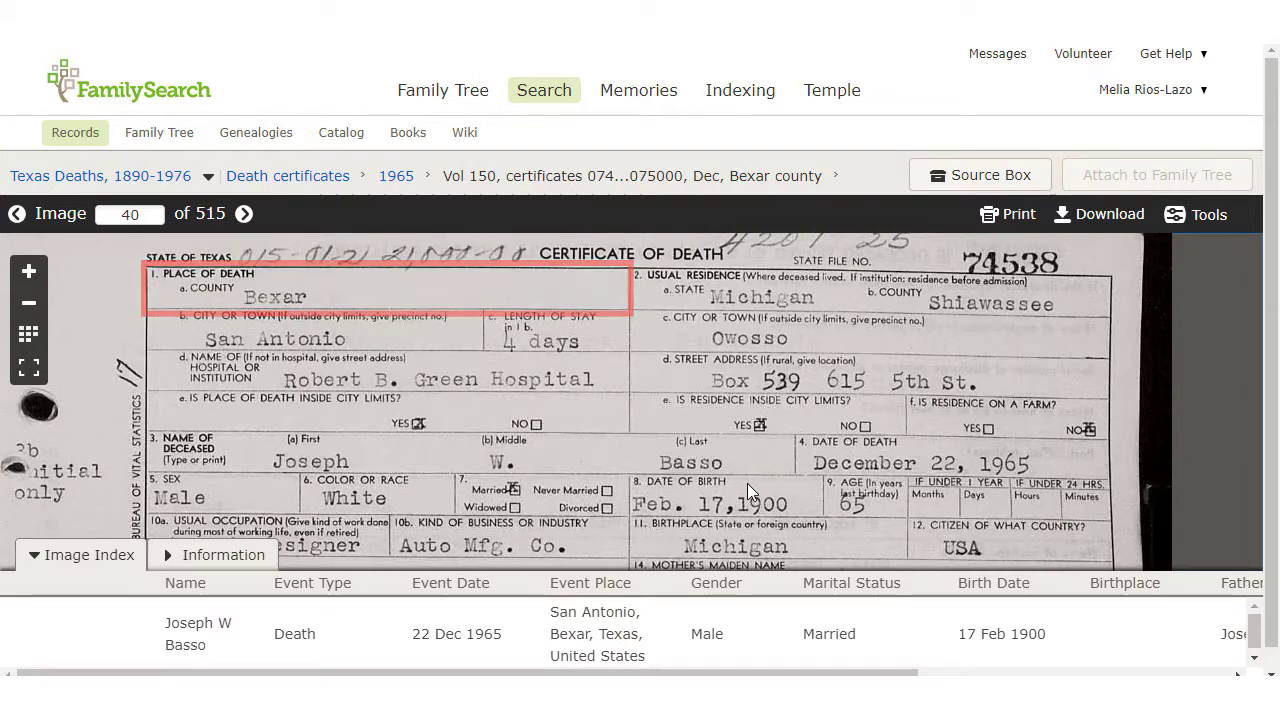
Step: Read down the death certificate through occupation, parents' names, informant, cause of death and burial details
drag(767, 553, 766, 449)
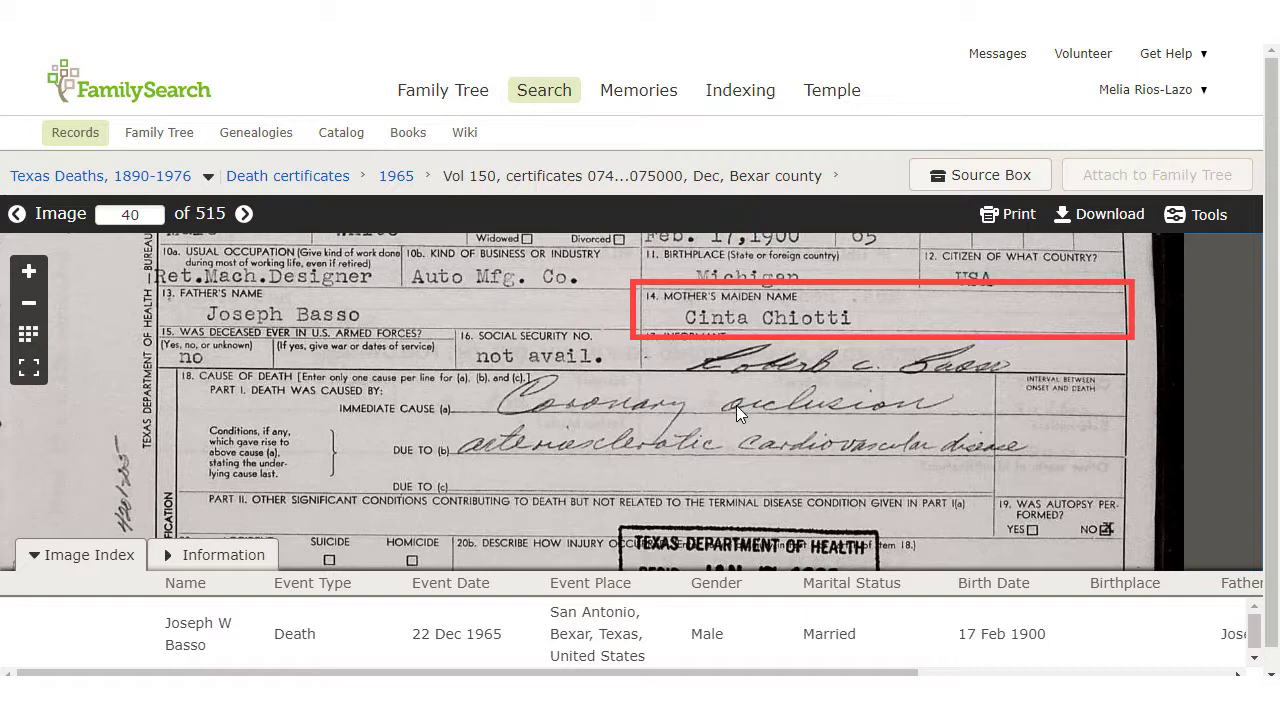
drag(734, 419, 742, 377)
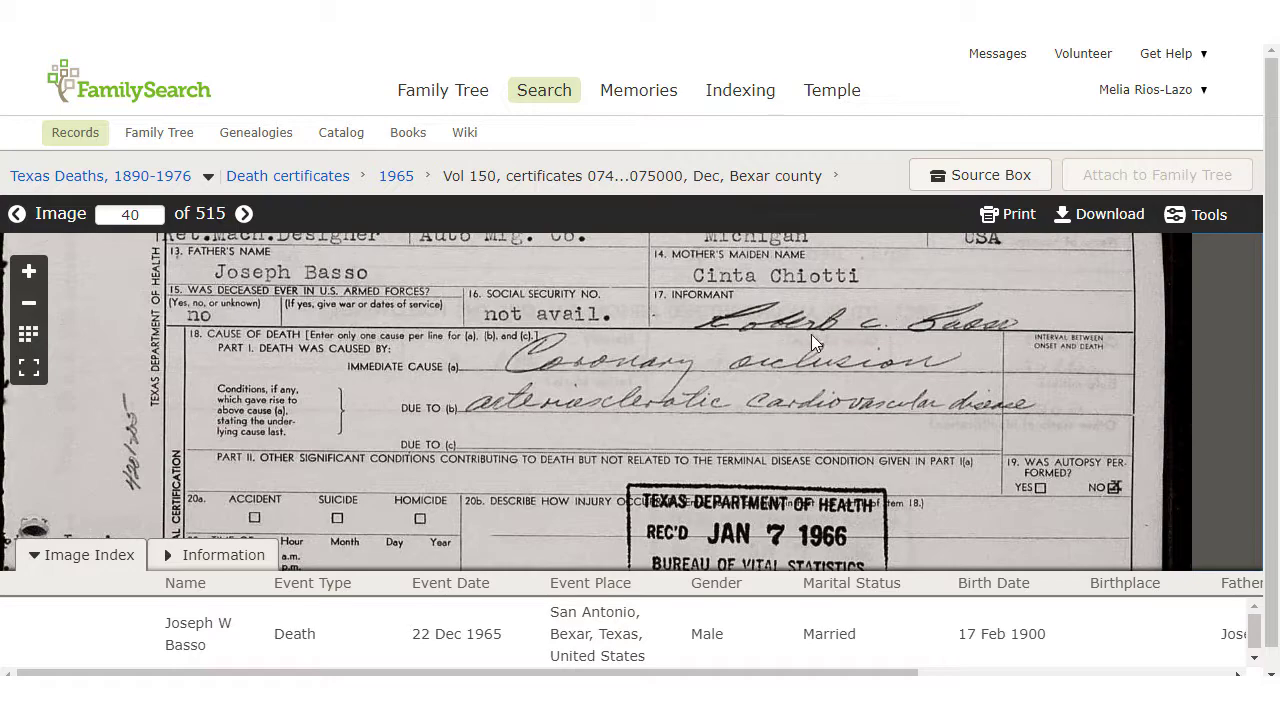
drag(821, 431, 814, 333)
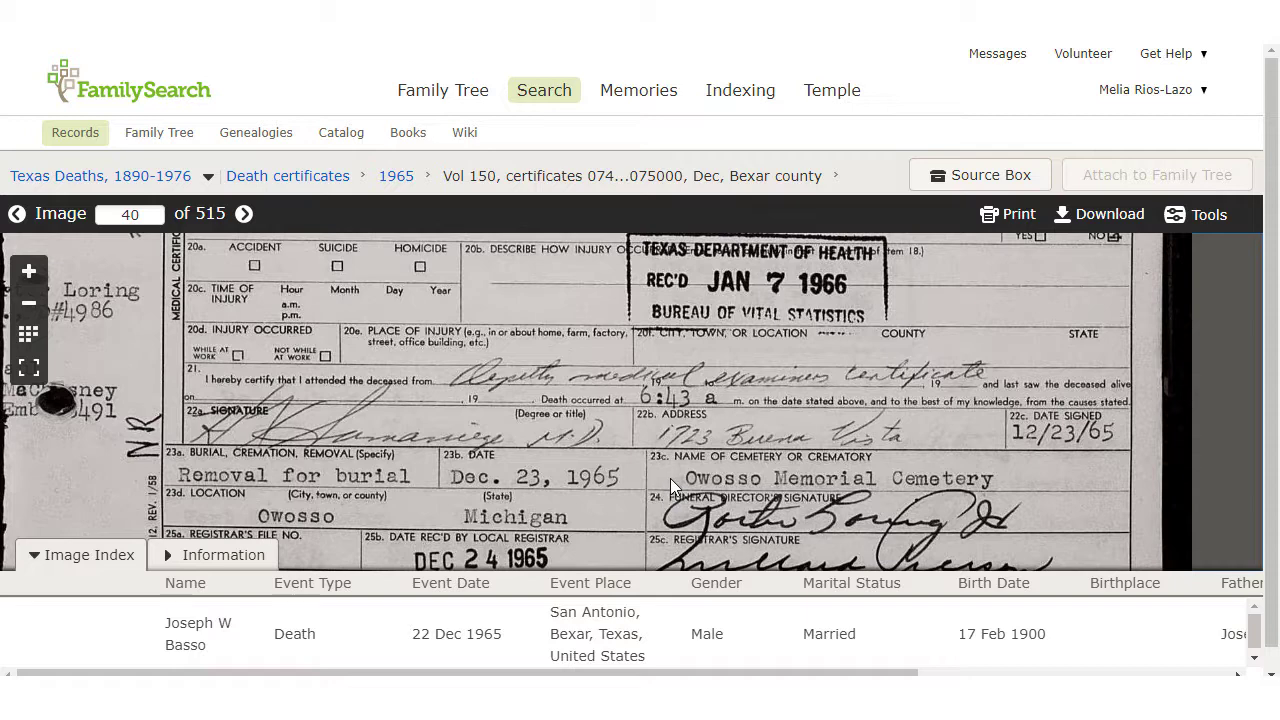
Step: Return to the personal details on the death certificate and examine the informant field
drag(545, 291, 548, 413)
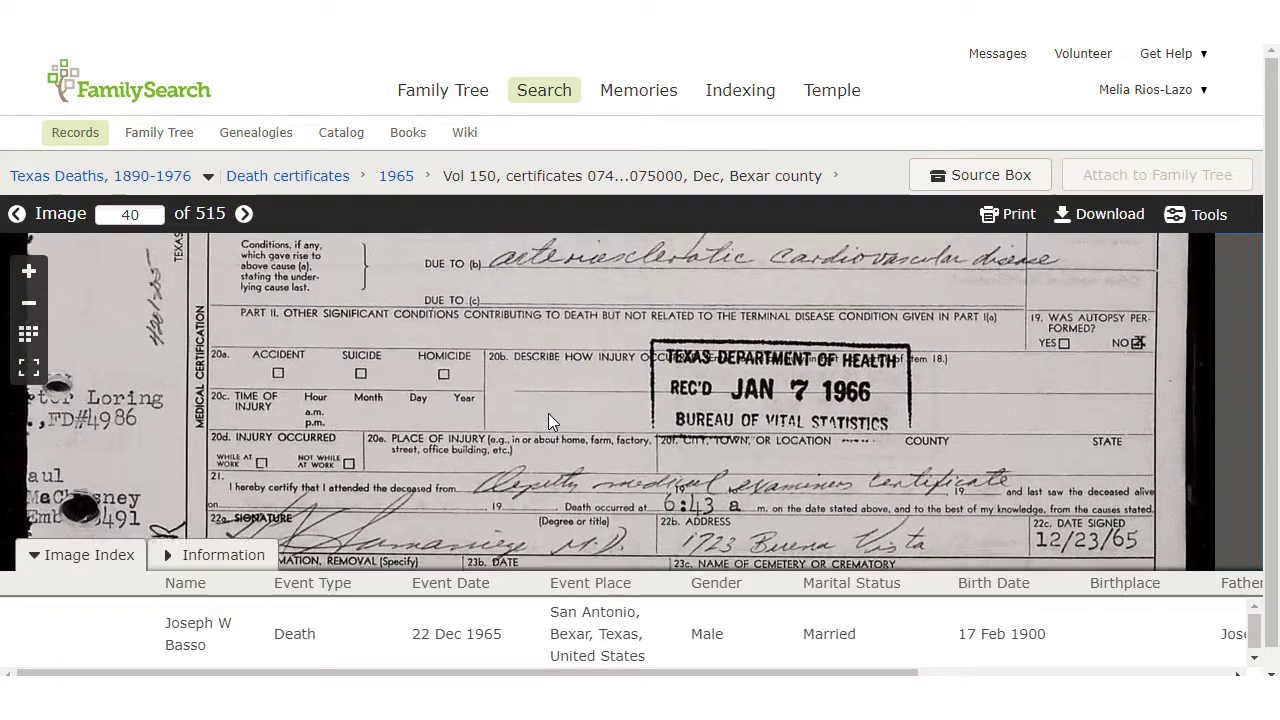
drag(540, 288, 729, 369)
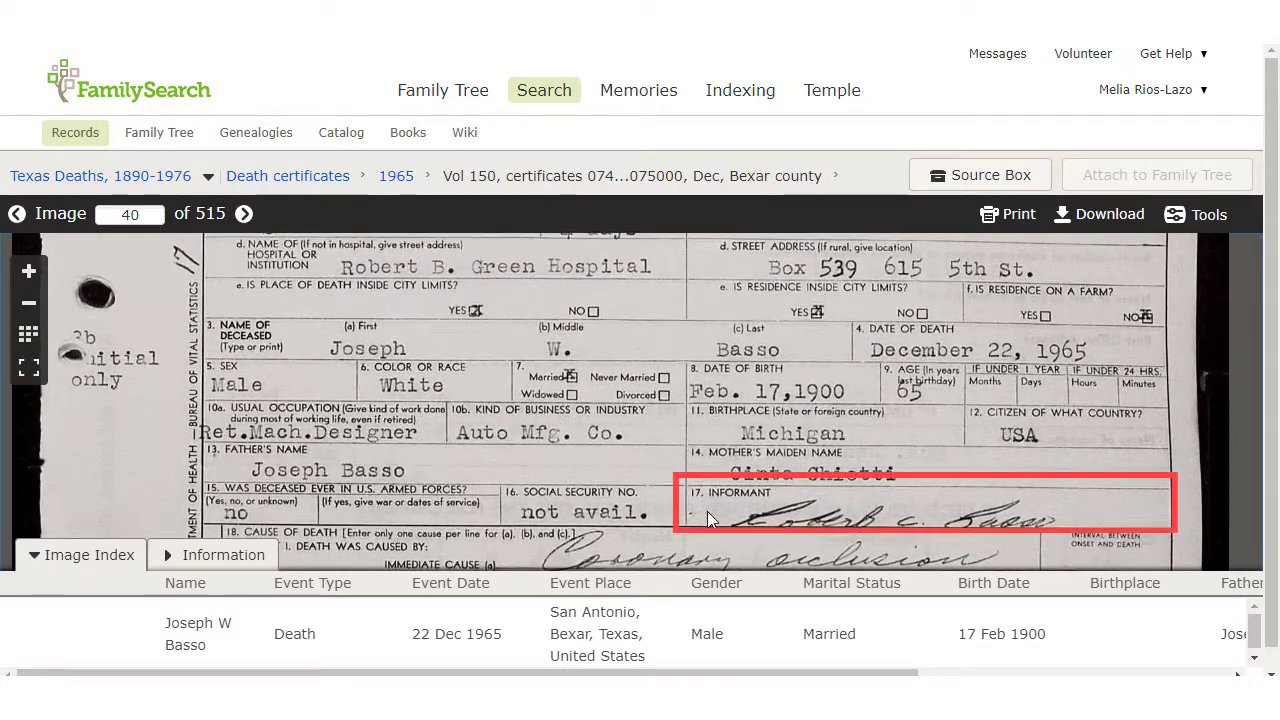
drag(706, 510, 710, 472)
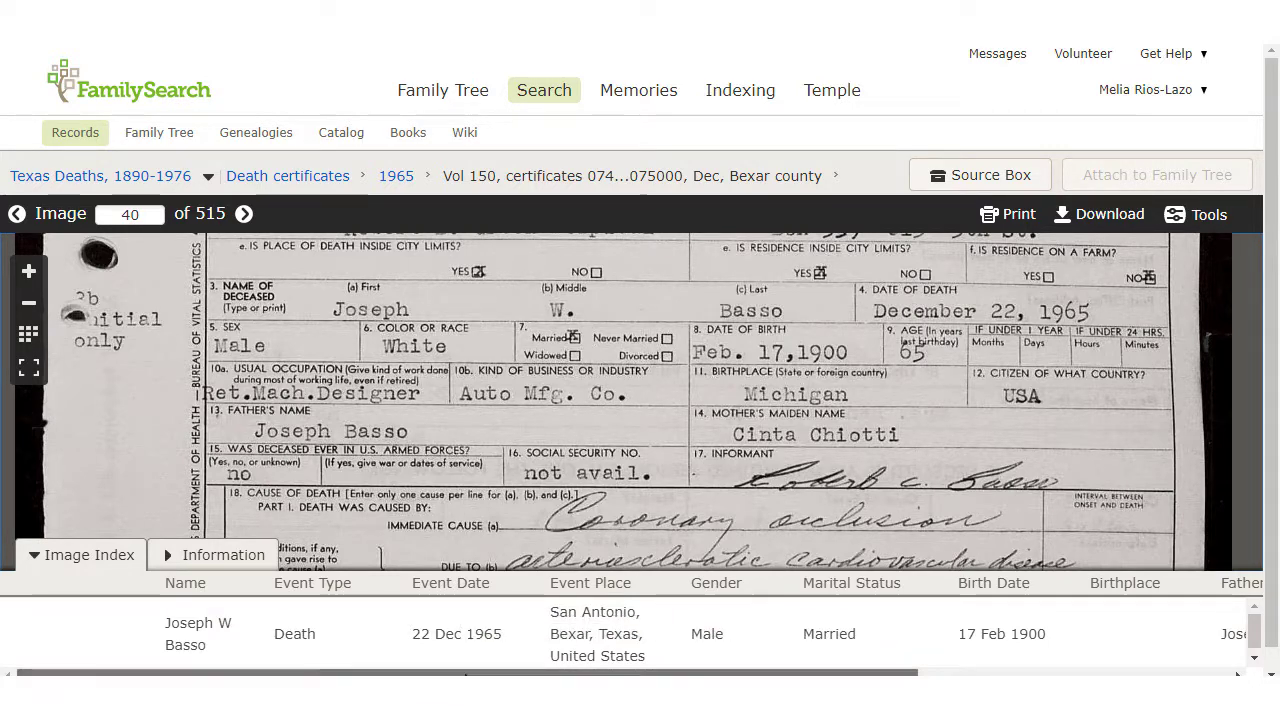
drag(414, 672, 460, 668)
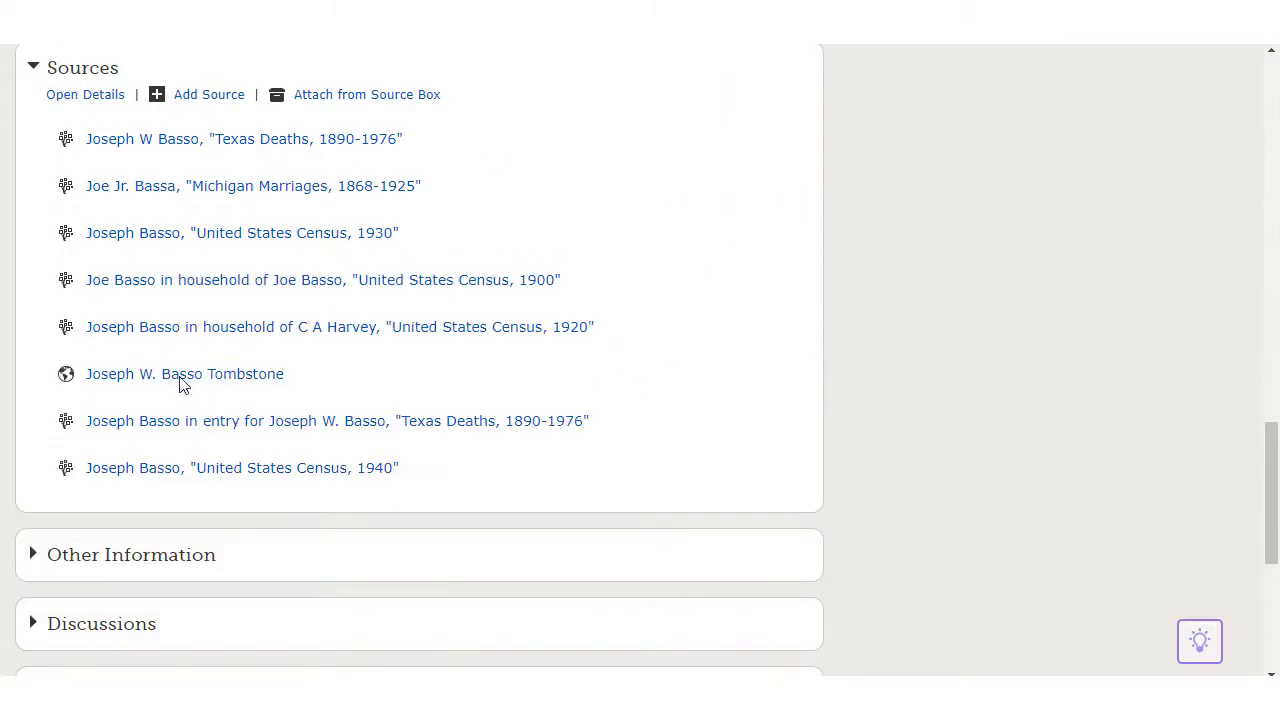
Step: Expand the tombstone source on the man's person page and open its Find A Grave link
click(125, 376)
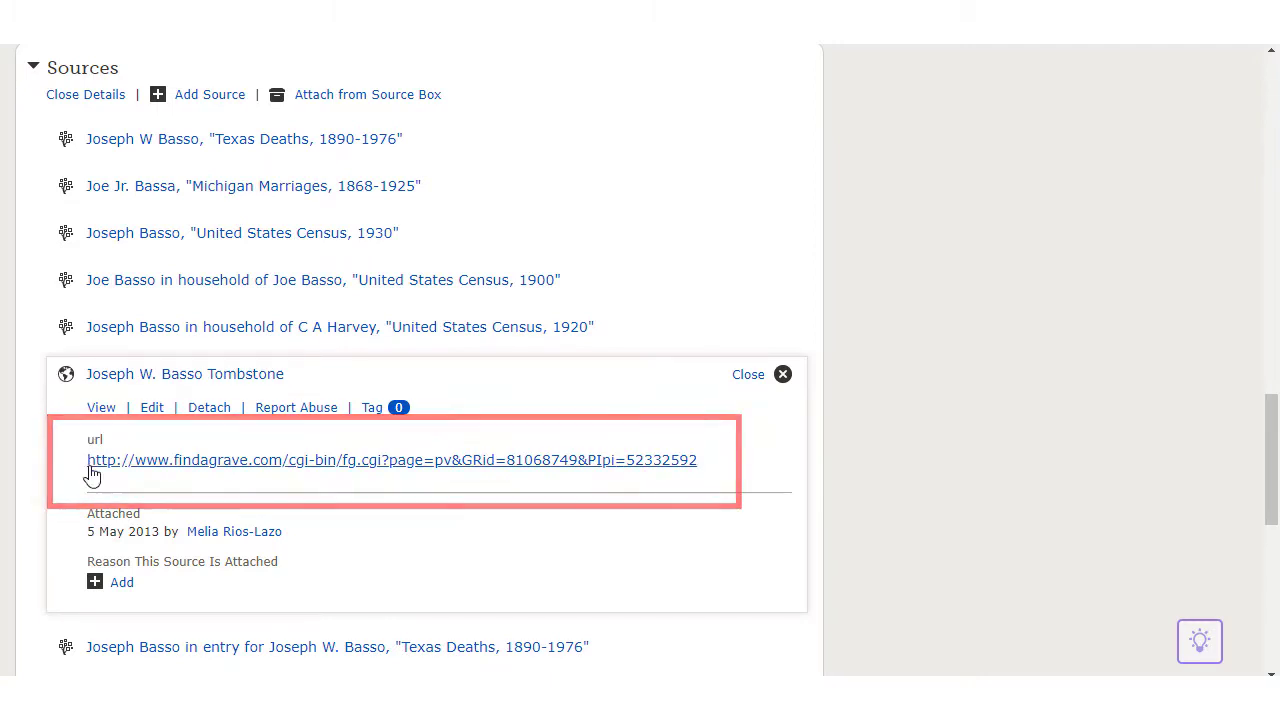
click(181, 462)
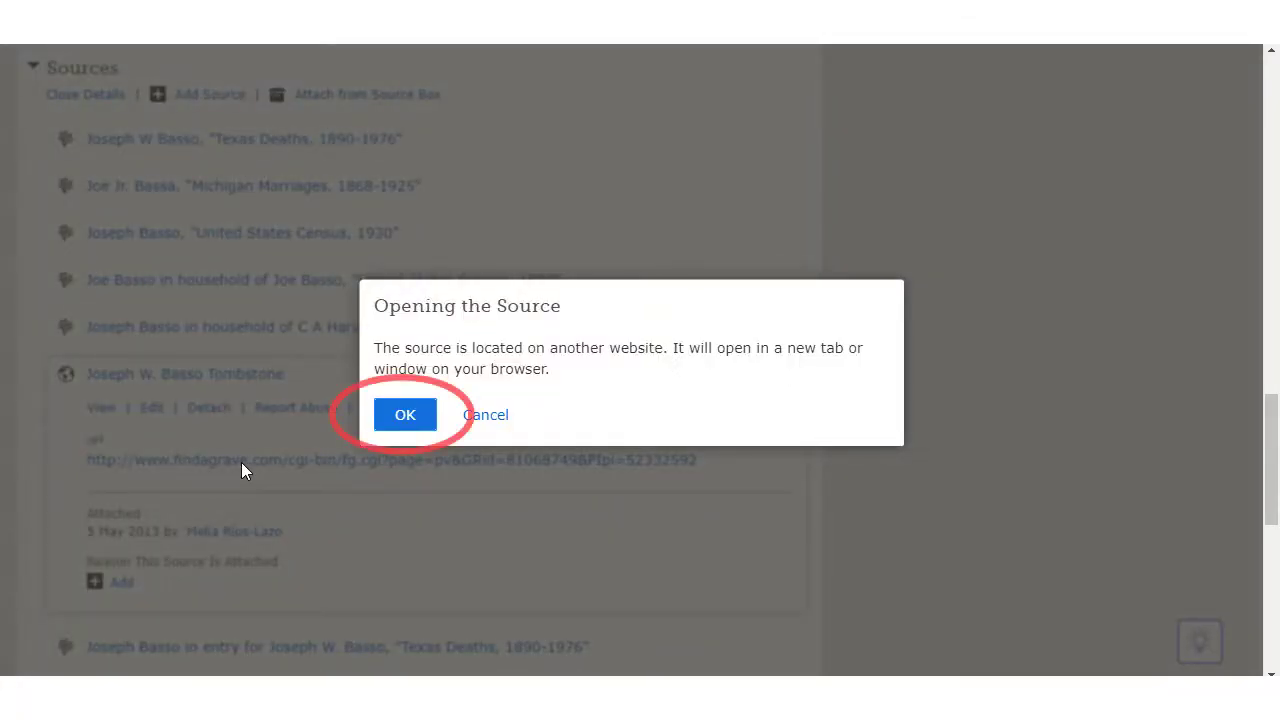
click(410, 425)
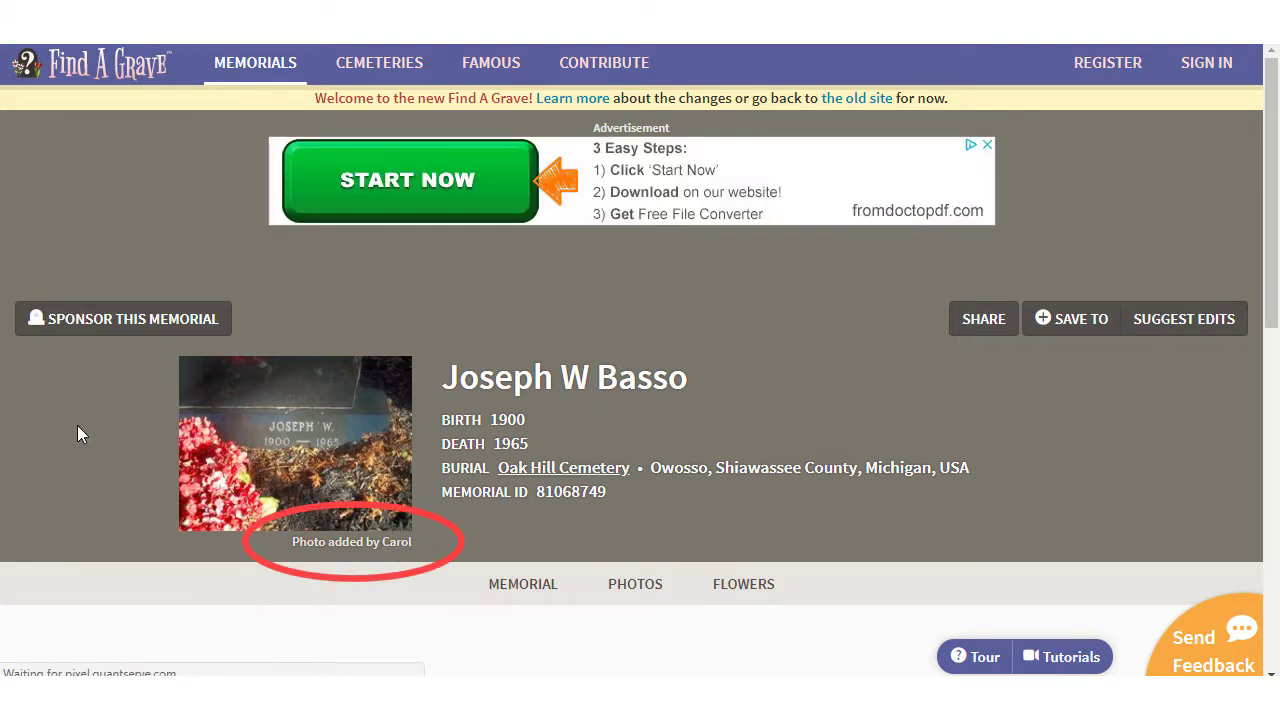
Step: Examine the burial details on the Find A Grave memorial and copy the memorial page's web address
click(551, 474)
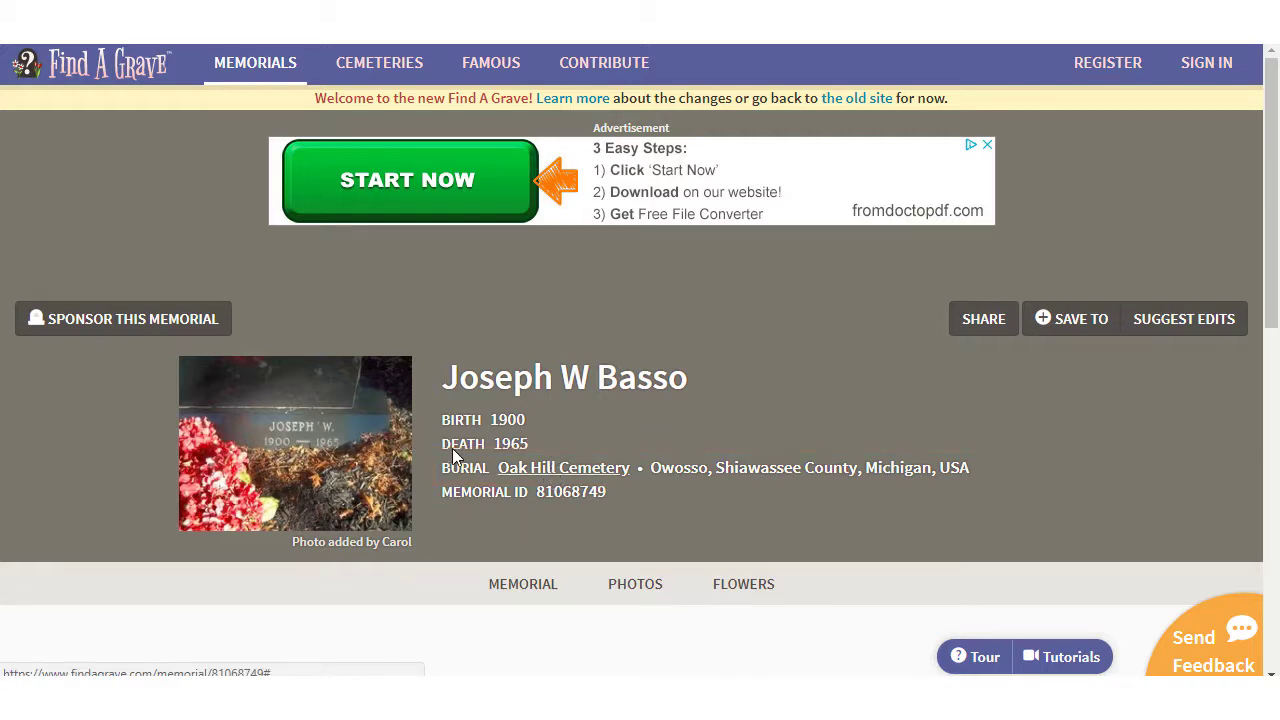
click(520, 470)
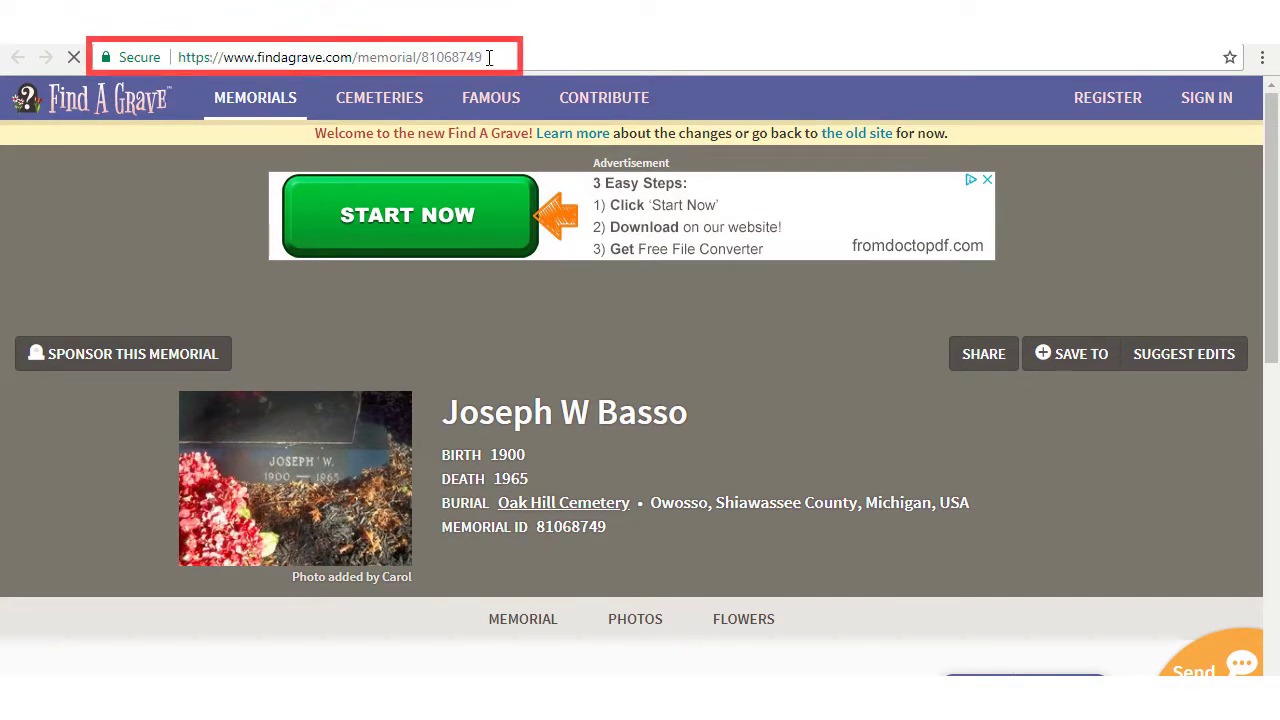
drag(488, 57, 100, 57)
key(ctrl+c)
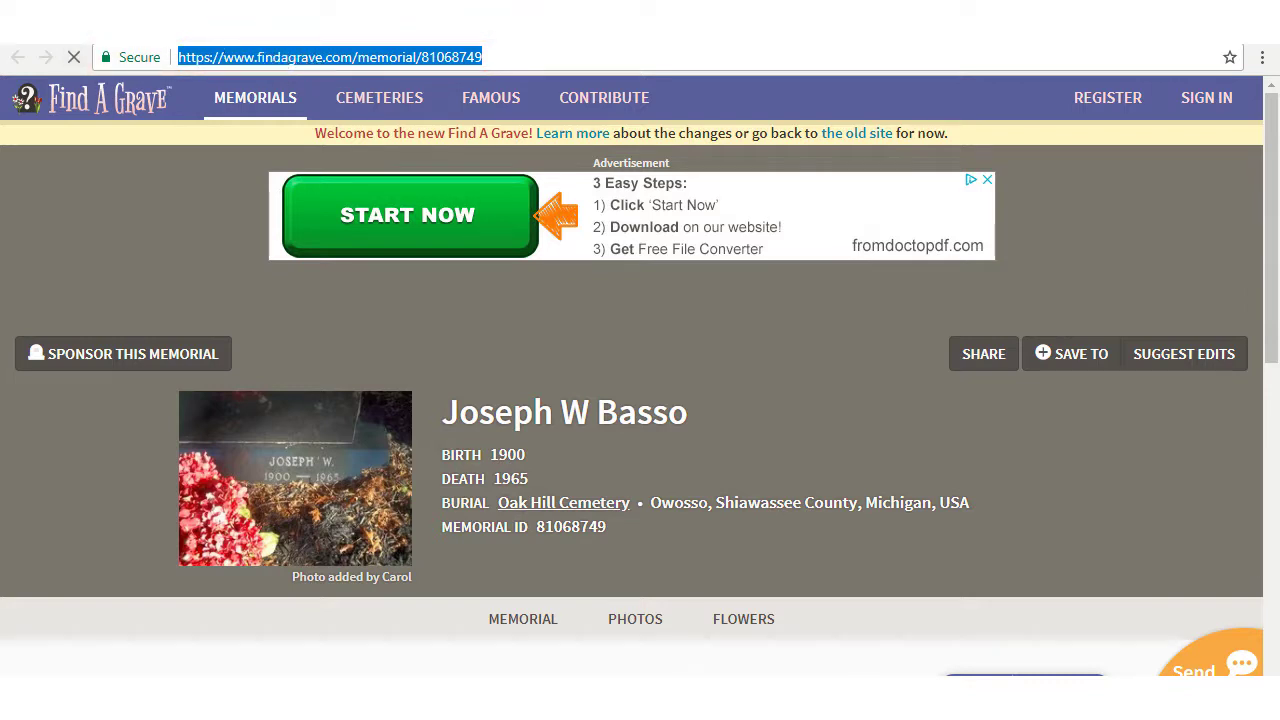
Step: Switch back to the FamilySearch person page and start a new source titled with the man's full name followed by "Tombstone"
key(ctrl+Tab)
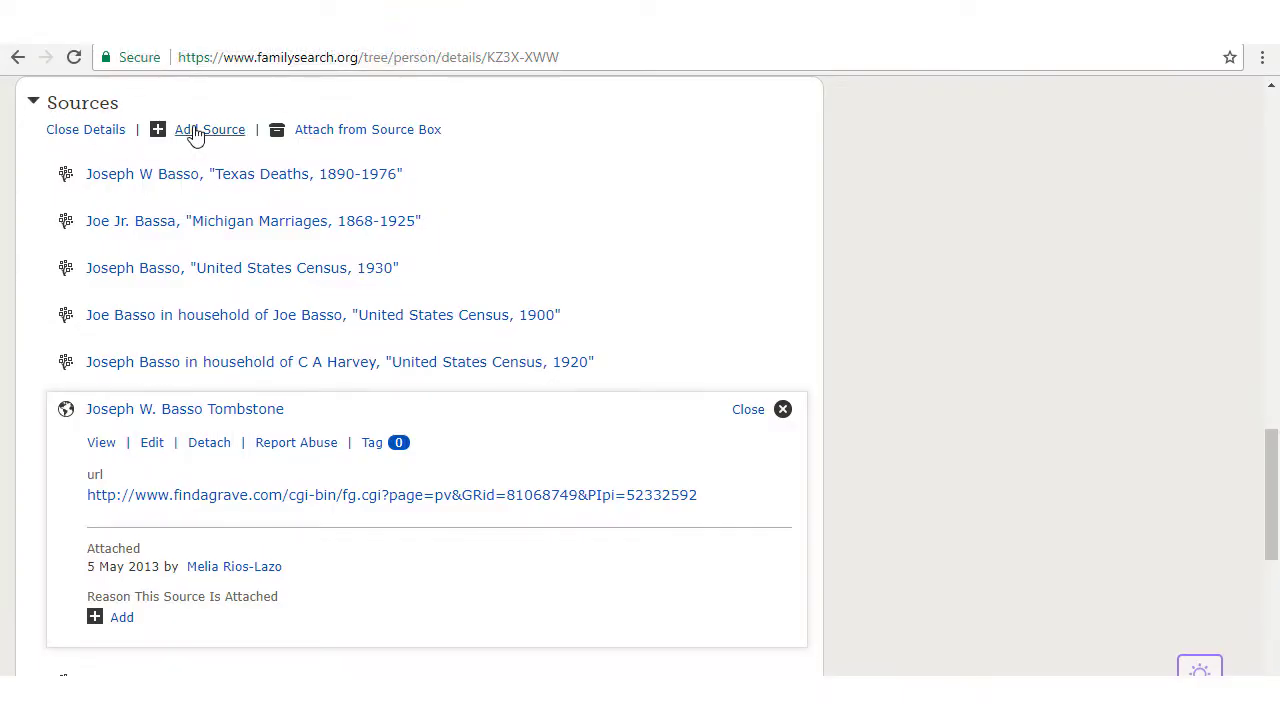
click(196, 132)
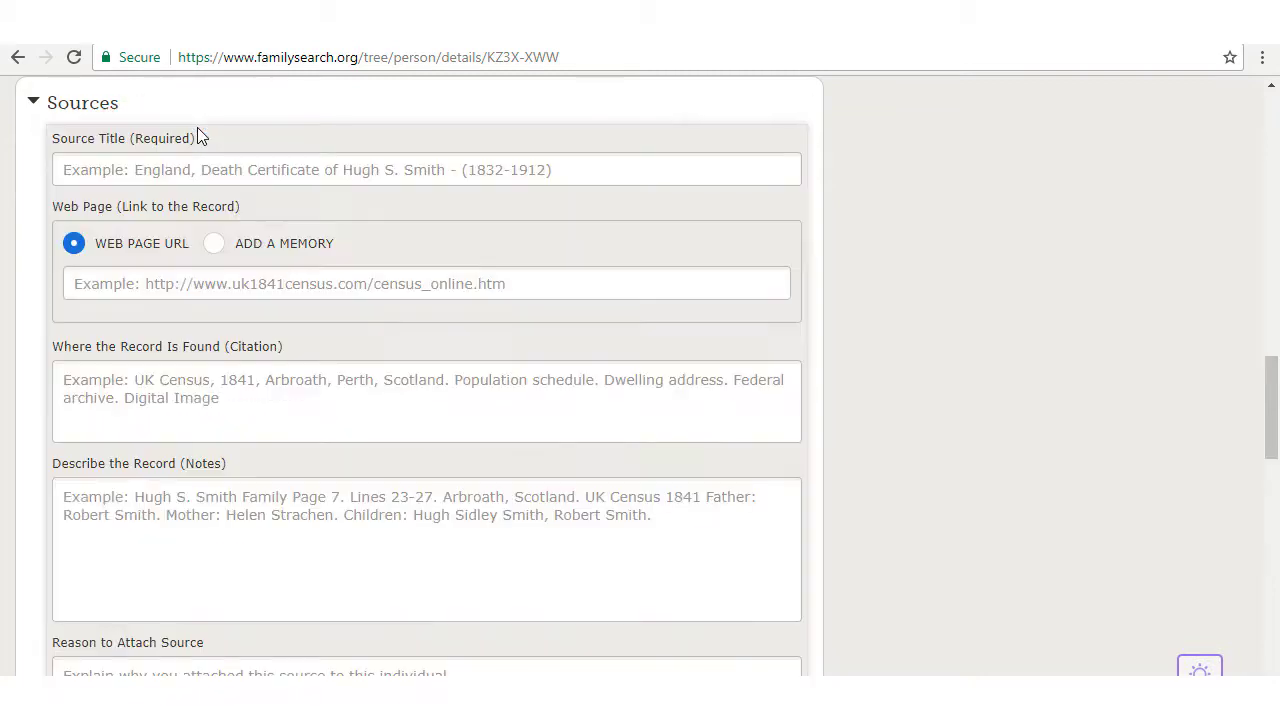
click(194, 169)
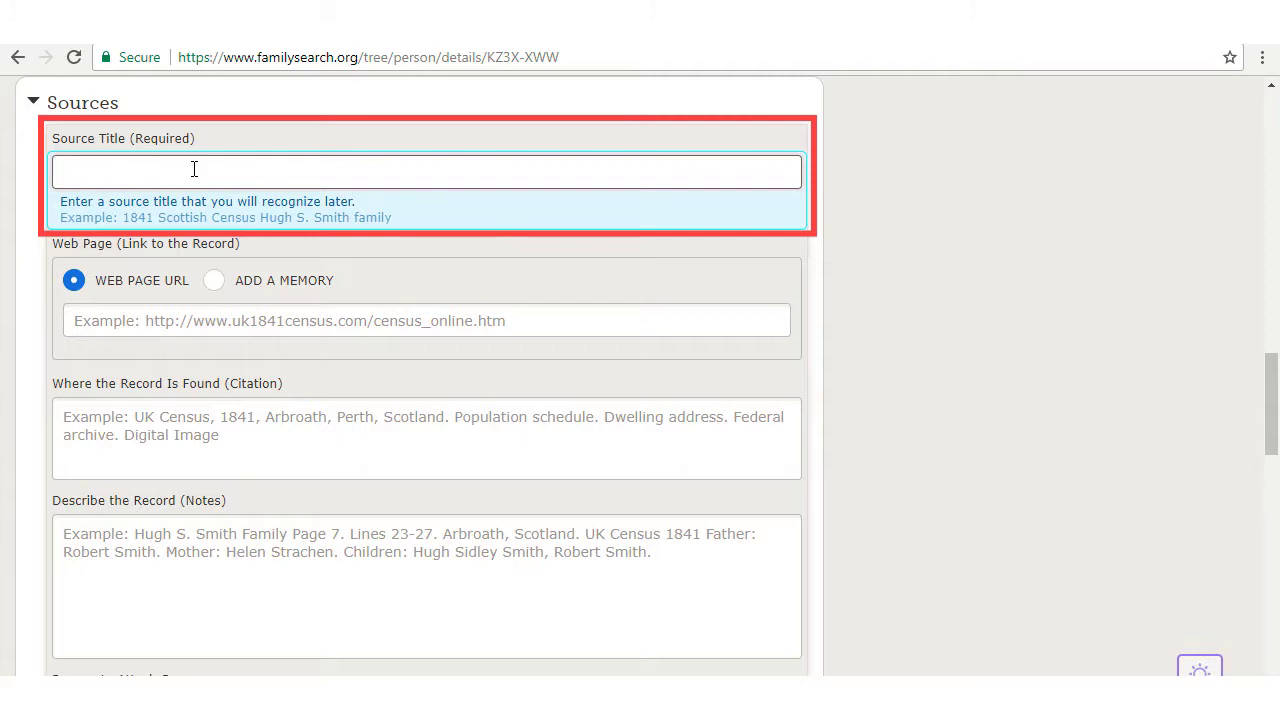
text(Joseph W. )
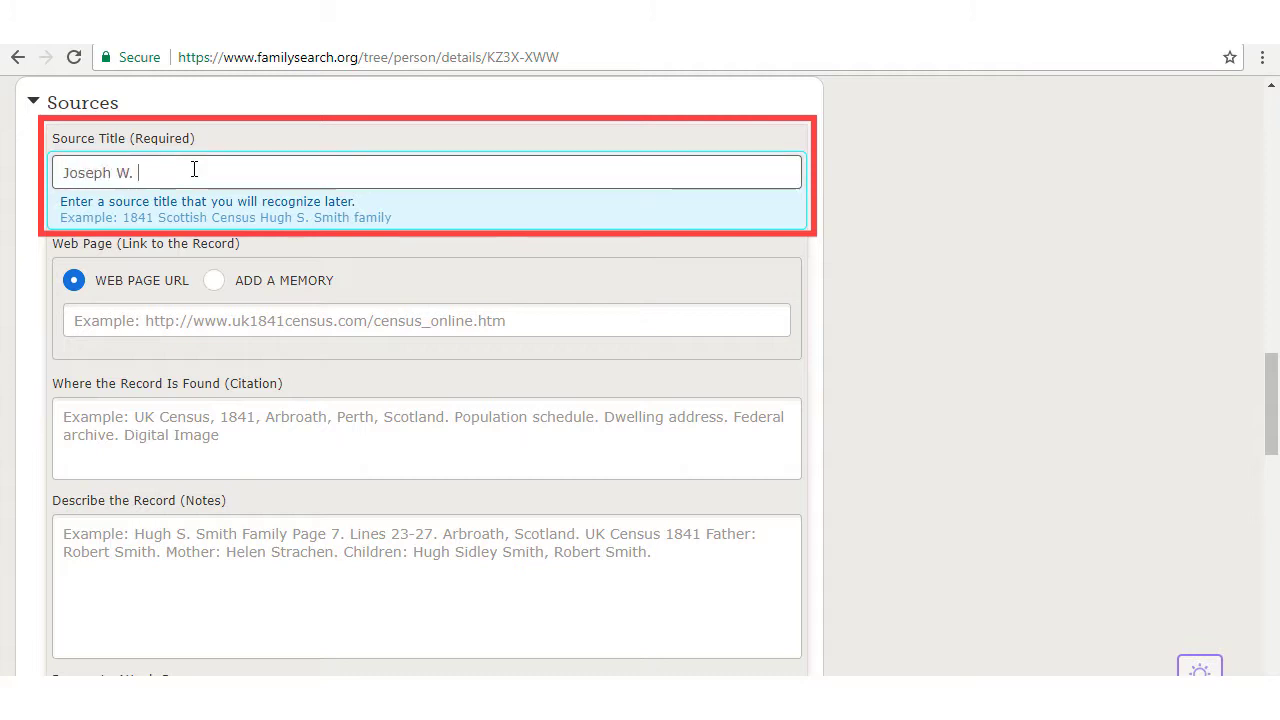
text(Basso Tombst)
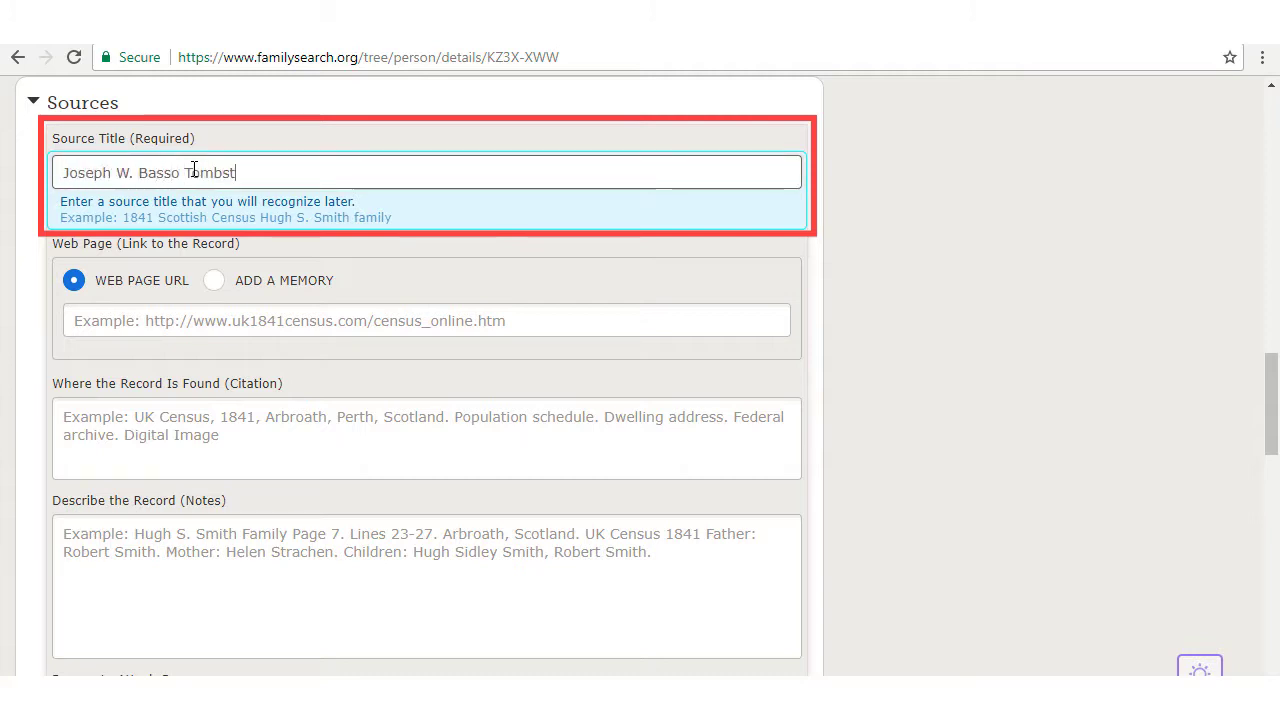
text(one)
Step: Paste the copied Find A Grave memorial address as the web page link and enter a citation stating this is the man's tombstone
click(157, 319)
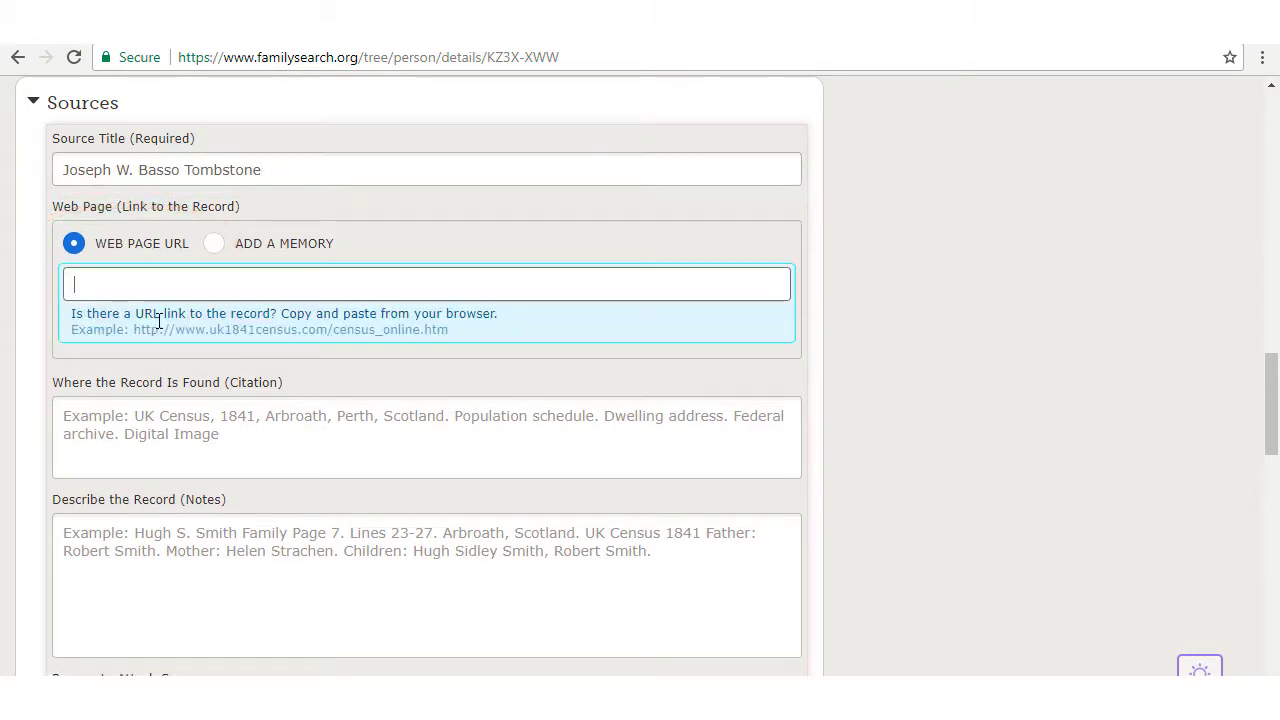
right_click(153, 285)
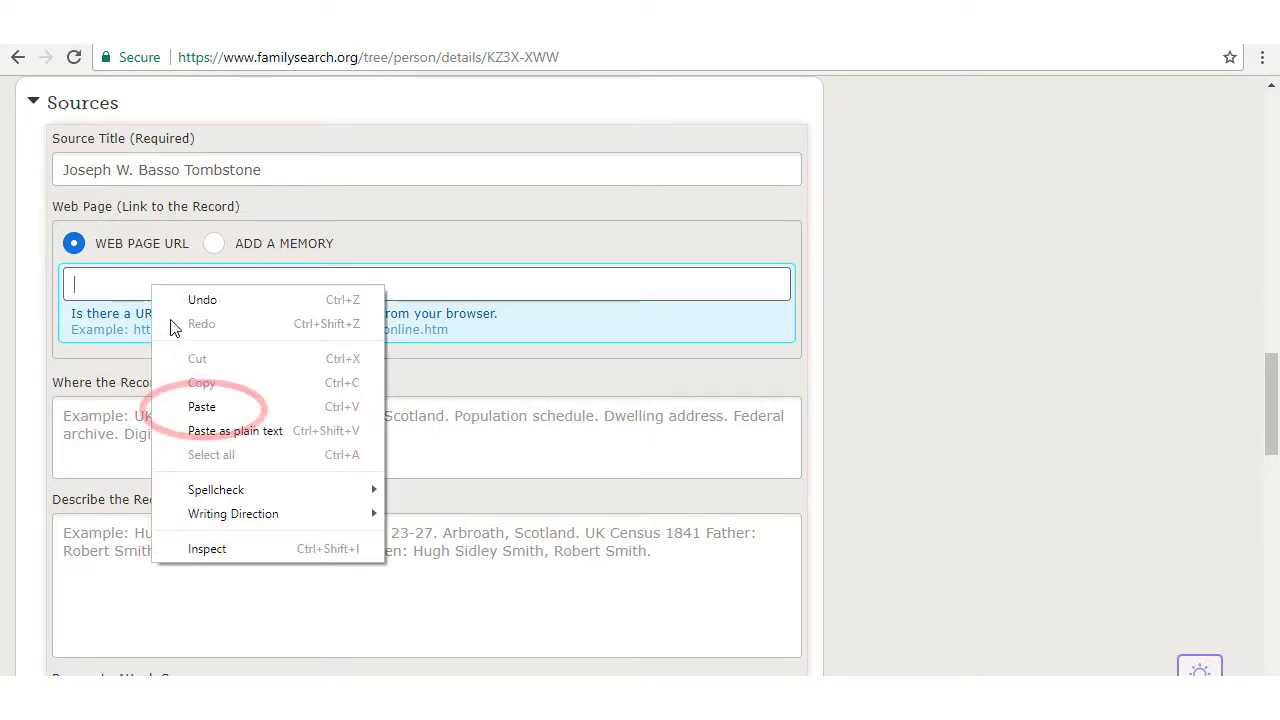
click(201, 407)
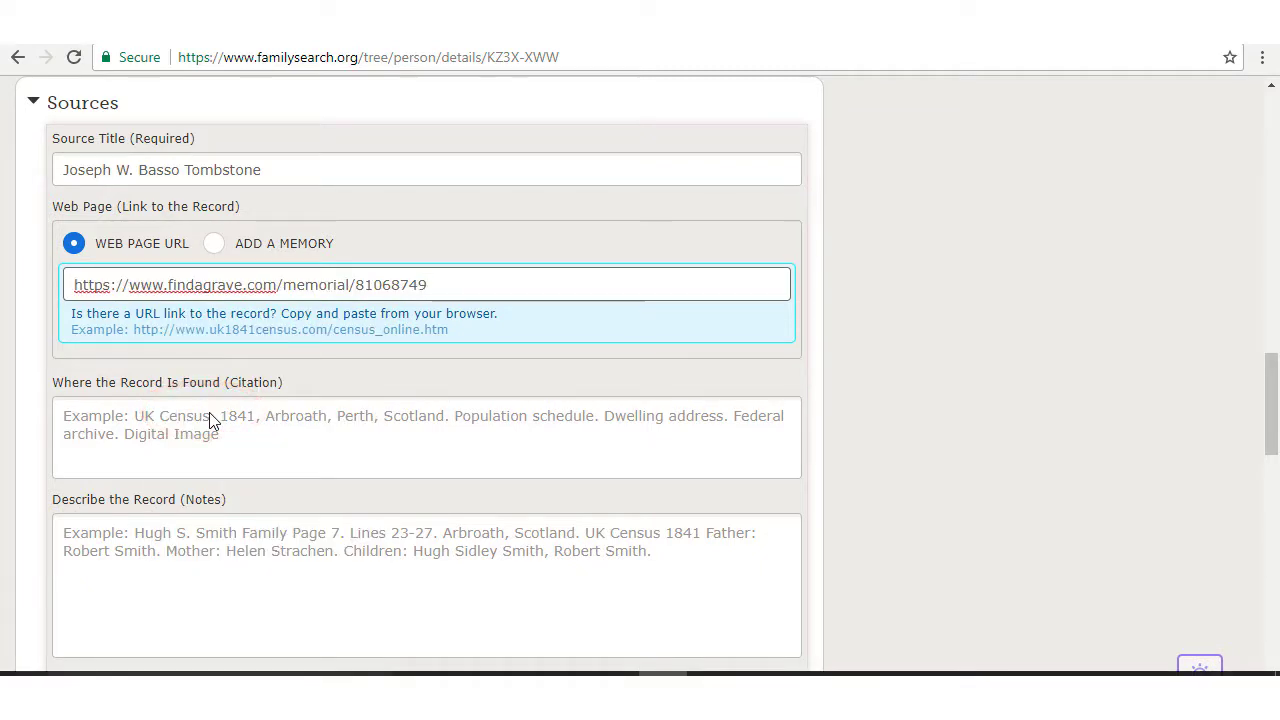
click(214, 421)
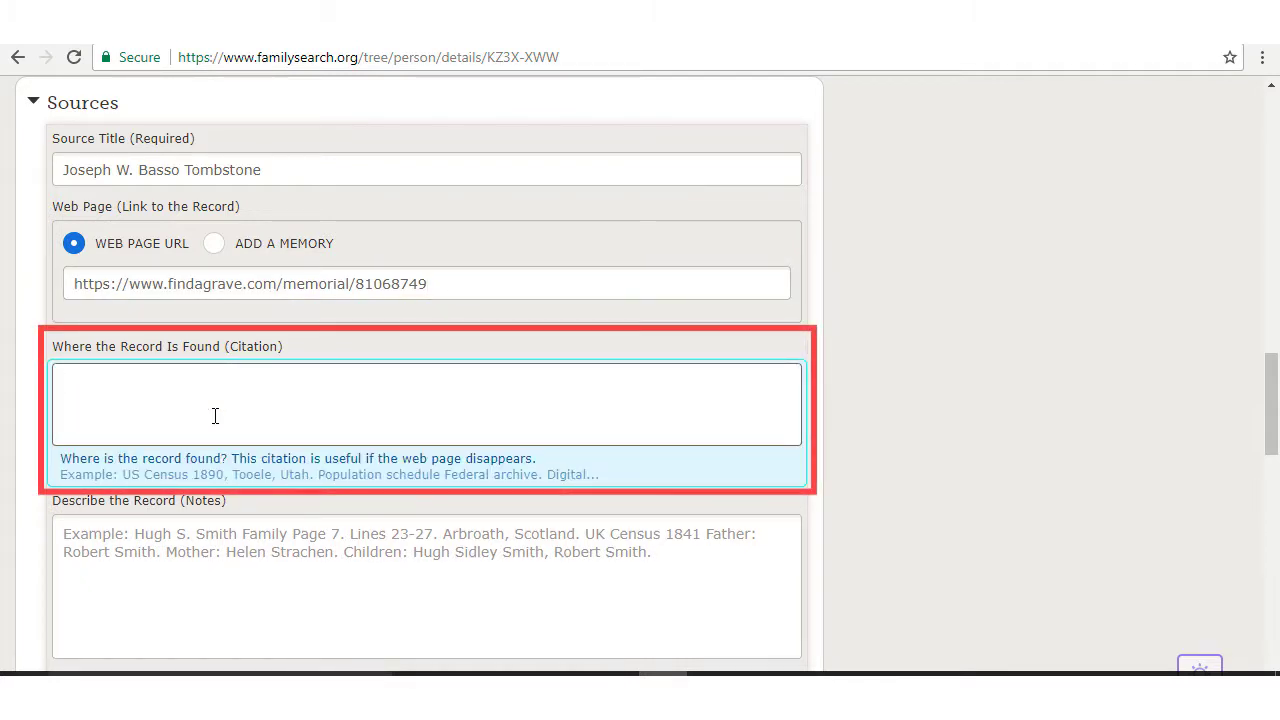
text(This is the tombs)
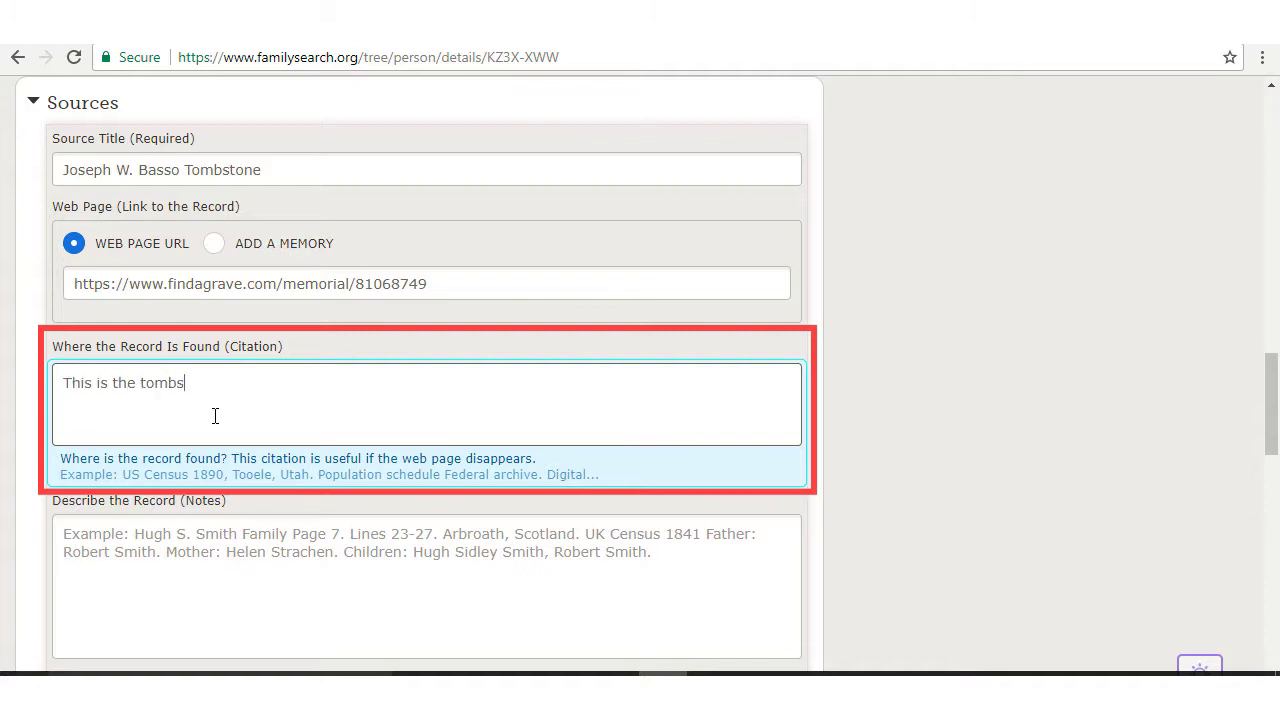
text(tone of Joseph.)
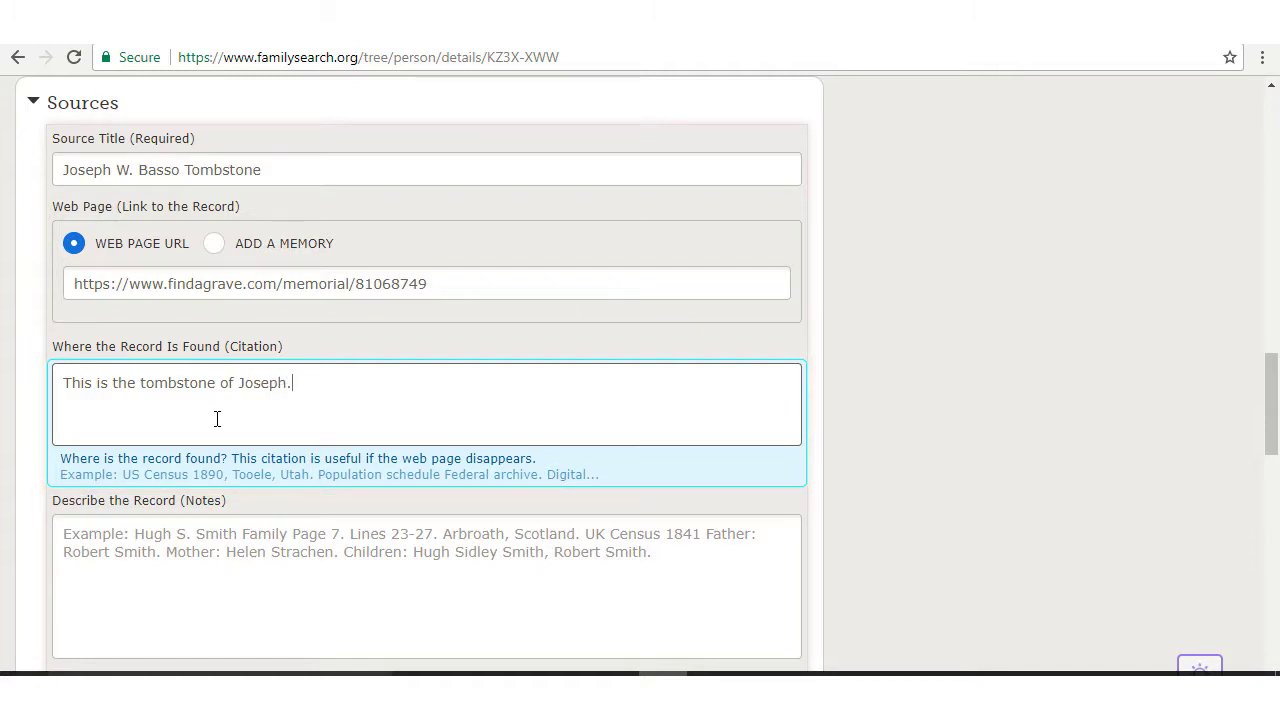
Step: Tag the new source with Name, Birth, Death and Burial, exclude it from My Source Box, and cancel the form
click(274, 595)
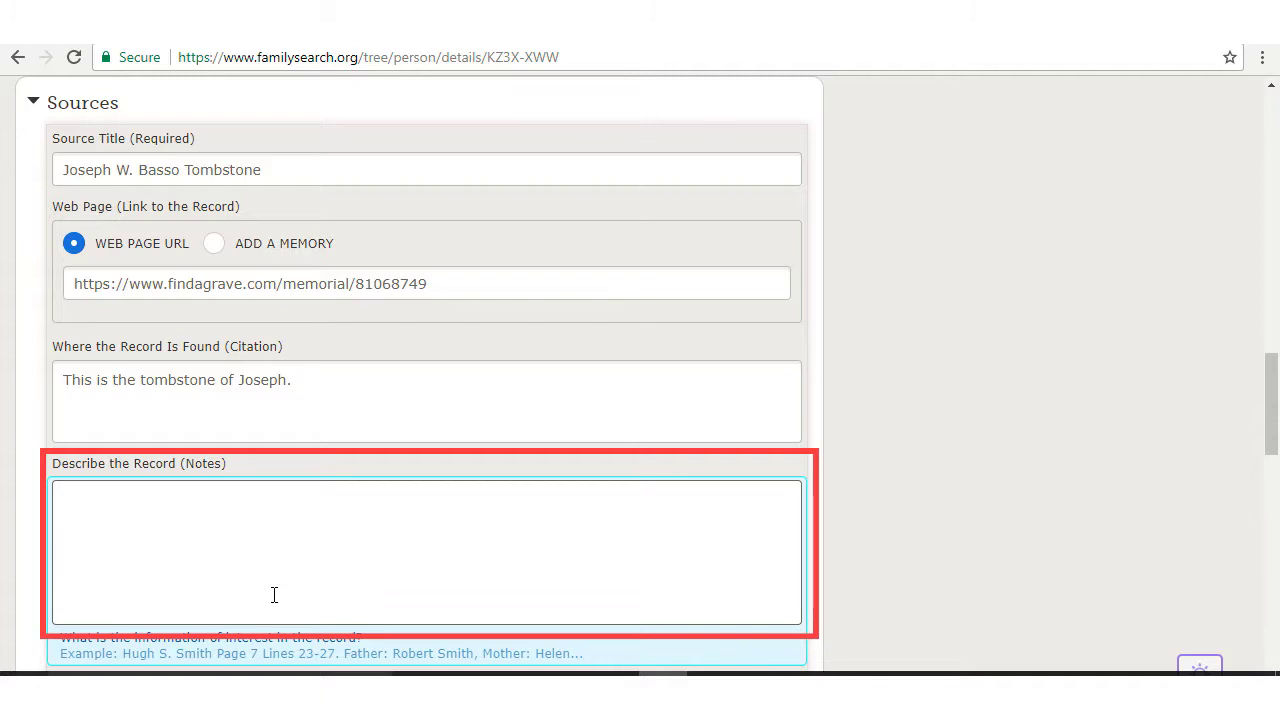
scroll(274, 595, down, 2)
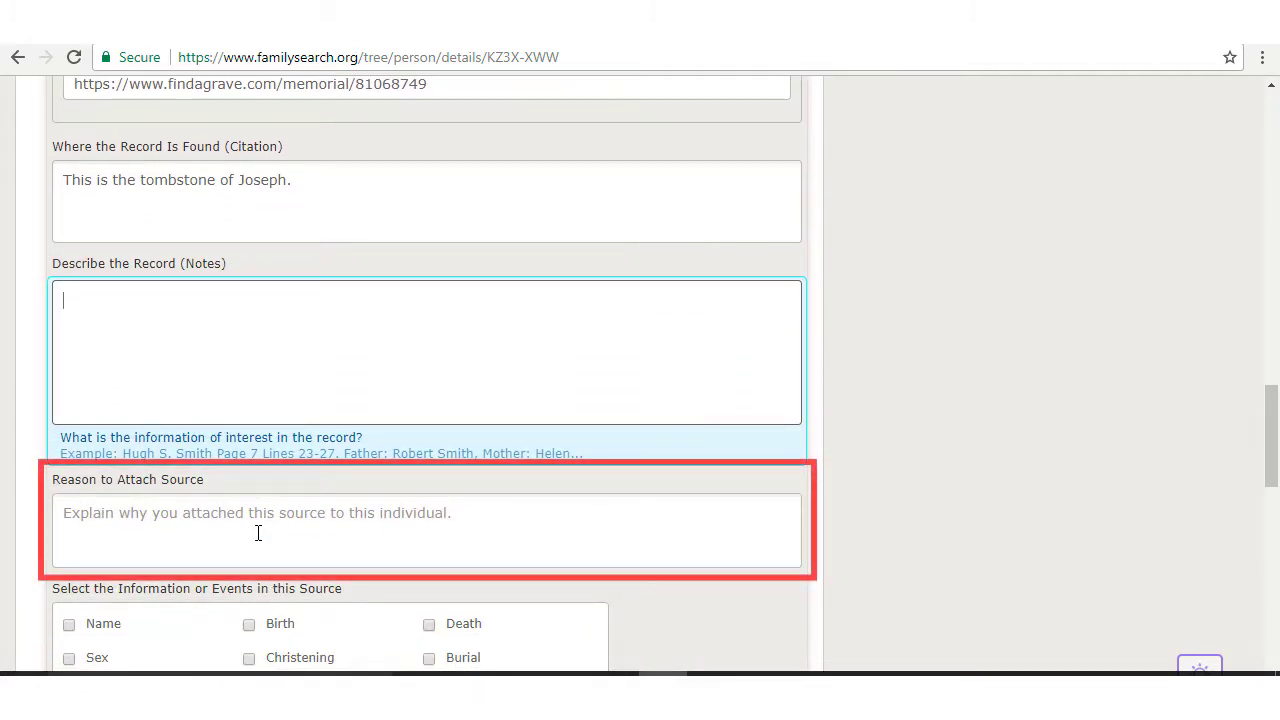
scroll(170, 530, down, 1)
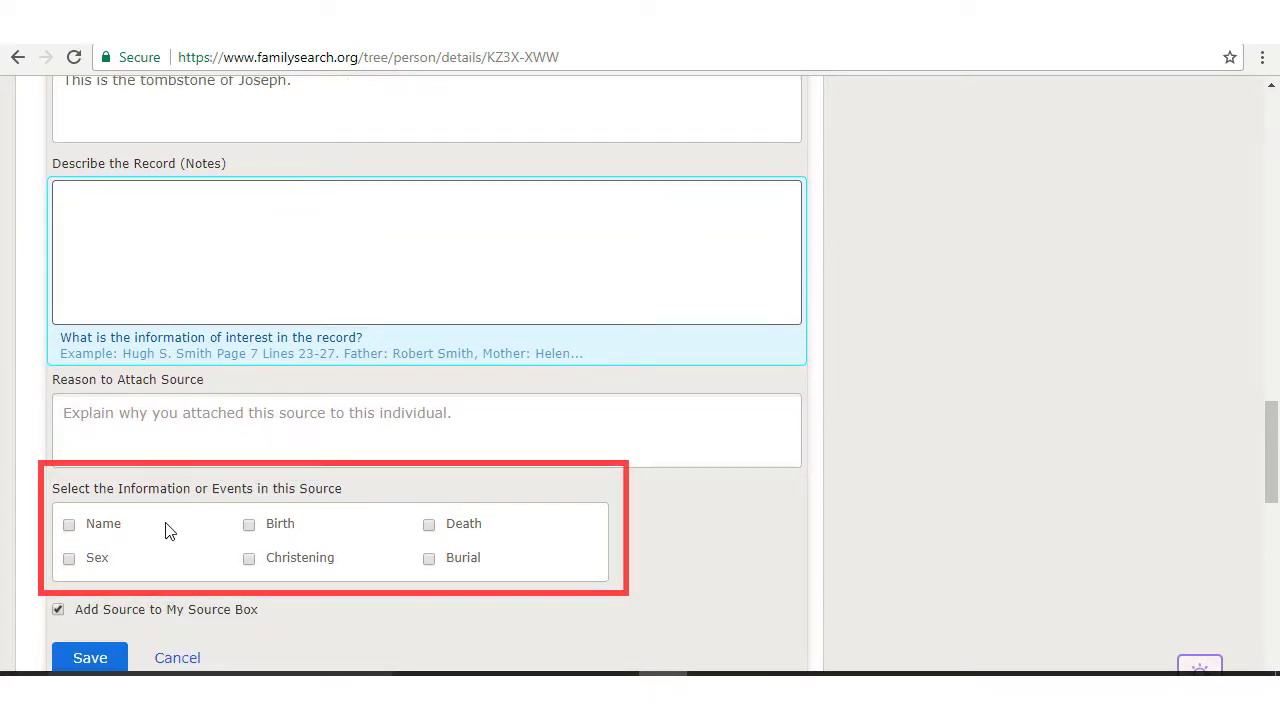
click(115, 537)
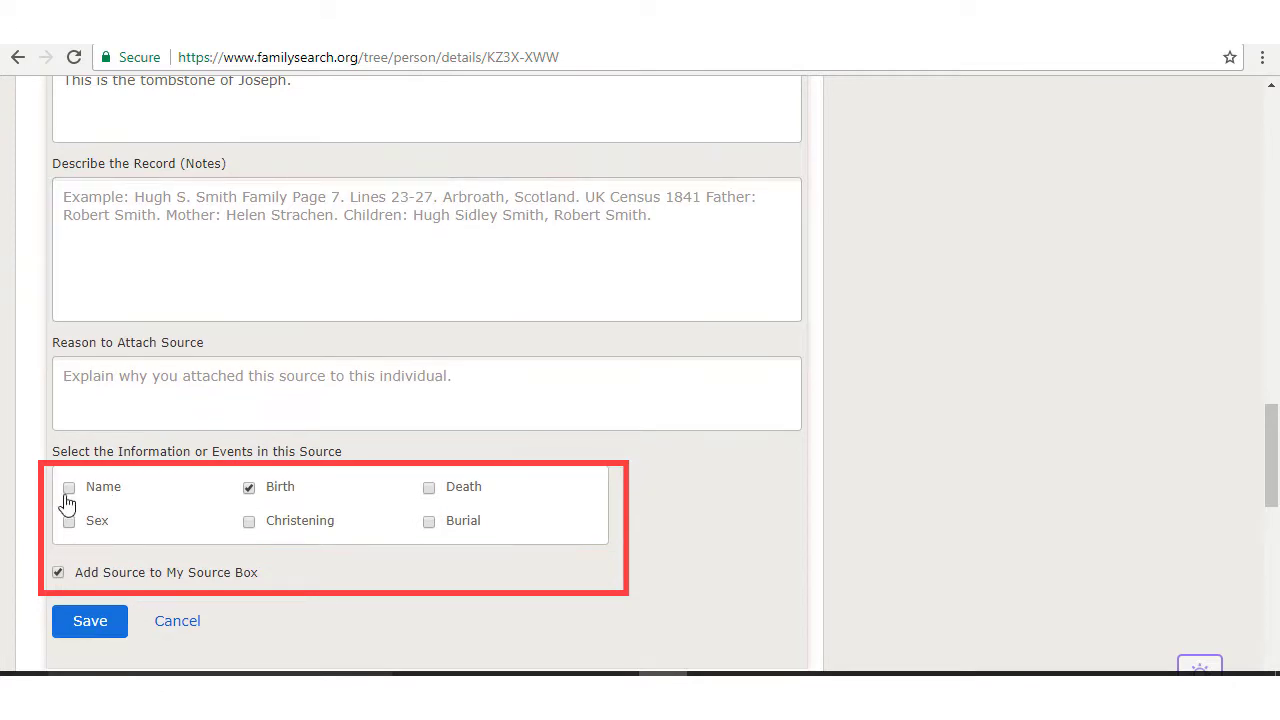
click(69, 487)
click(431, 488)
click(431, 526)
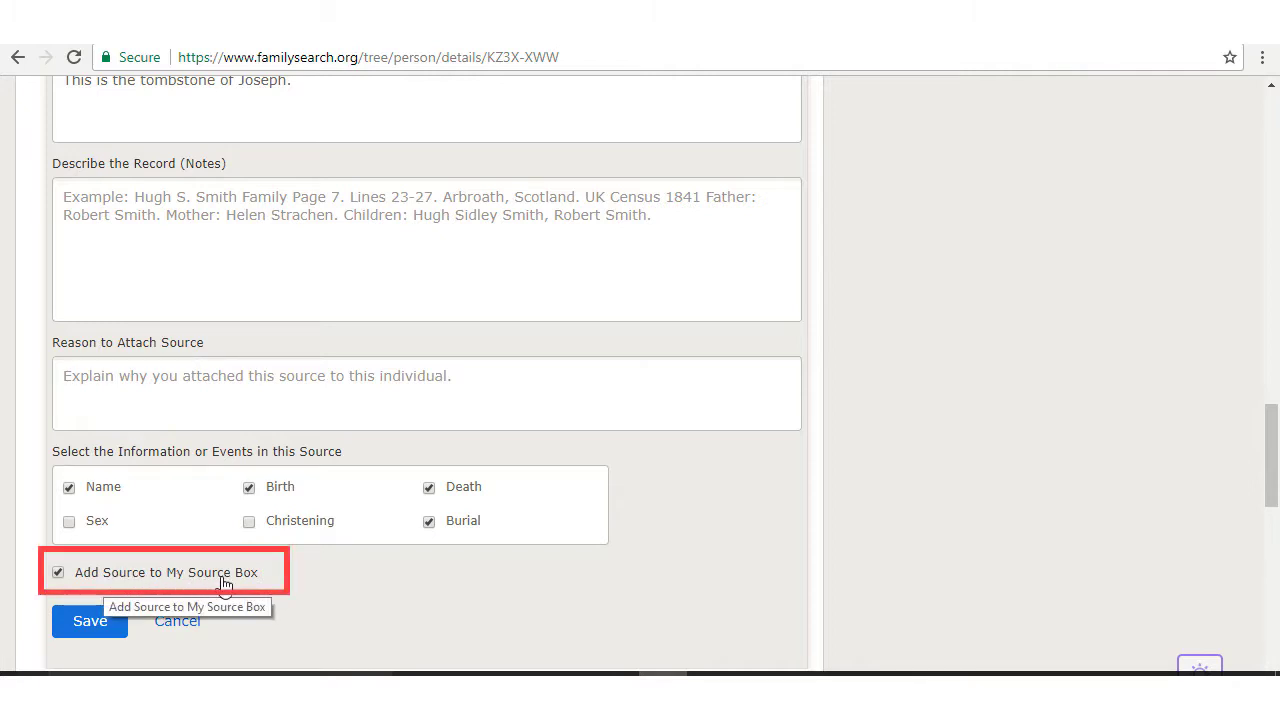
click(58, 574)
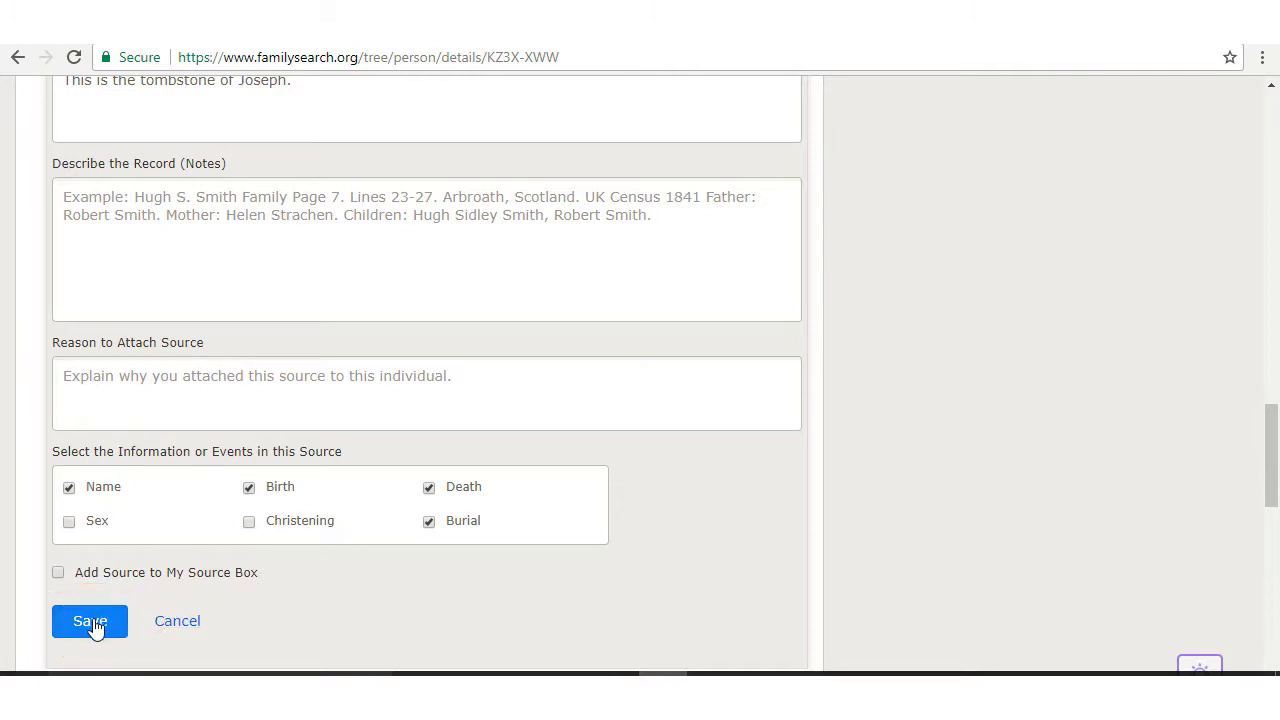
click(186, 628)
Step: Collapse the tombstone source's details and look over the list of sources attached to the man
scroll(351, 574, down, 6)
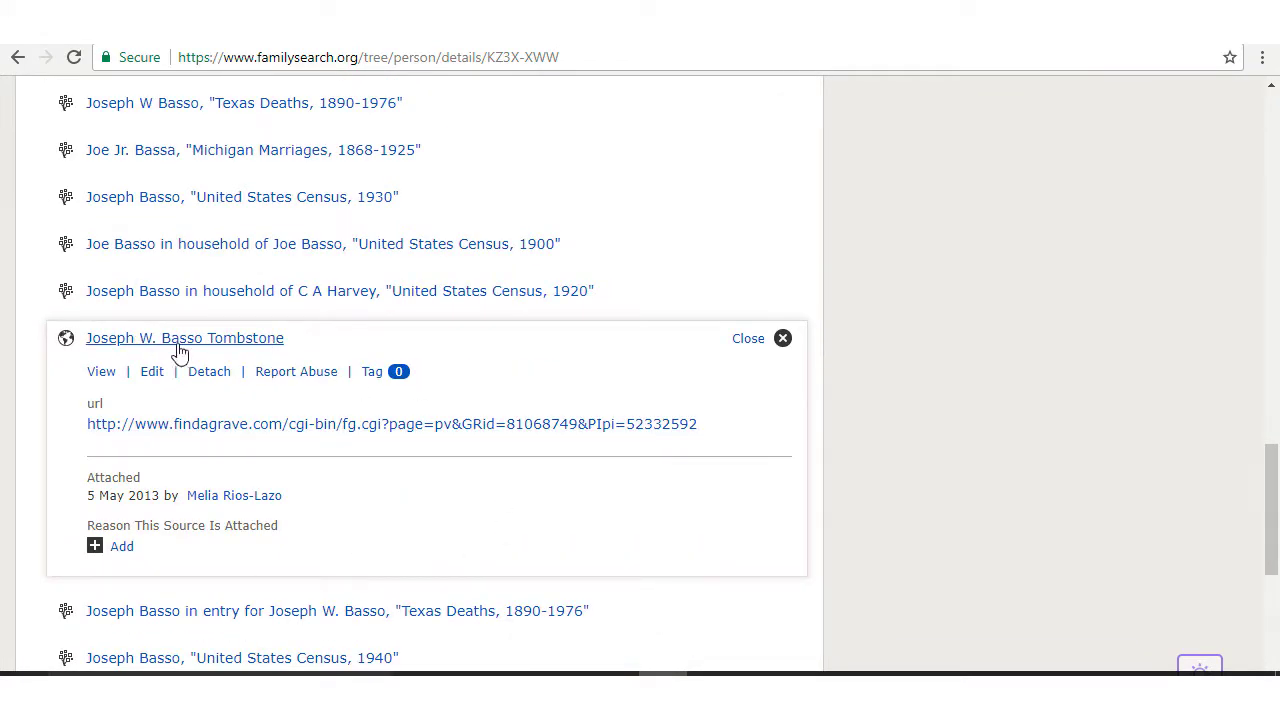
click(310, 345)
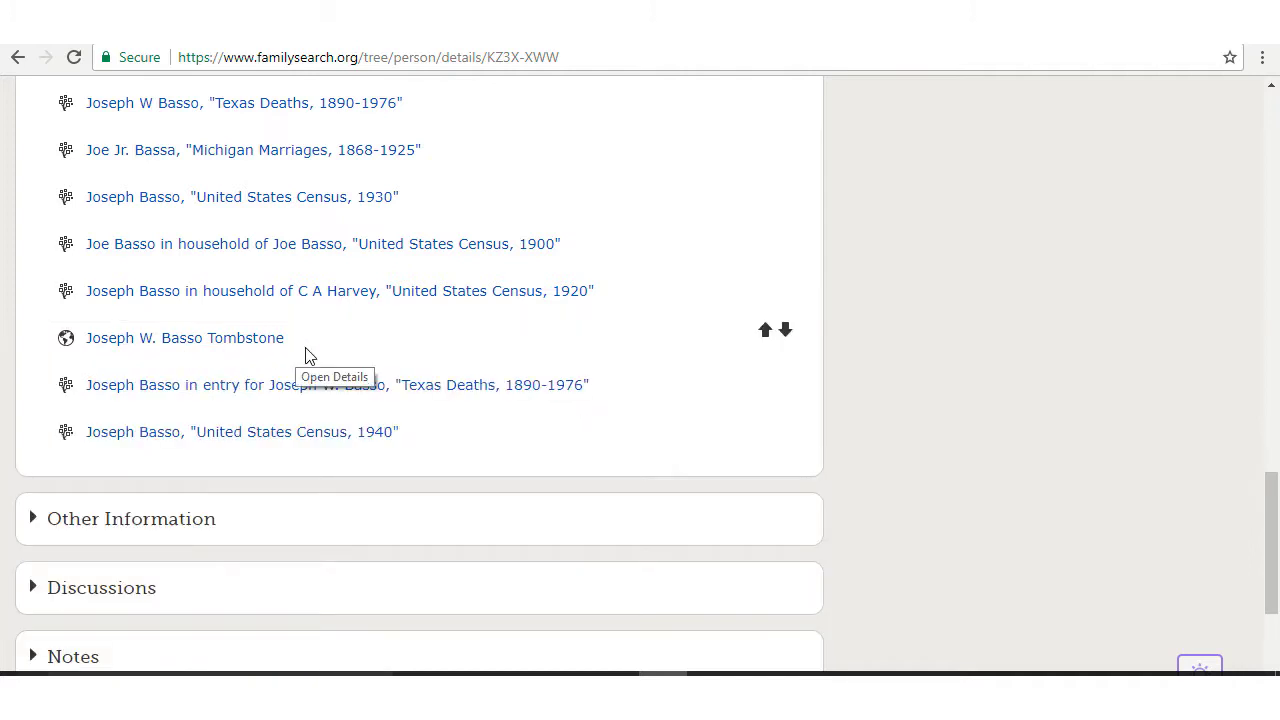
scroll(376, 356, up, 2)
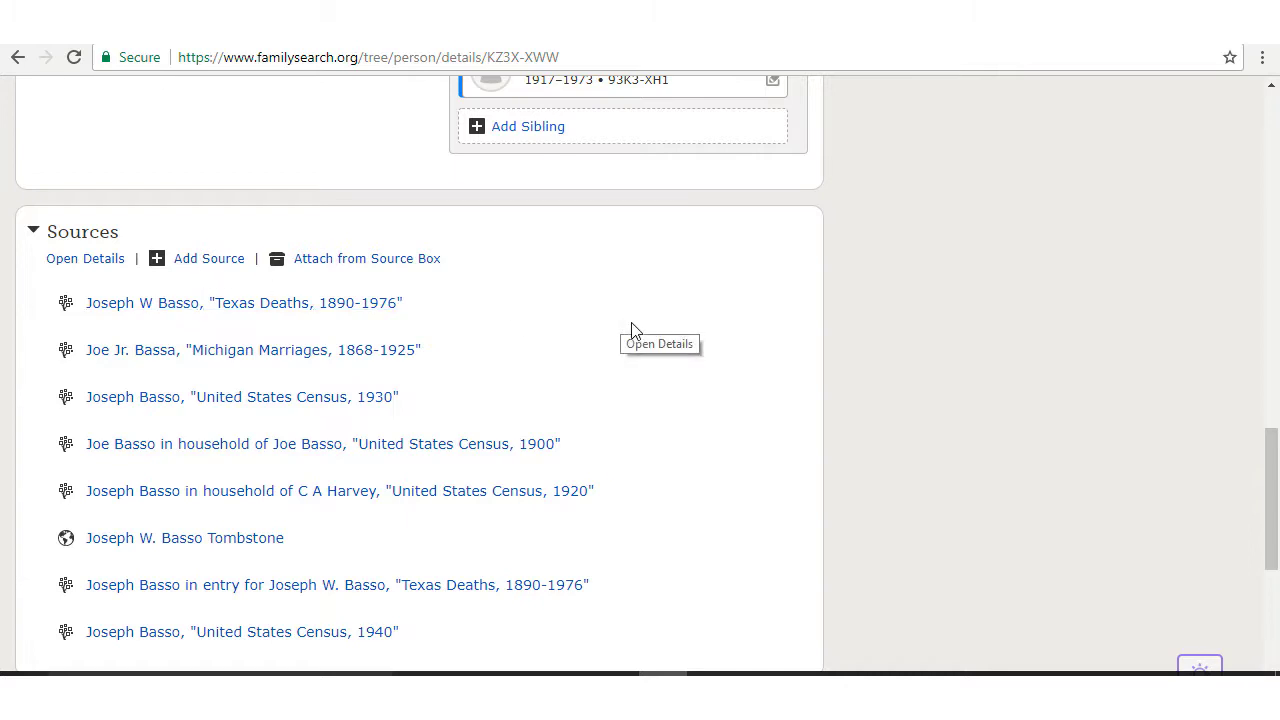
scroll(631, 330, down, 1)
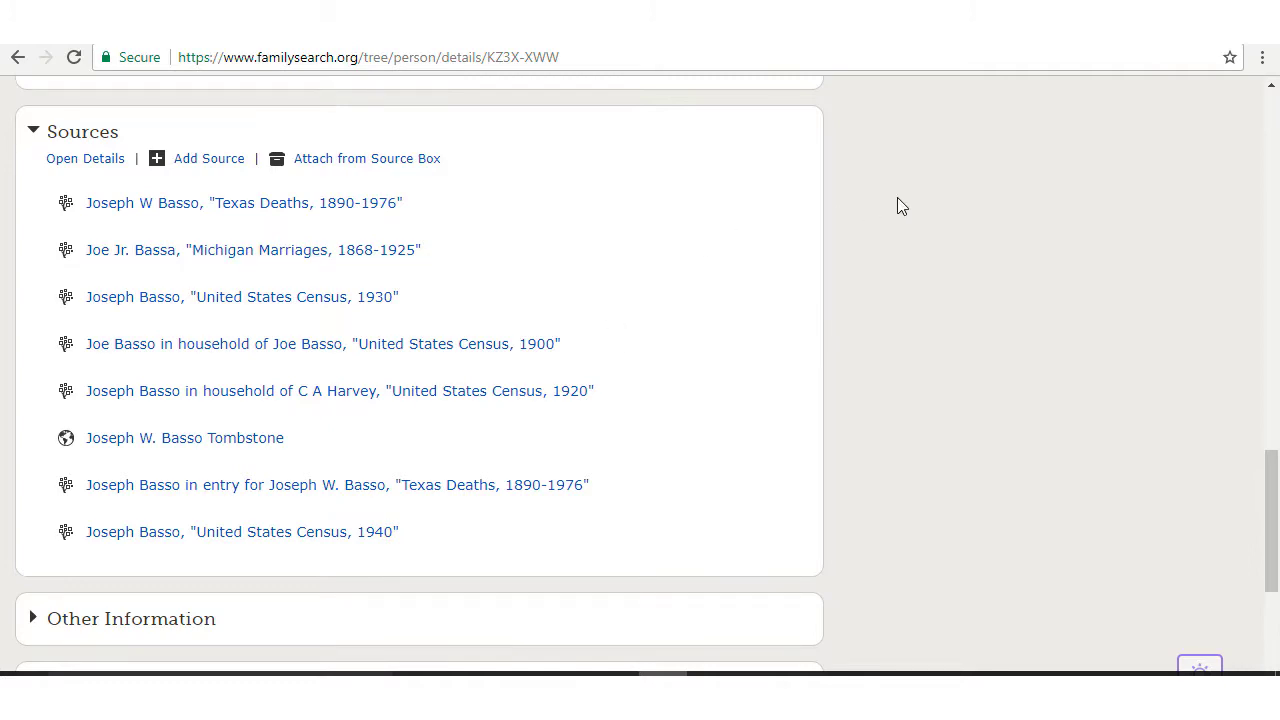
scroll(919, 305, up, 15)
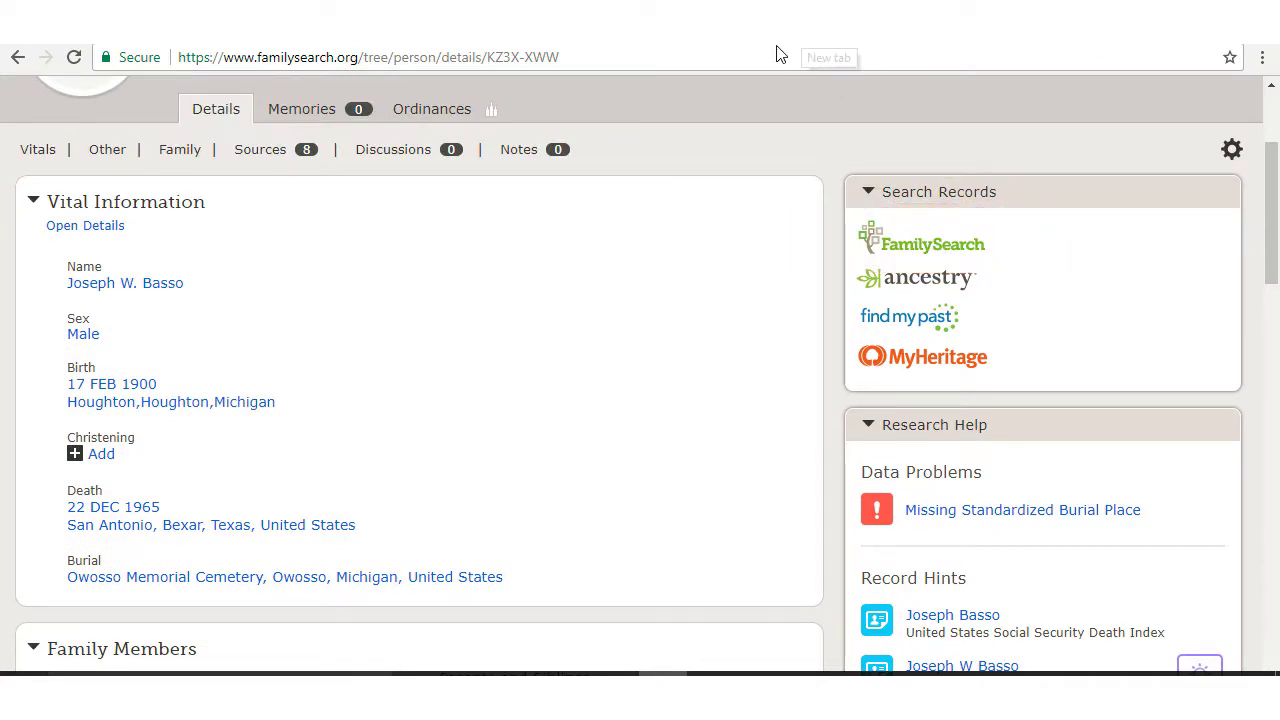
Step: Open findagrave.com in a new browser tab and enter the deceased's first name in the grave search
click(810, 44)
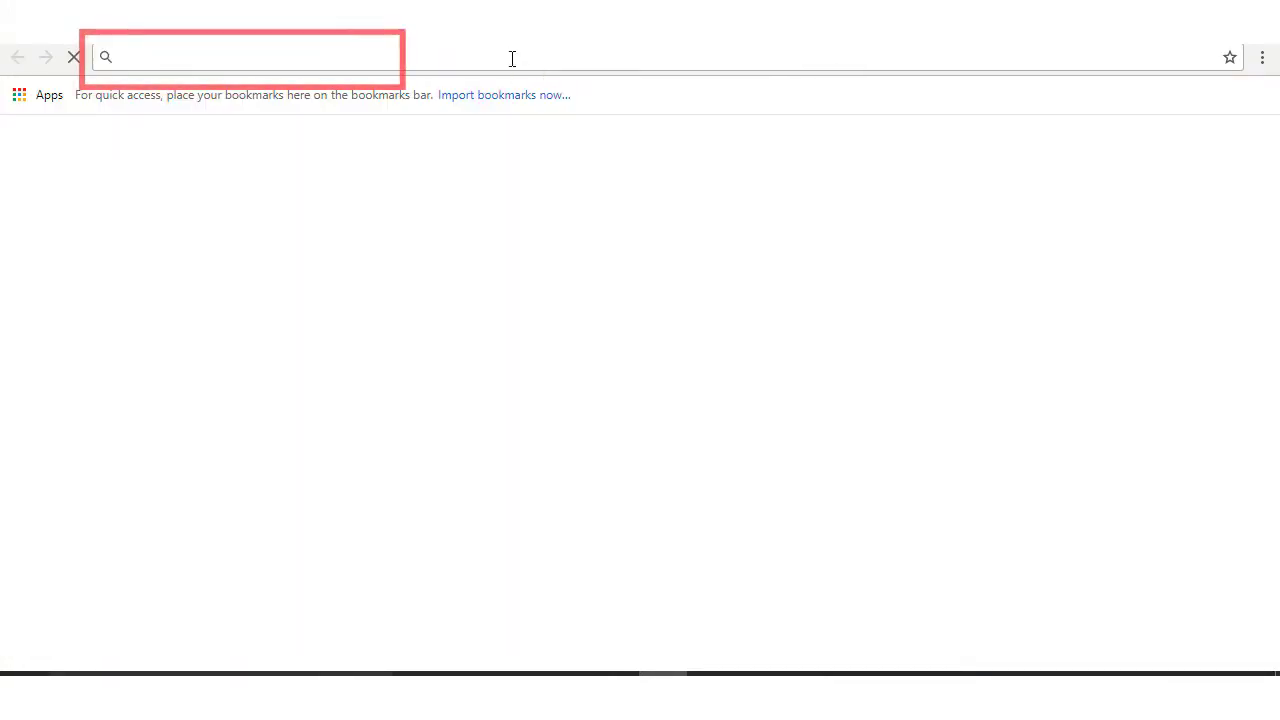
text(findagrave.com)
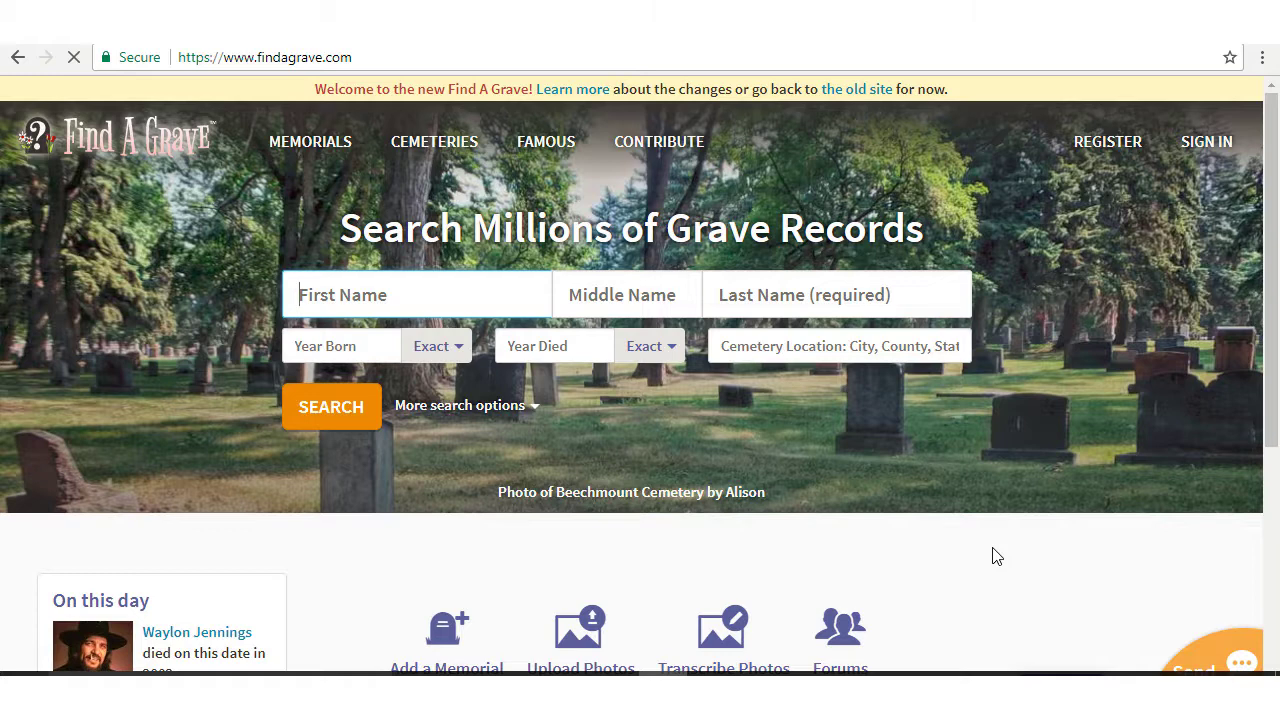
text(Herb)
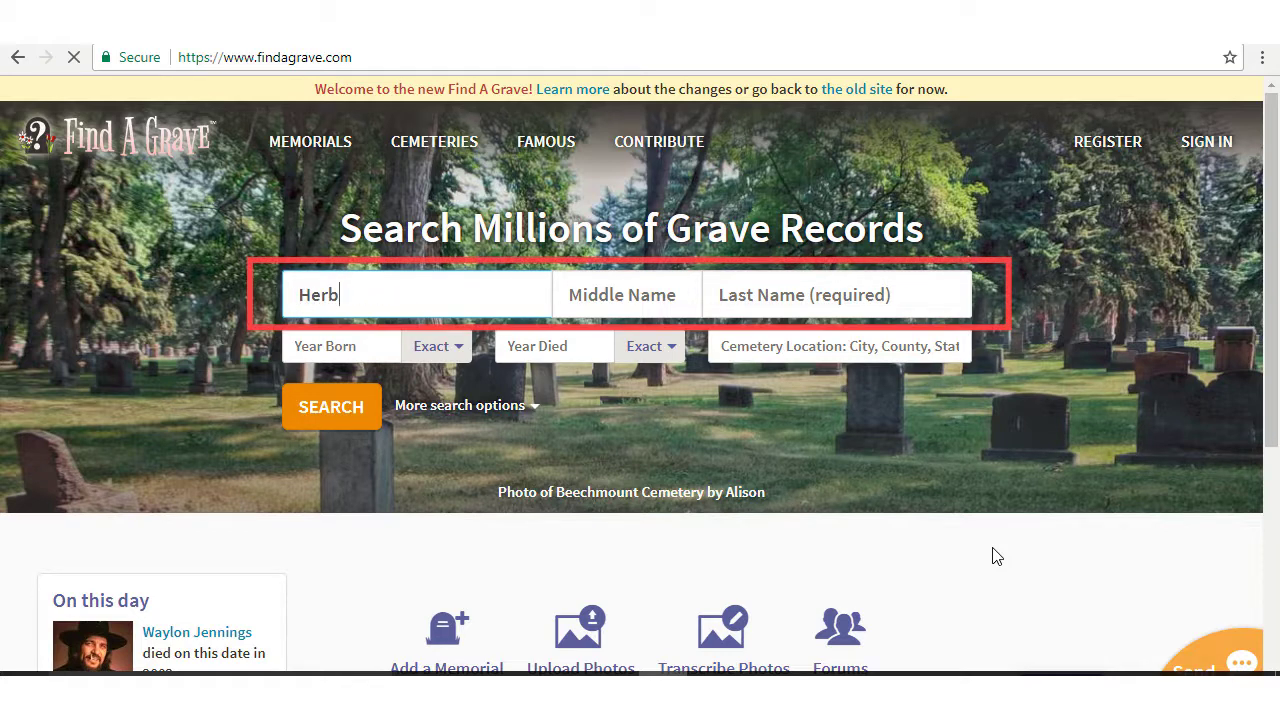
text(ert)
key(Tab)
key(Tab)
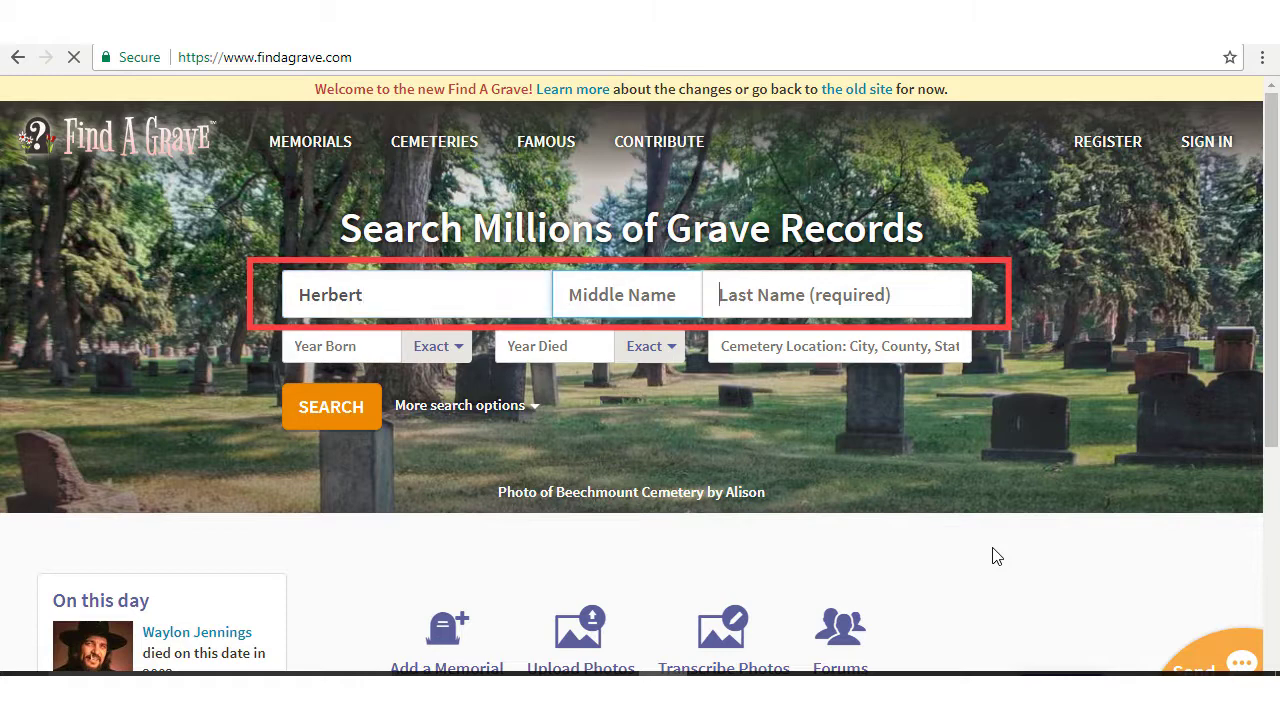
text(Bass)
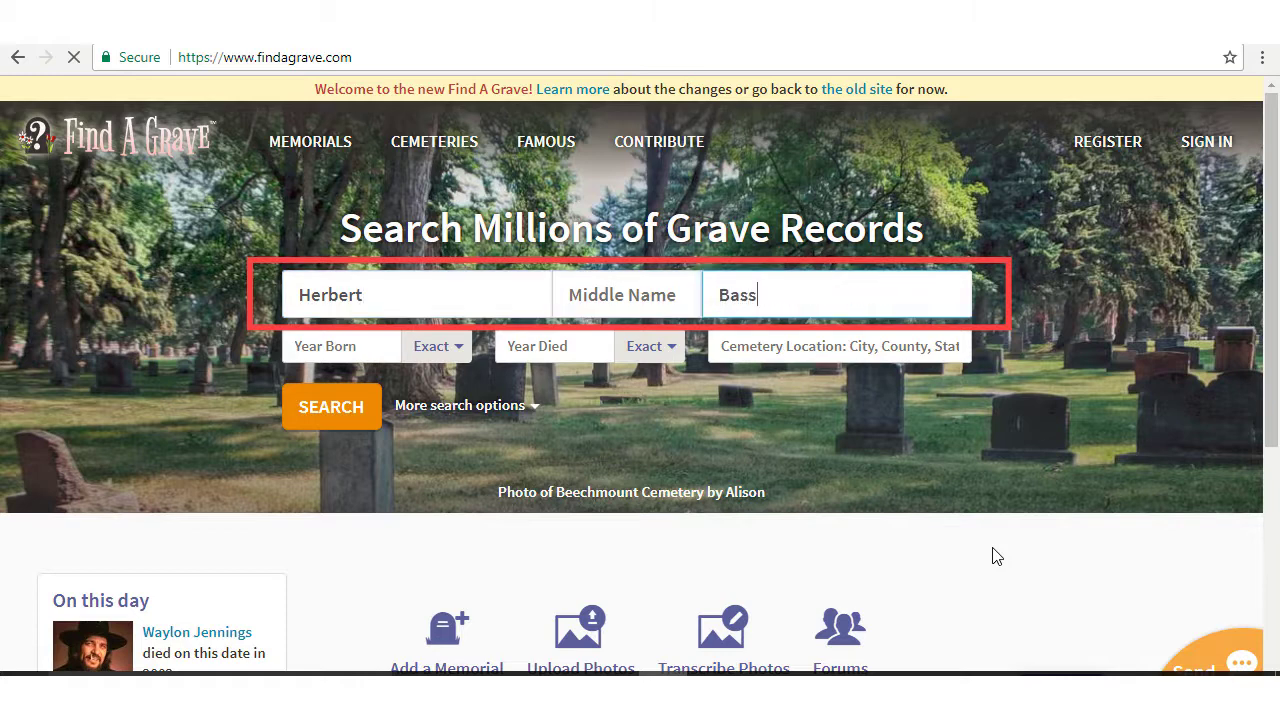
key(BackSpace)
key(BackSpace)
key(BackSpace)
key(BackSpace)
Step: Enter the deceased's last name and run the grave record search
text(Pillil)
key(BackSpace)
key(BackSpace)
key(BackSpace)
text(ilaau)
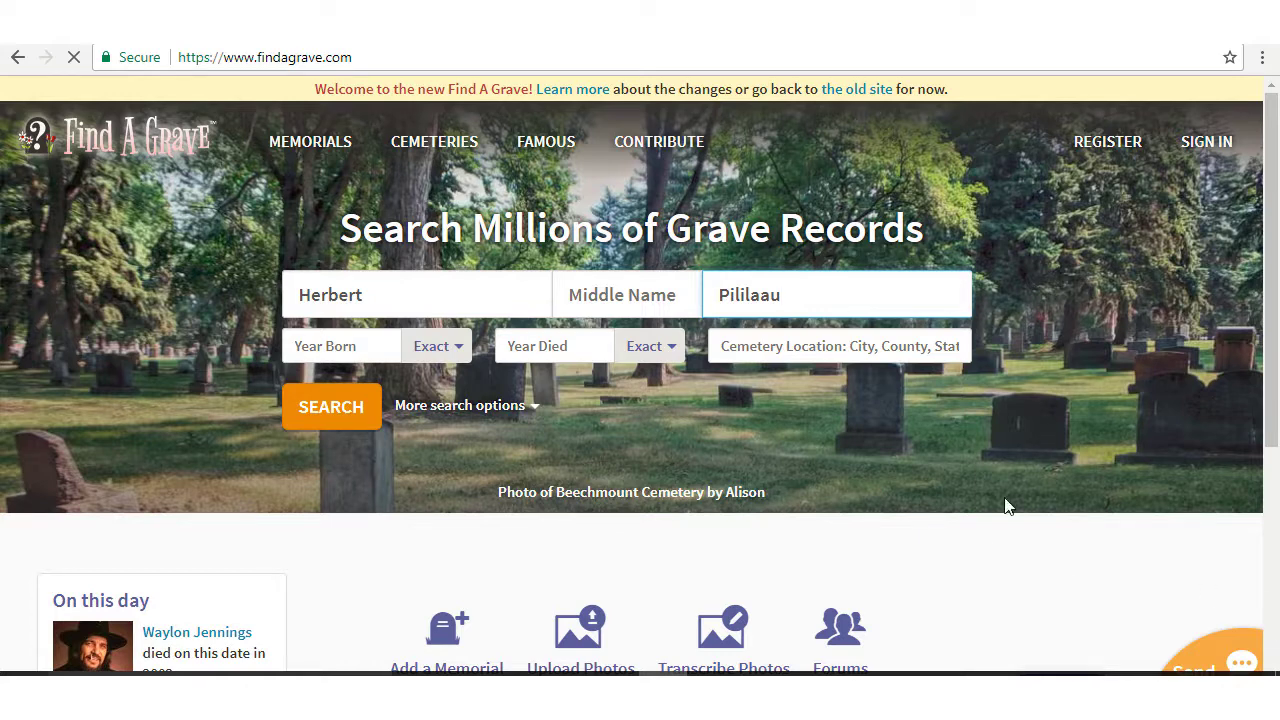
click(322, 418)
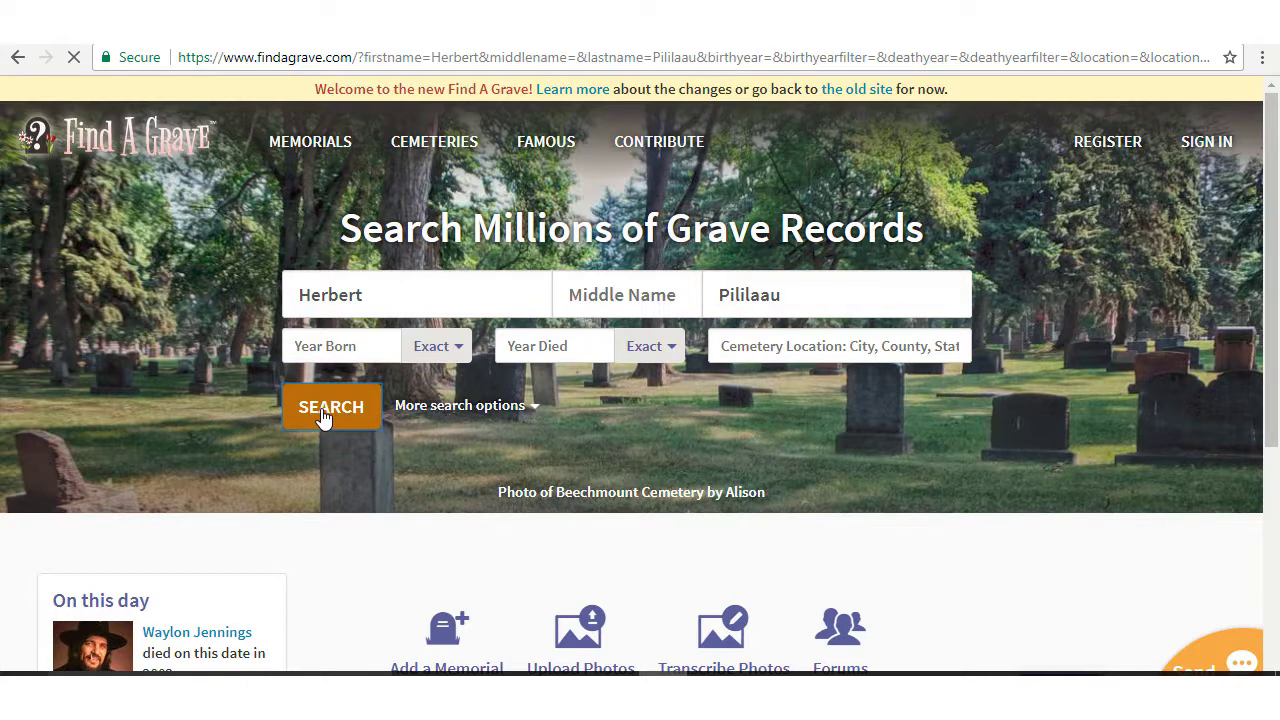